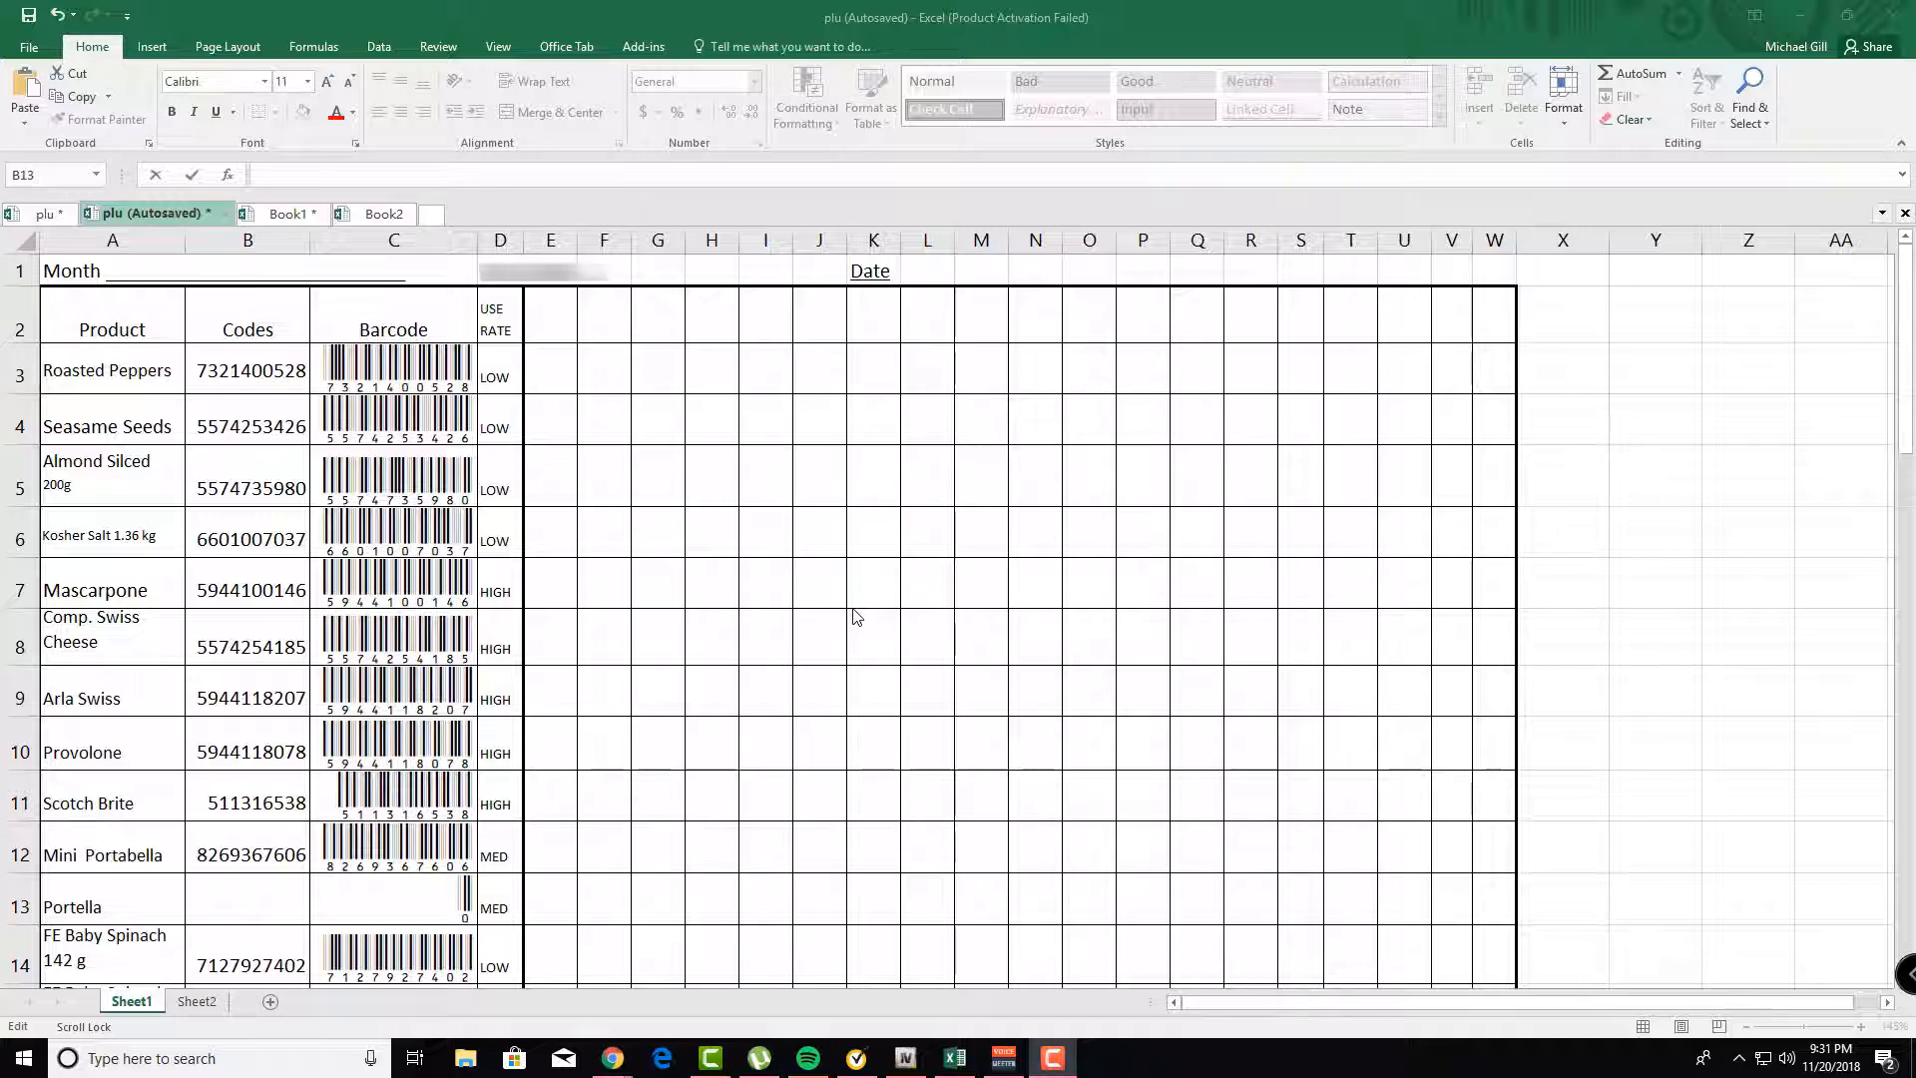
# - Enter the code 99664as57 for the Portella product in cell B13
pyautogui.scroll(-3, 699, 677)
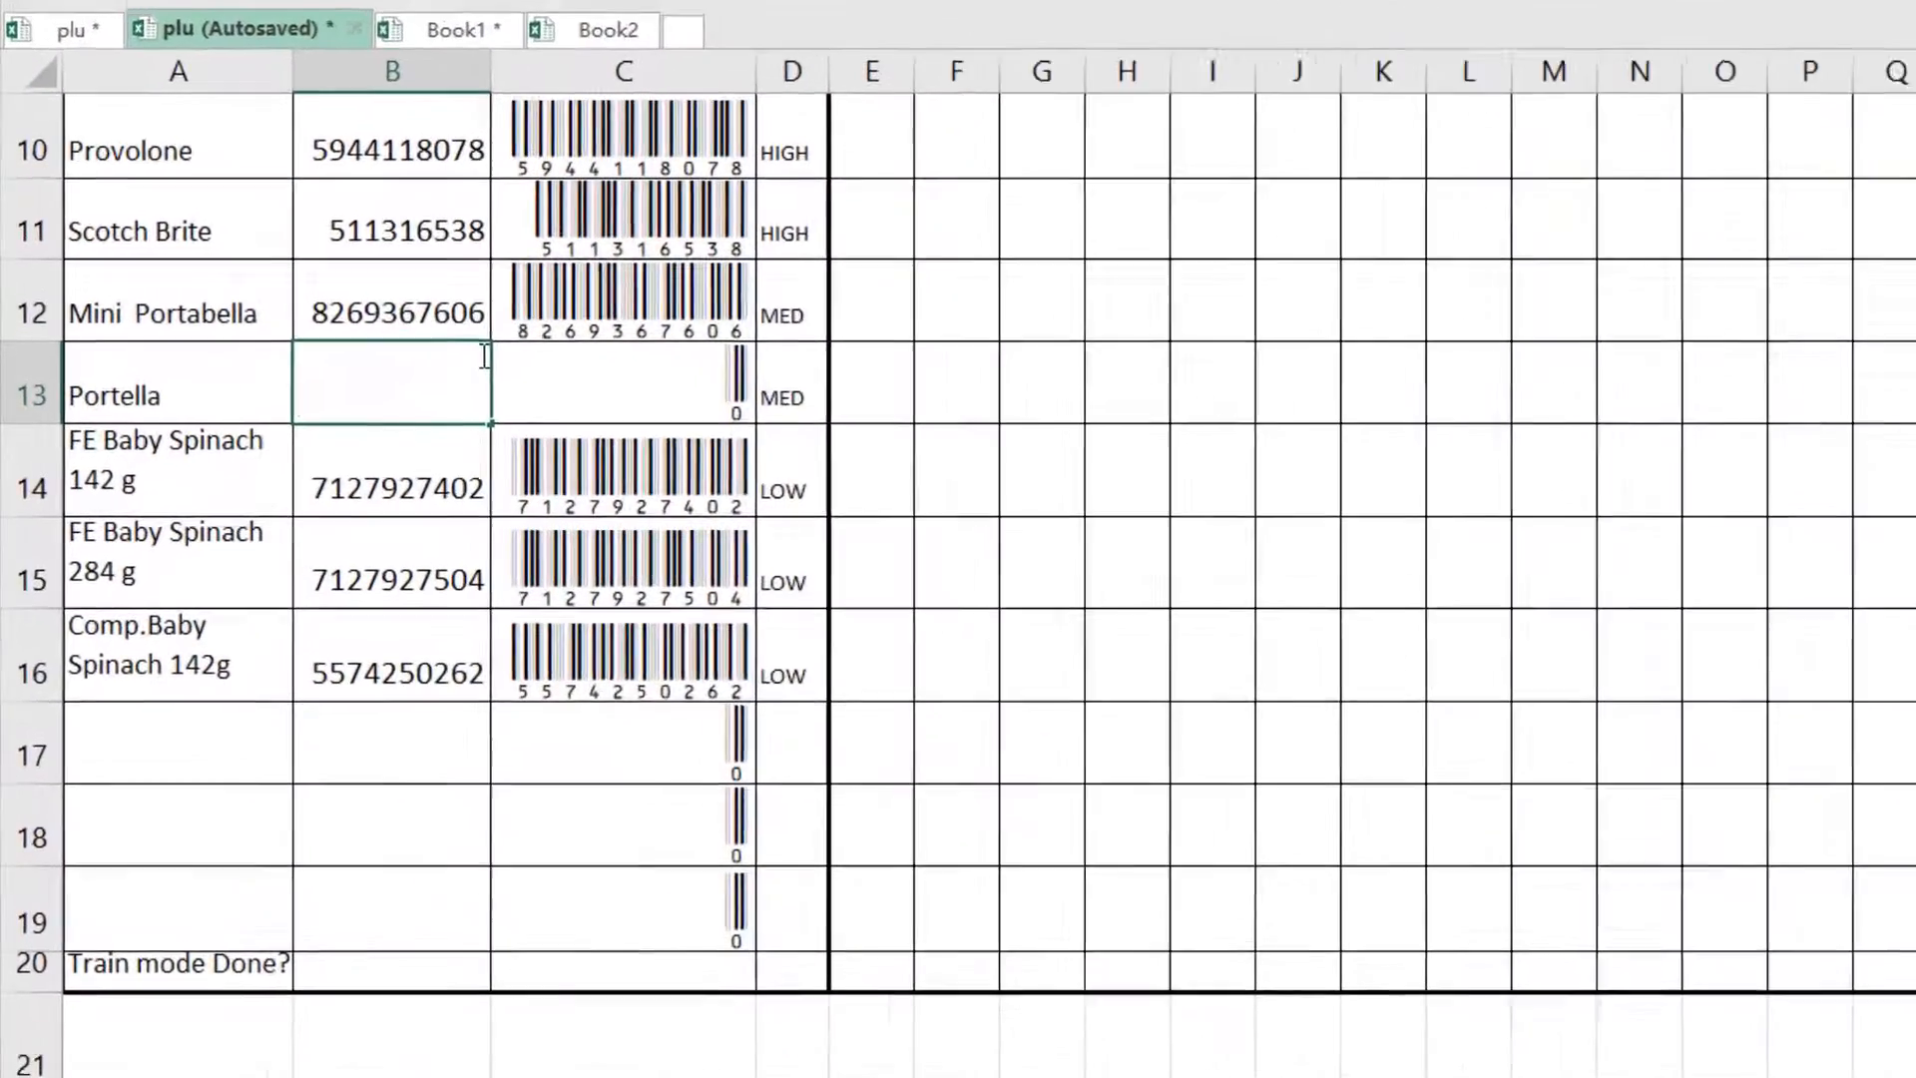
pyautogui.write('9966')
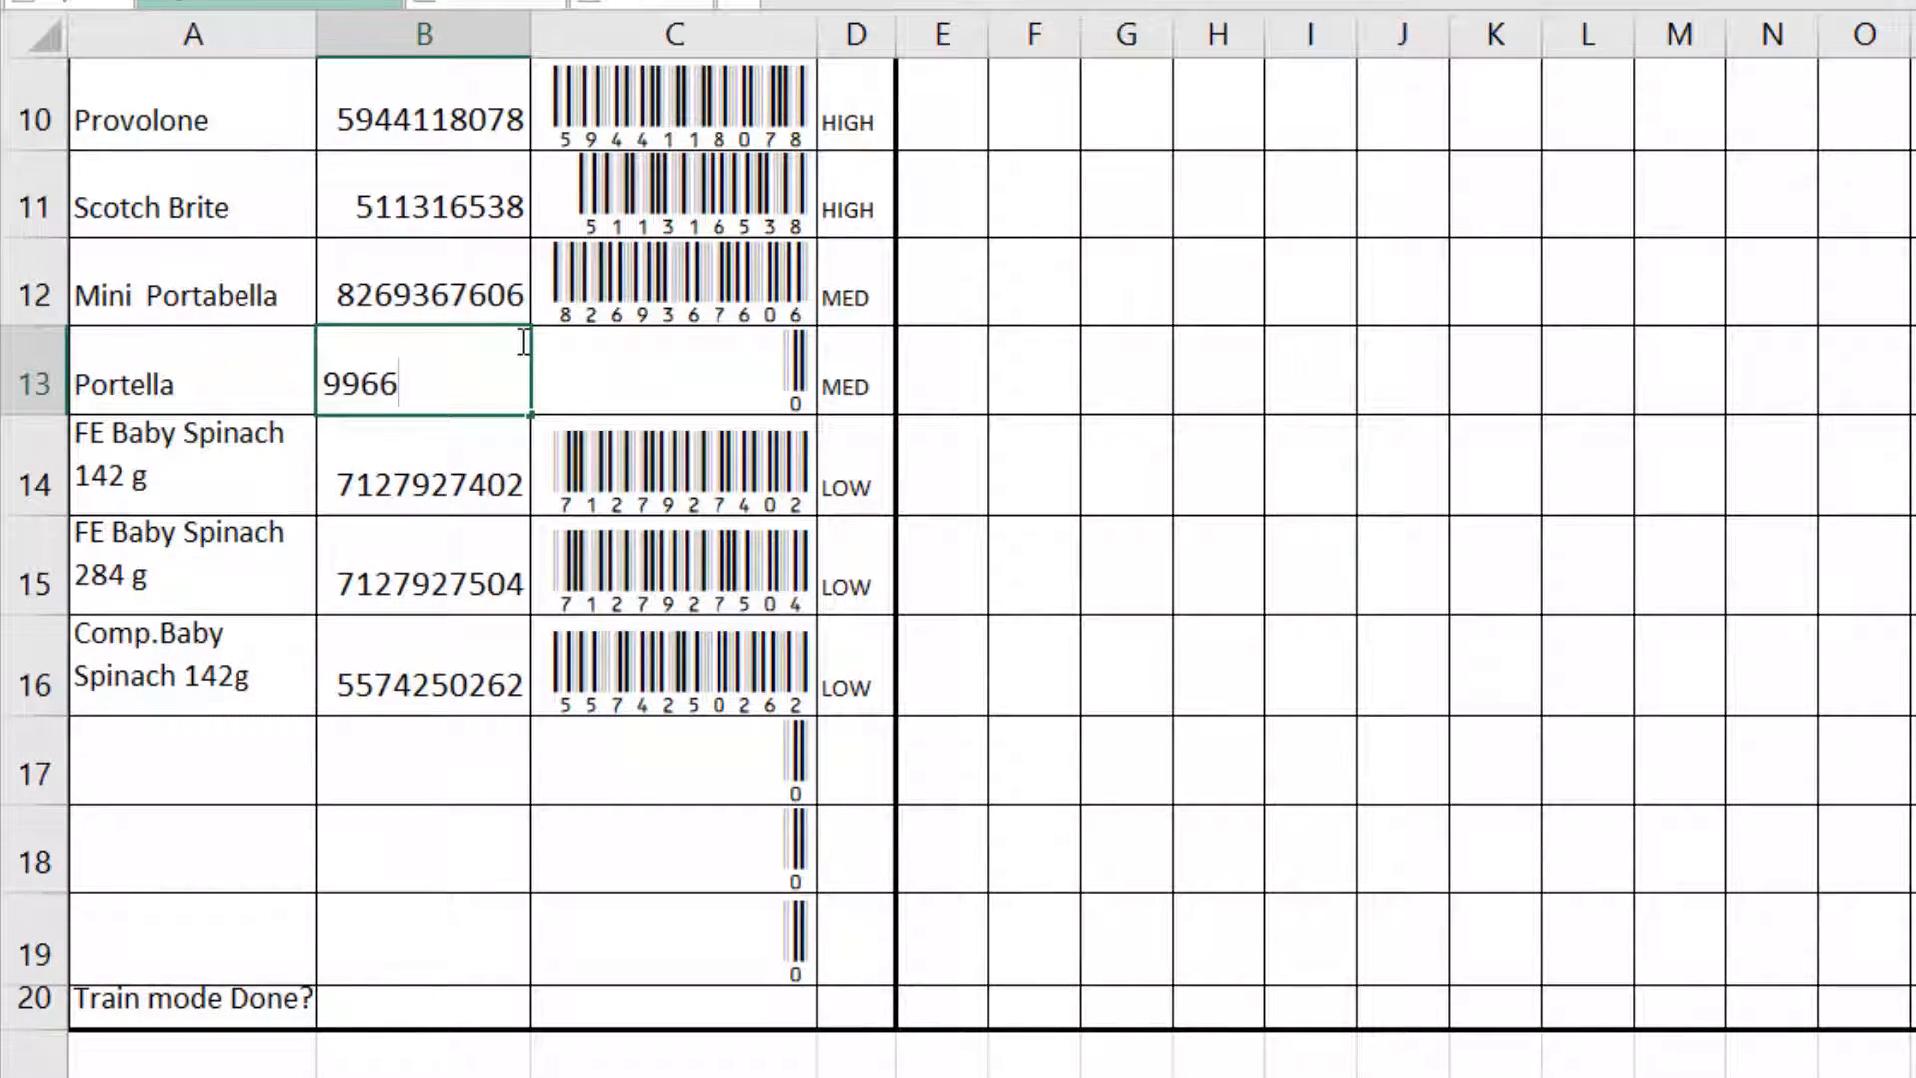
pyautogui.write('4as57')
pyautogui.press('Return')
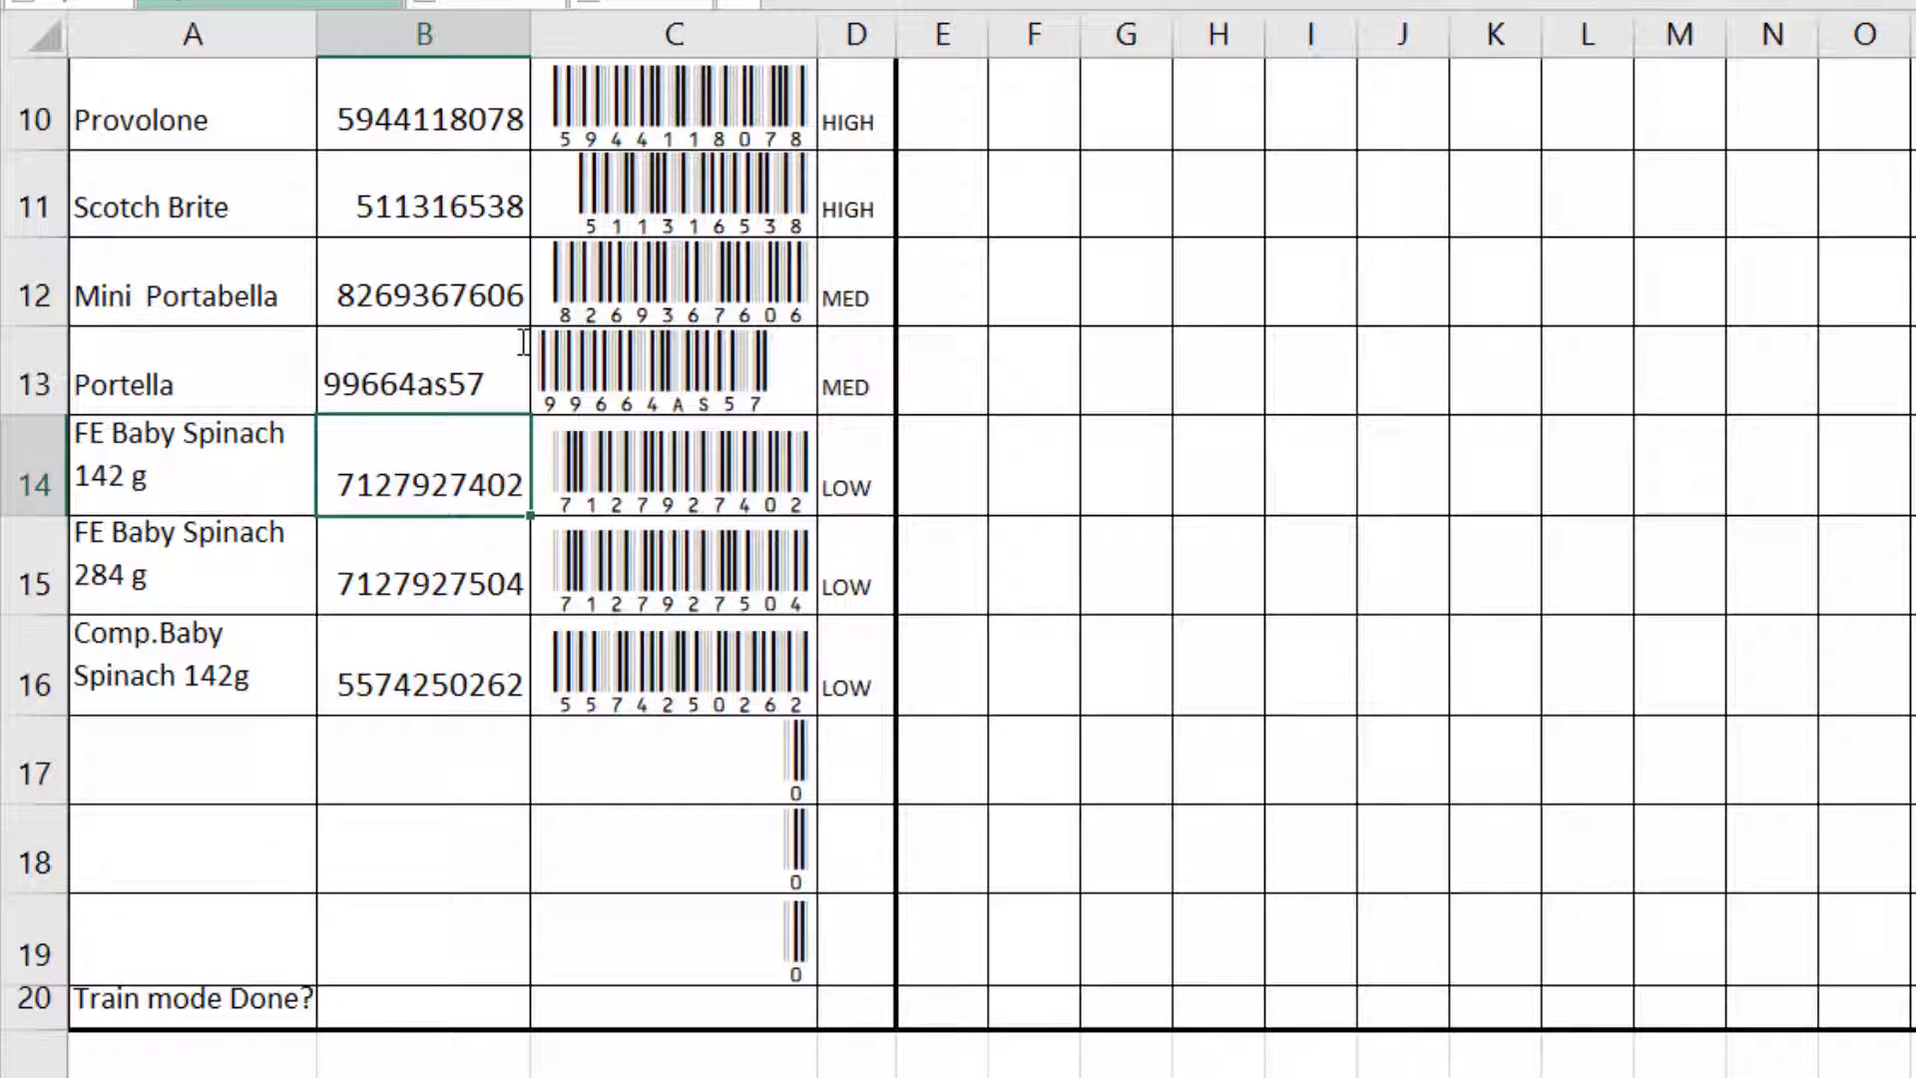
# - Replace the digits 66 in the Portella code with pp so that it reads 99pp4as57
pyautogui.doubleClick(415, 382)
pyautogui.moveTo(397, 382); pyautogui.dragTo(356, 371)
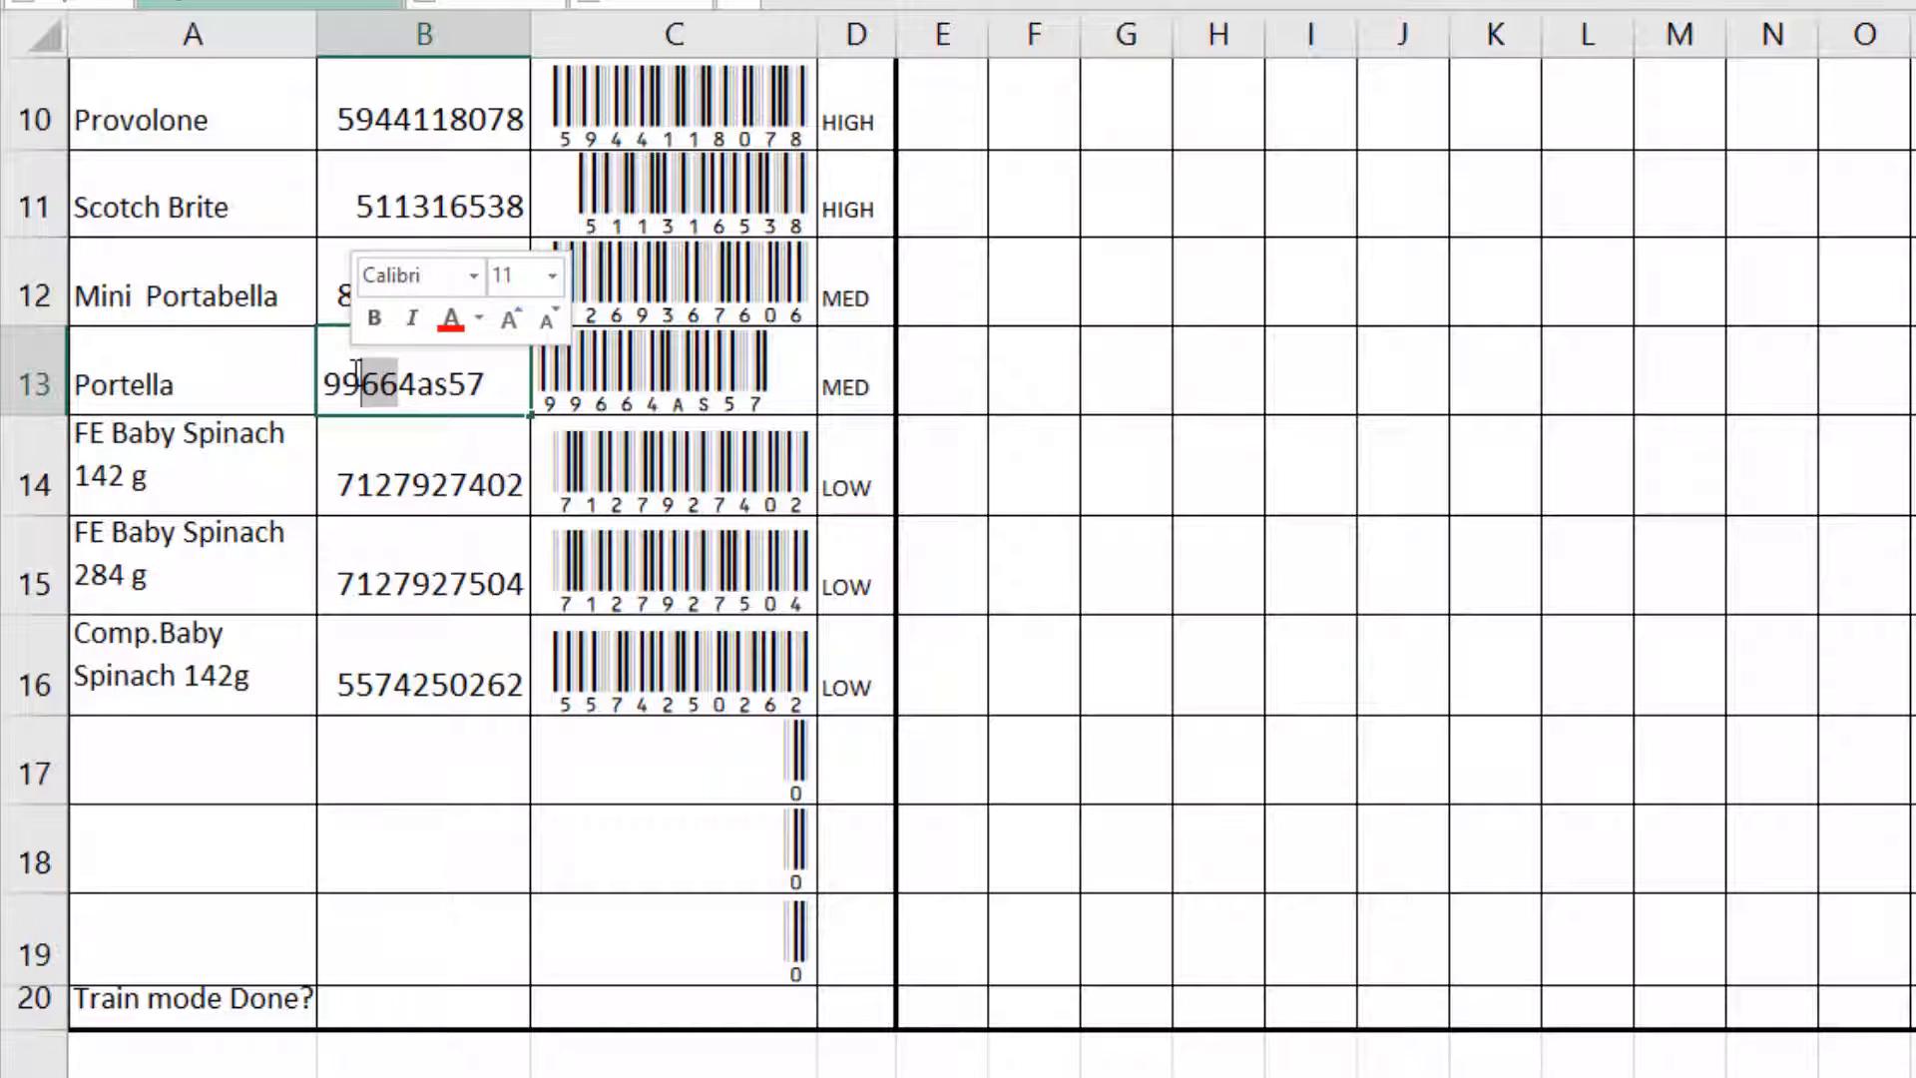
pyautogui.write('pp')
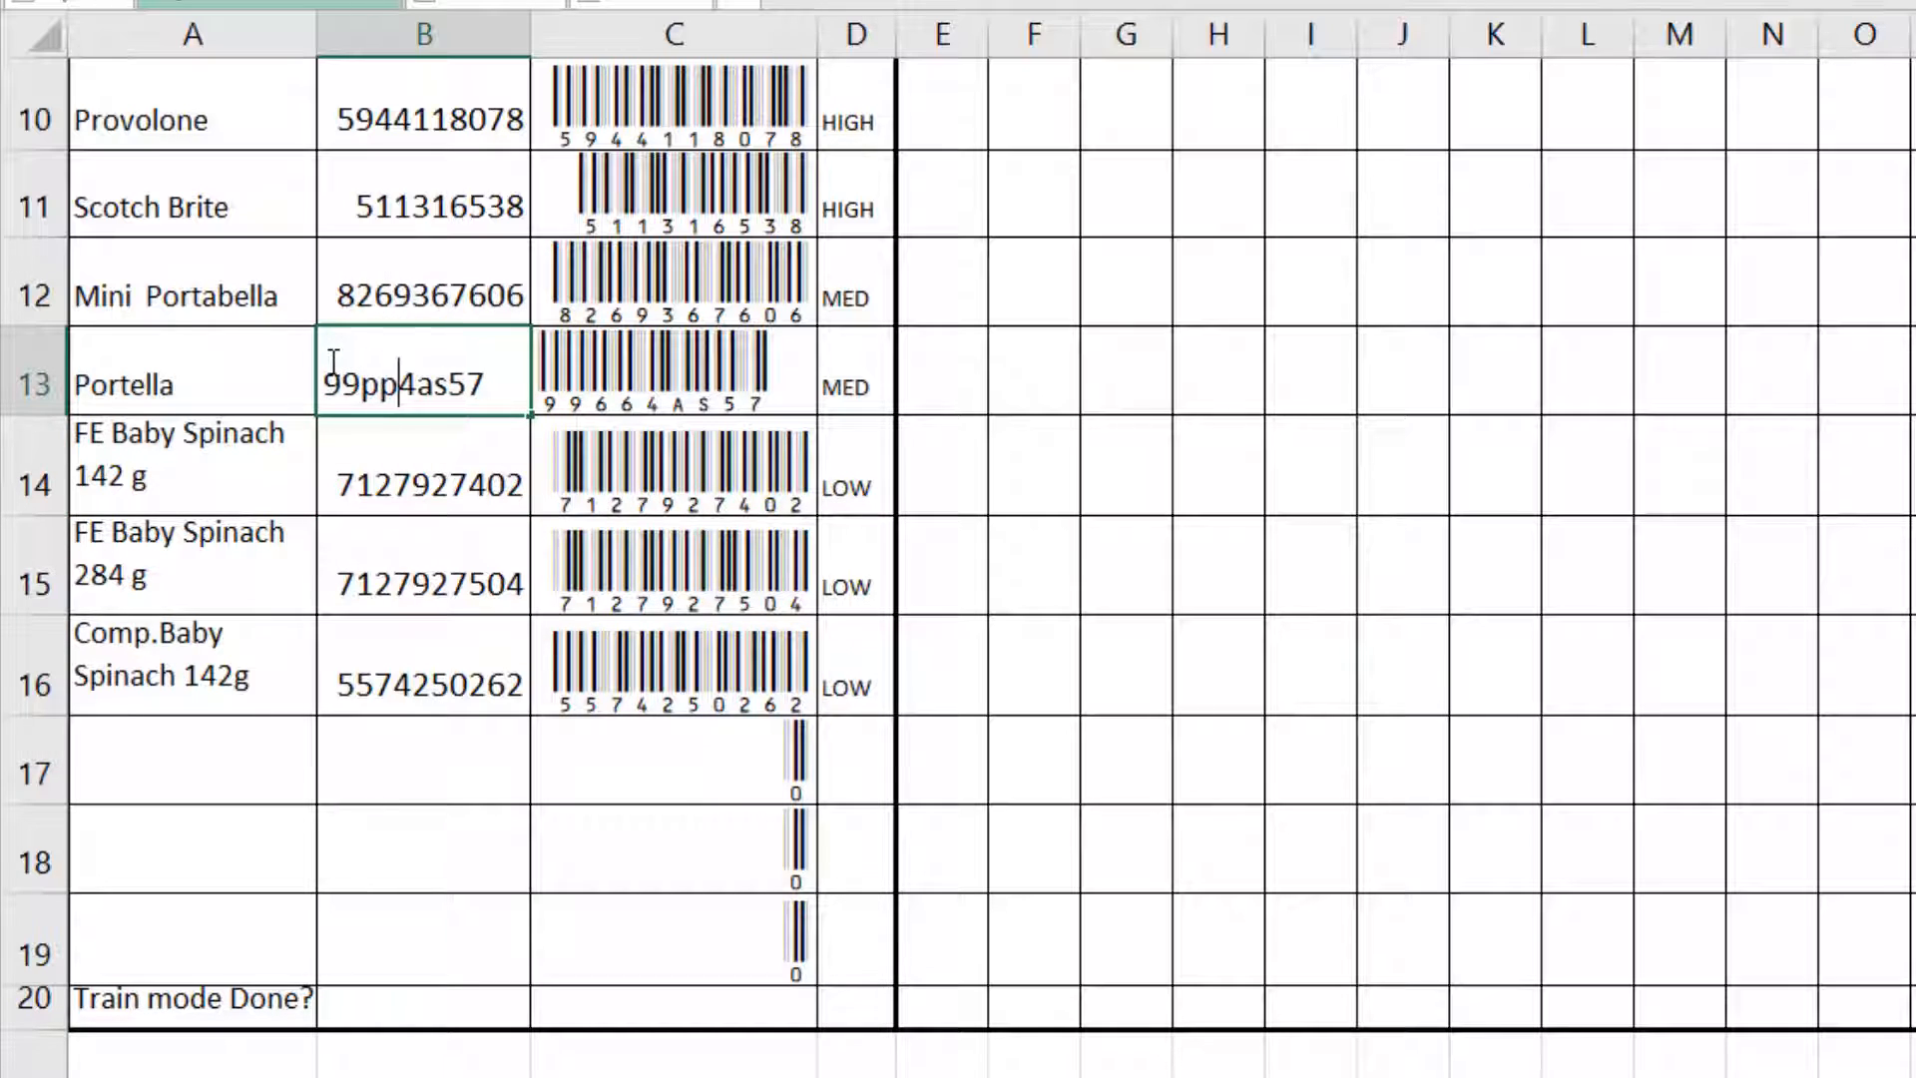
pyautogui.press('Return')
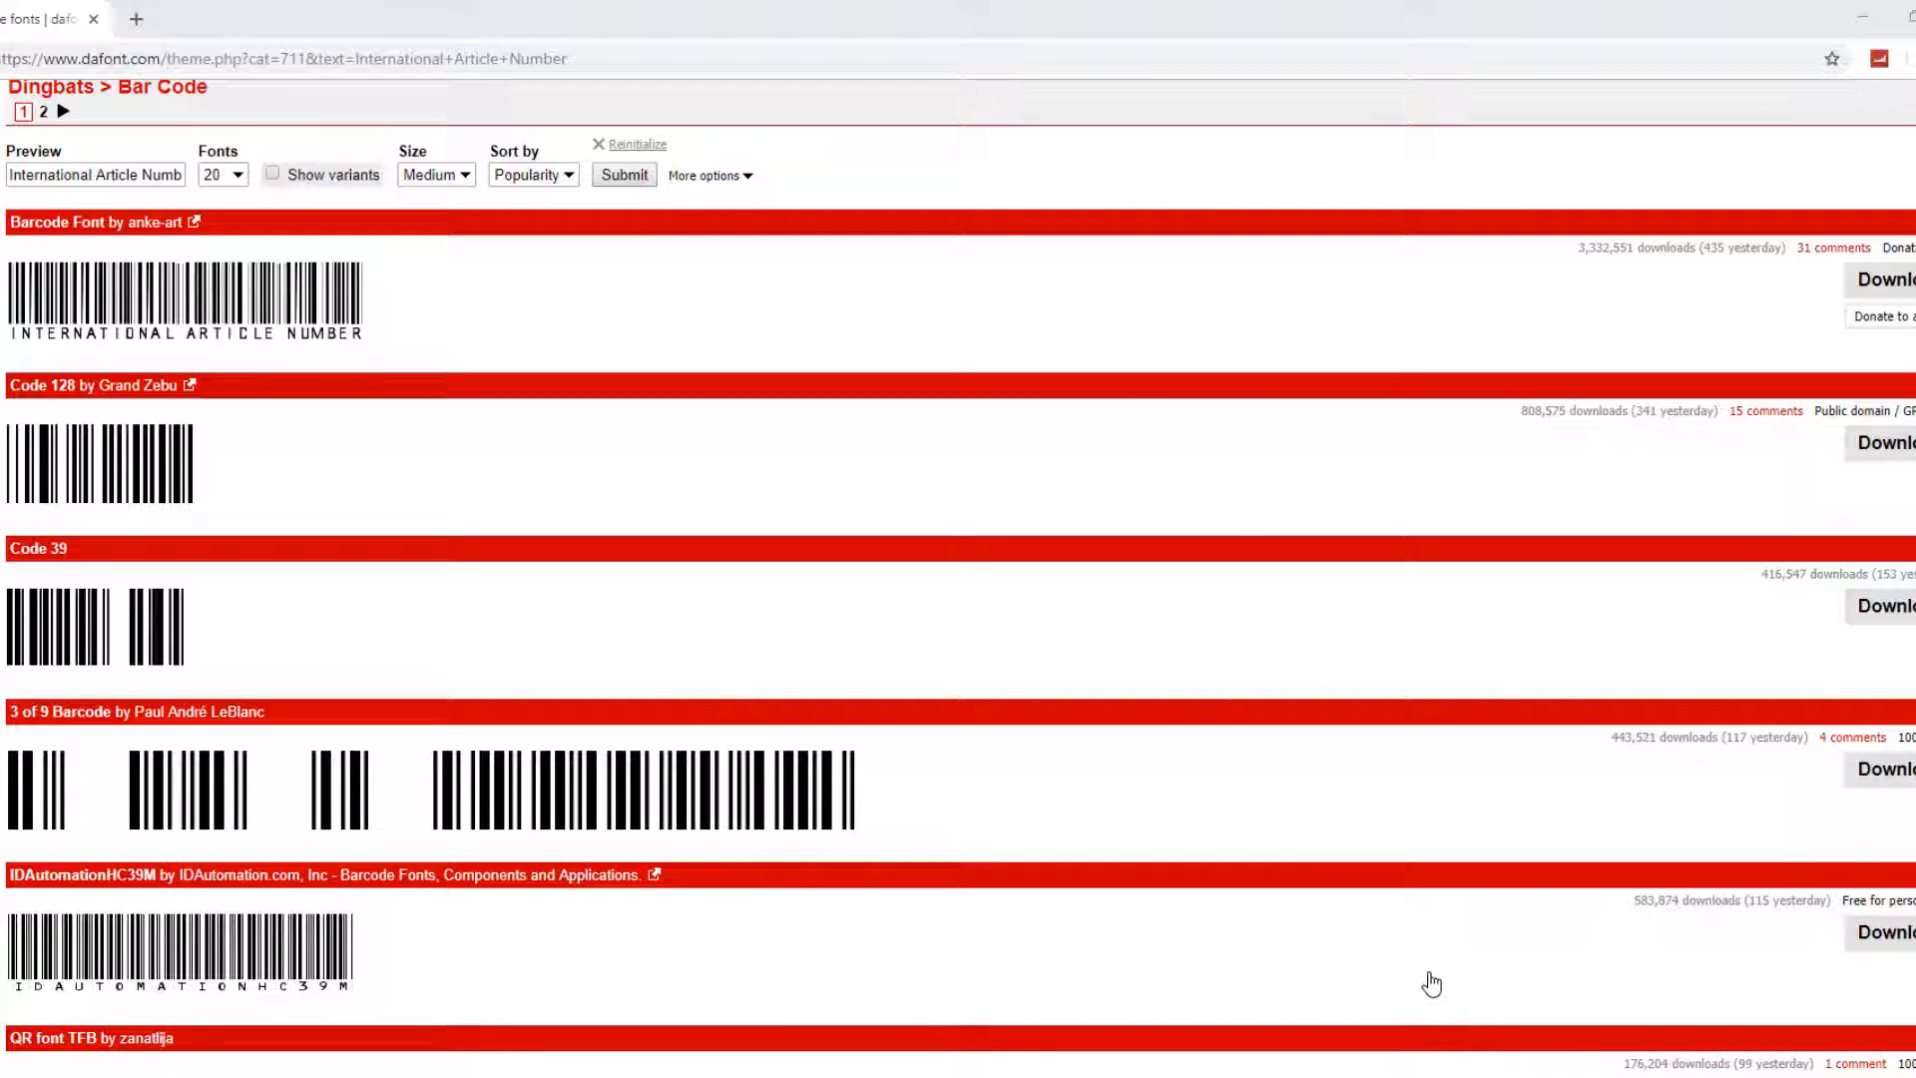
# - Examine the Bar Code fonts on dafont with International Article Number as the preview text
pyautogui.click(131, 178)
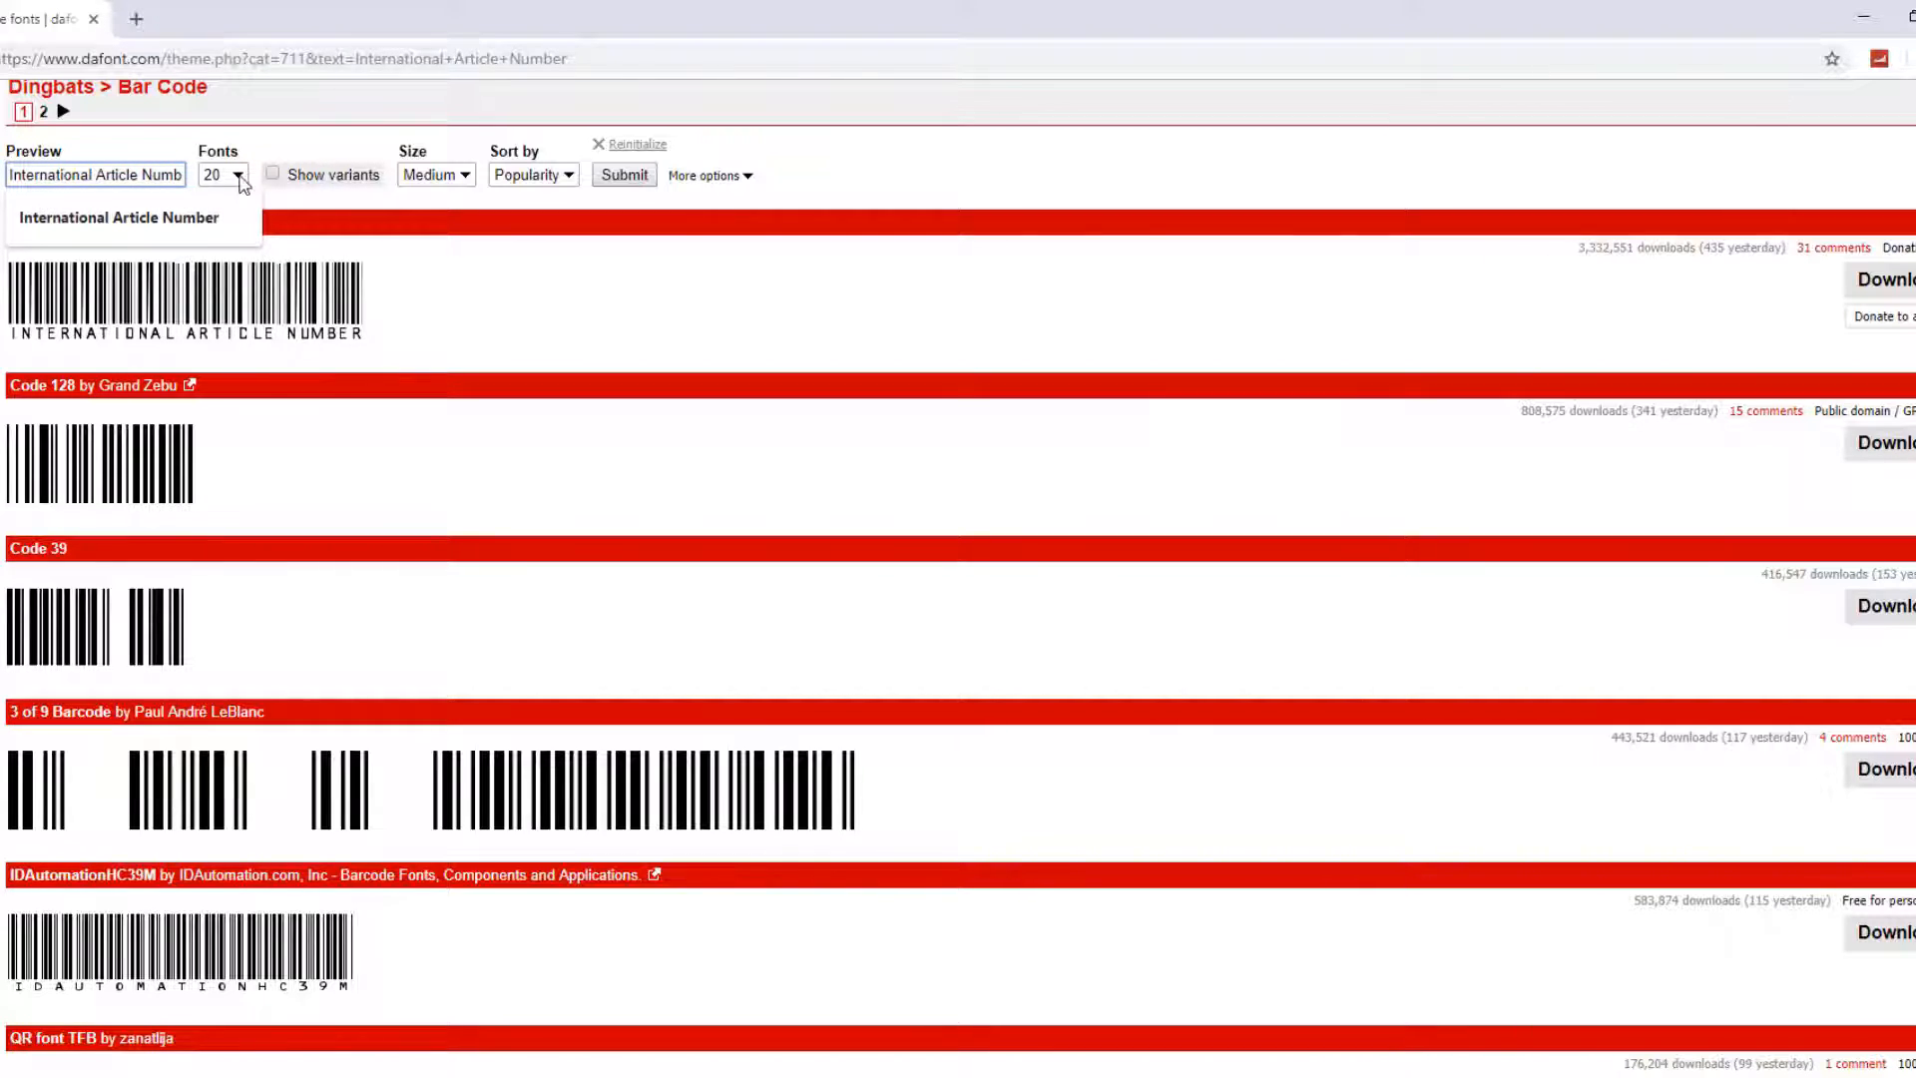
pyautogui.press('Return')
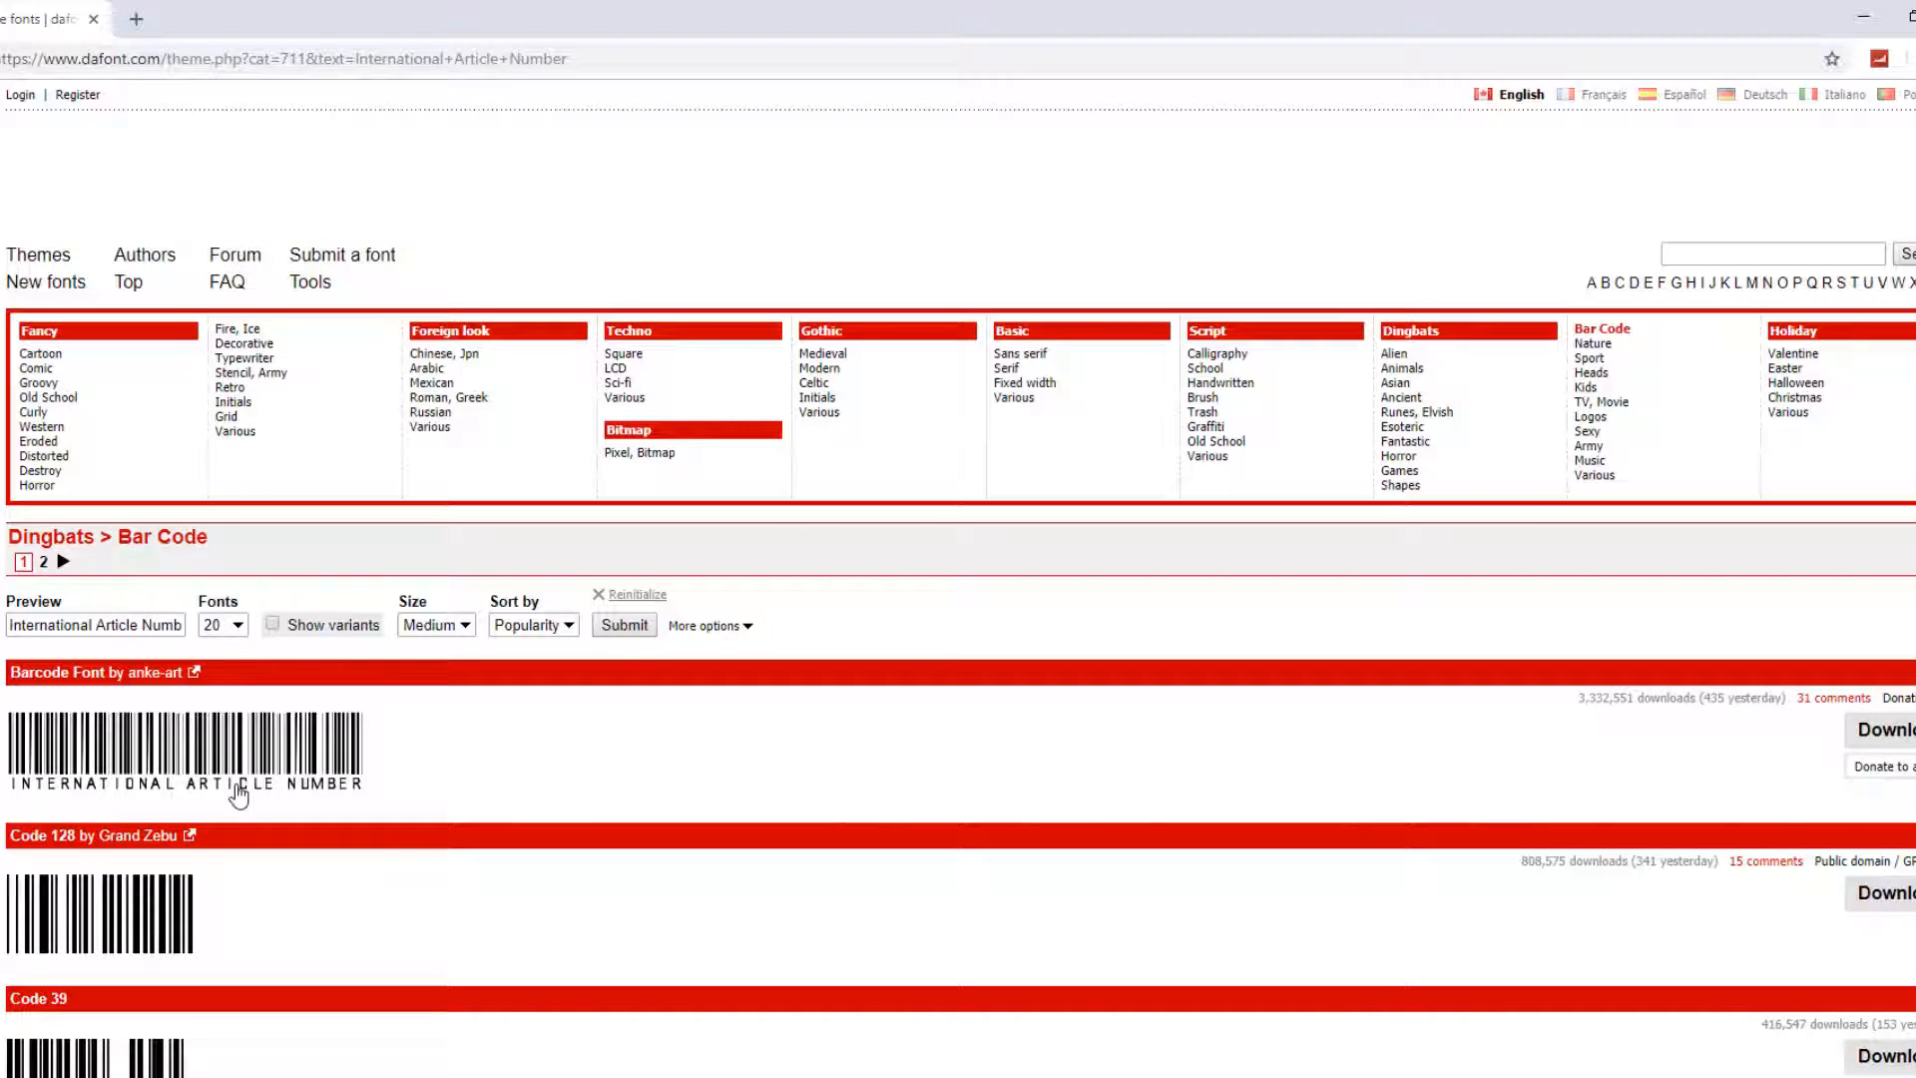
pyautogui.scroll(-2, 239, 795)
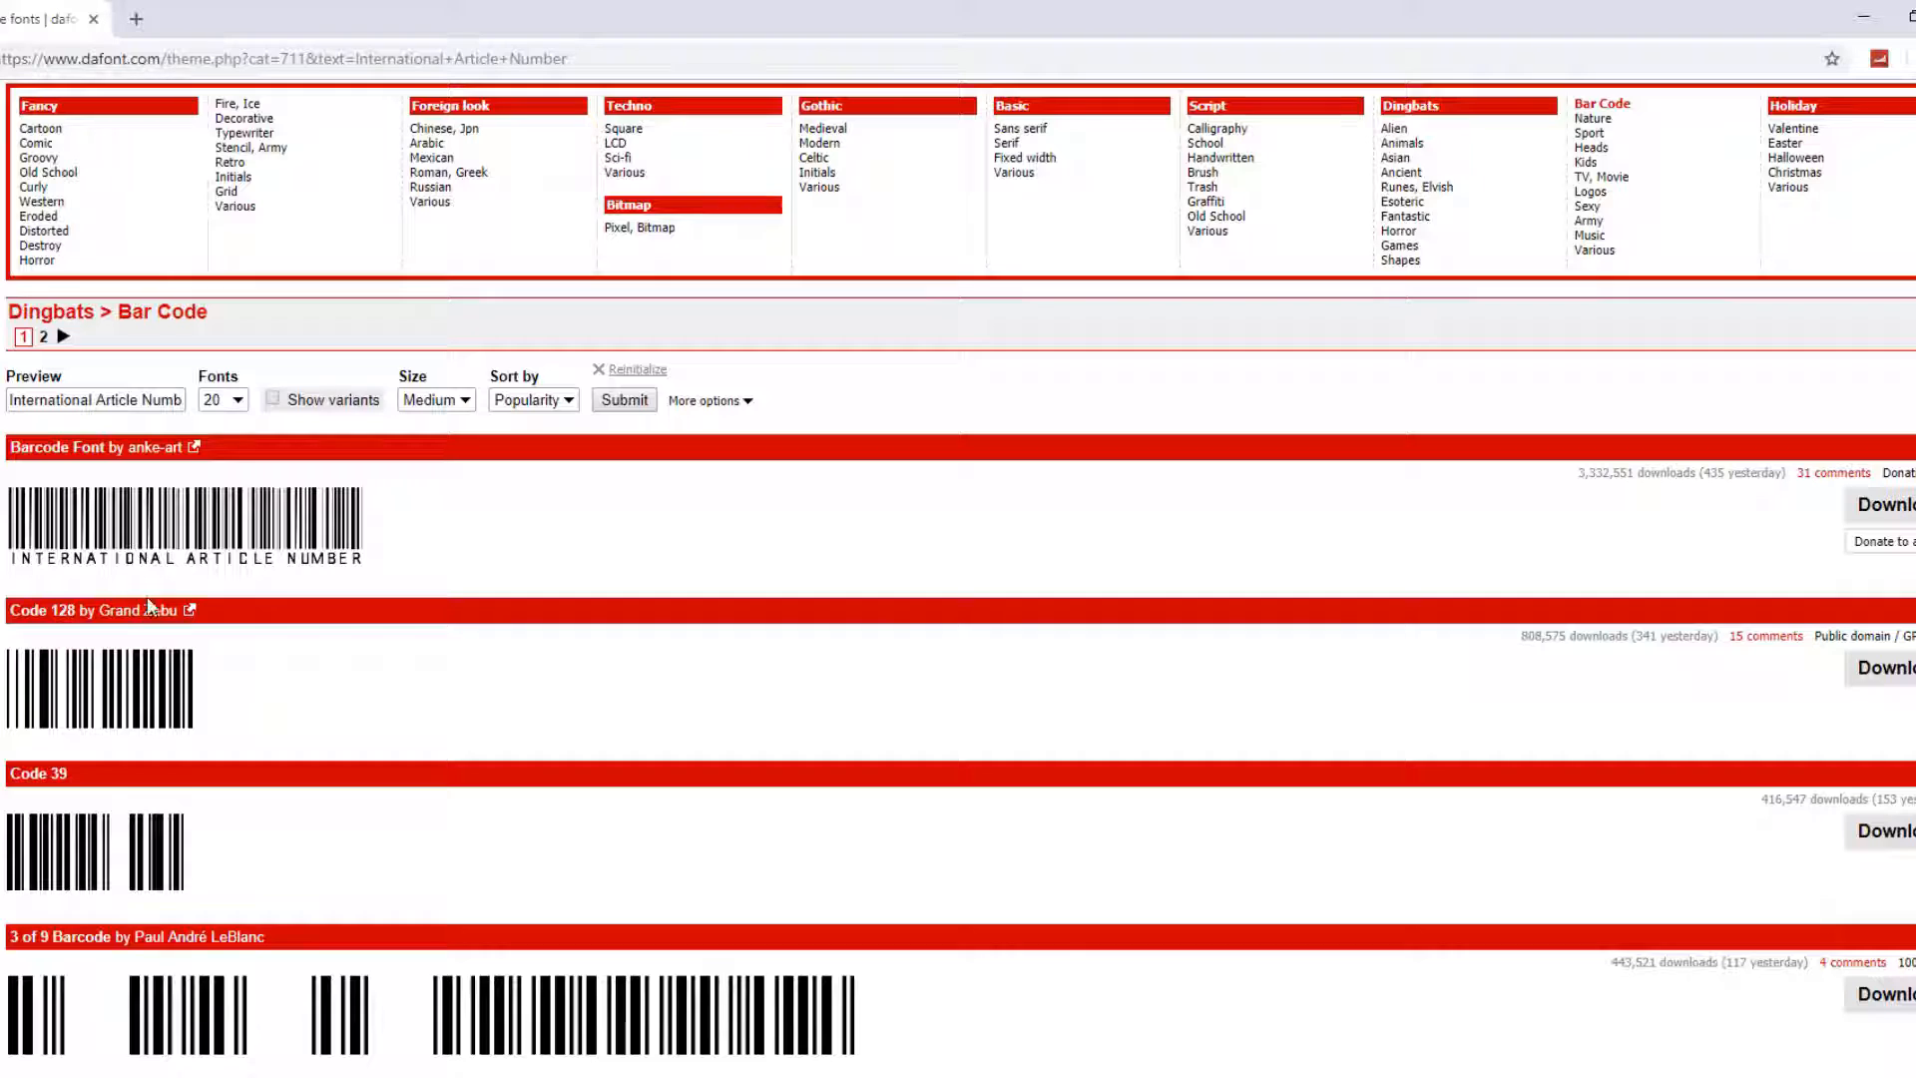
pyautogui.scroll(-2, 320, 699)
pyautogui.scroll(-4, 333, 793)
pyautogui.scroll(-2, 334, 793)
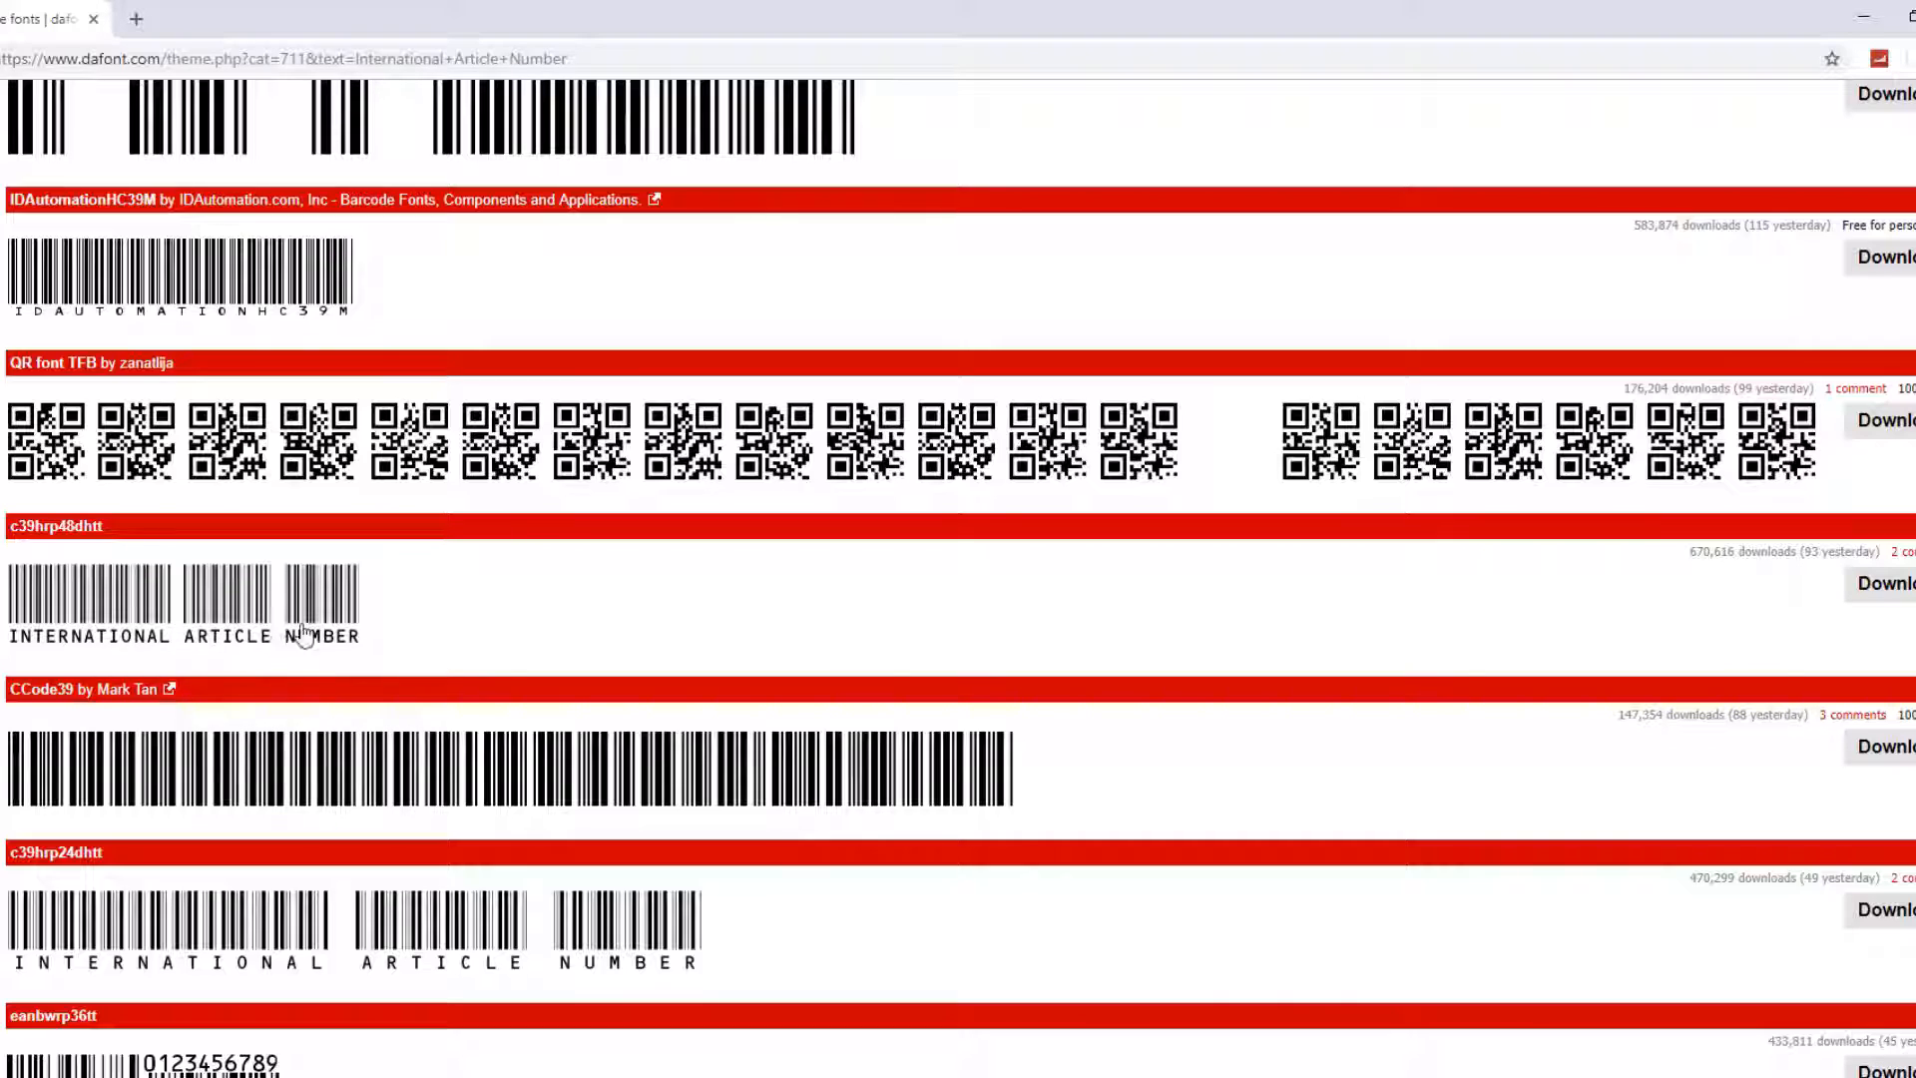
pyautogui.scroll(7, 298, 746)
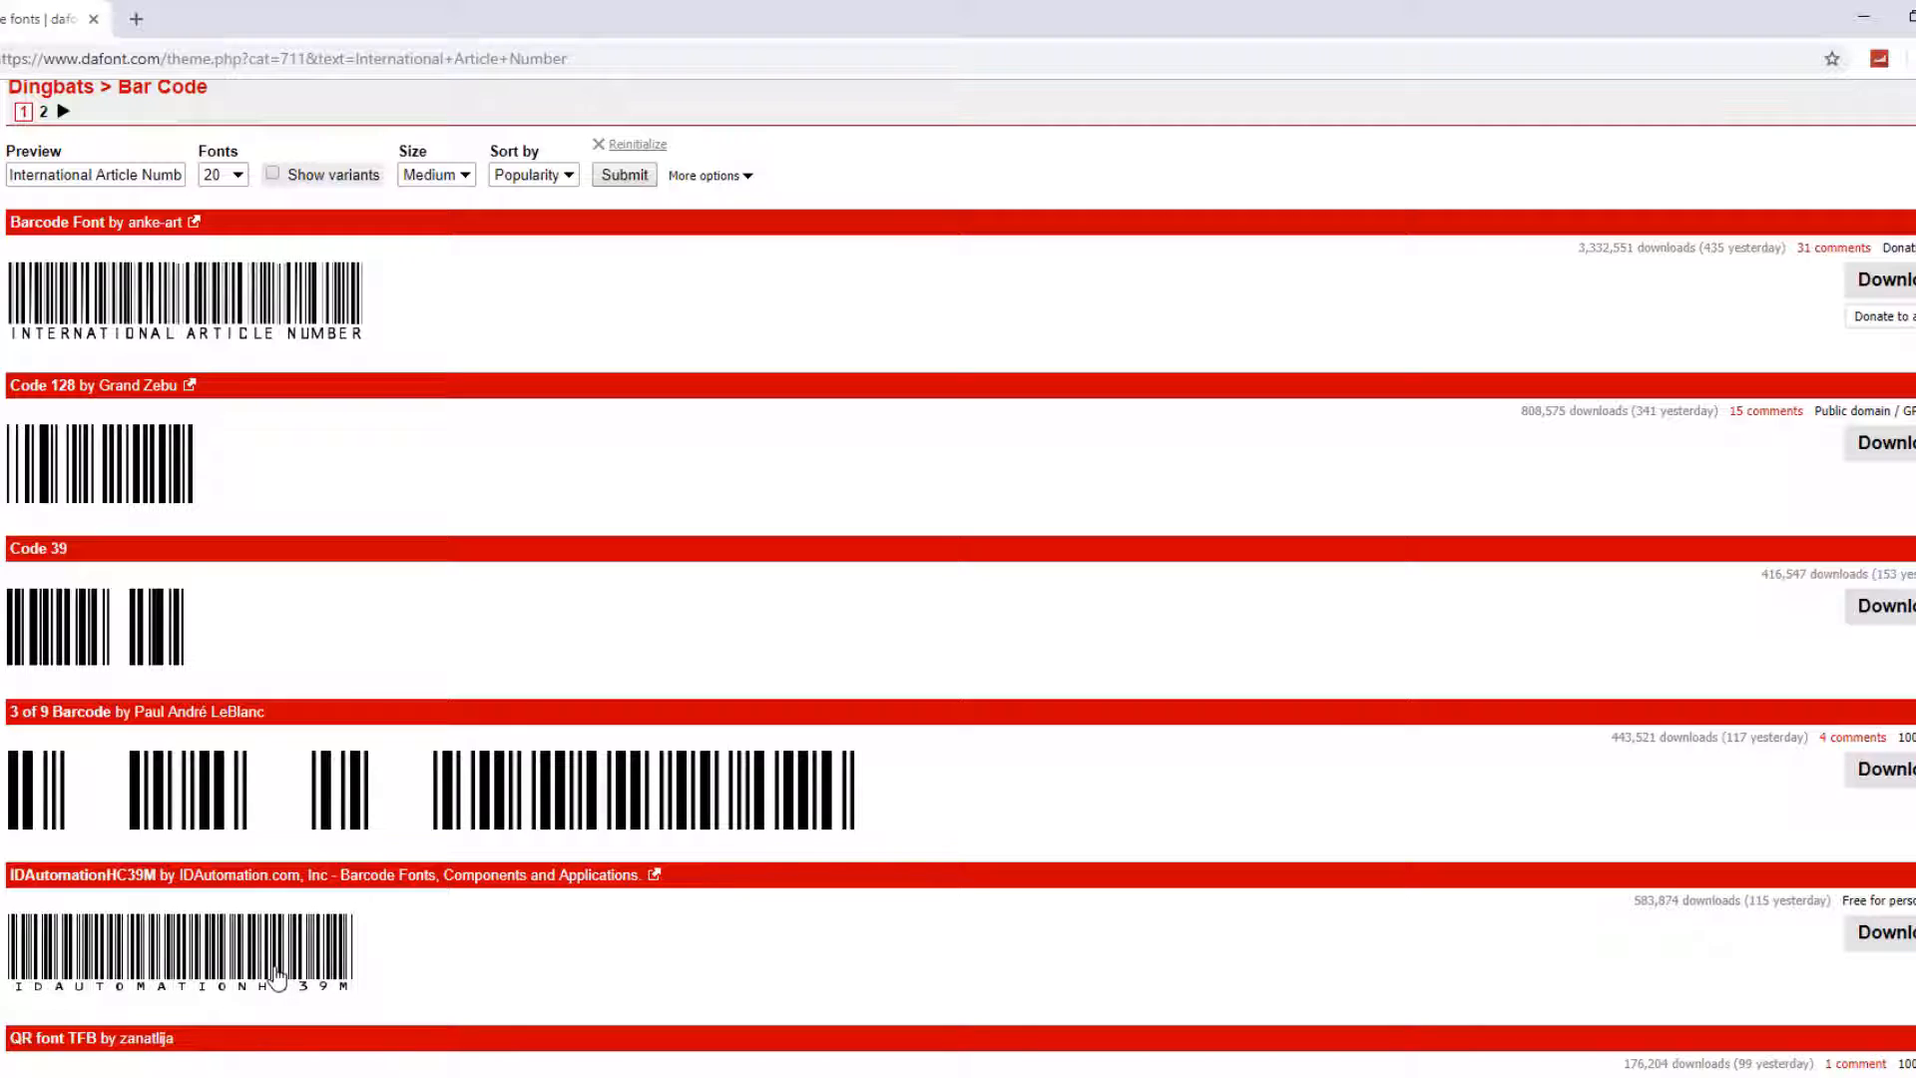
# - Download the c39hrp48dhtt font and open its zip archive, dismissing the WinRAR trial notice
pyautogui.scroll(-5, 269, 958)
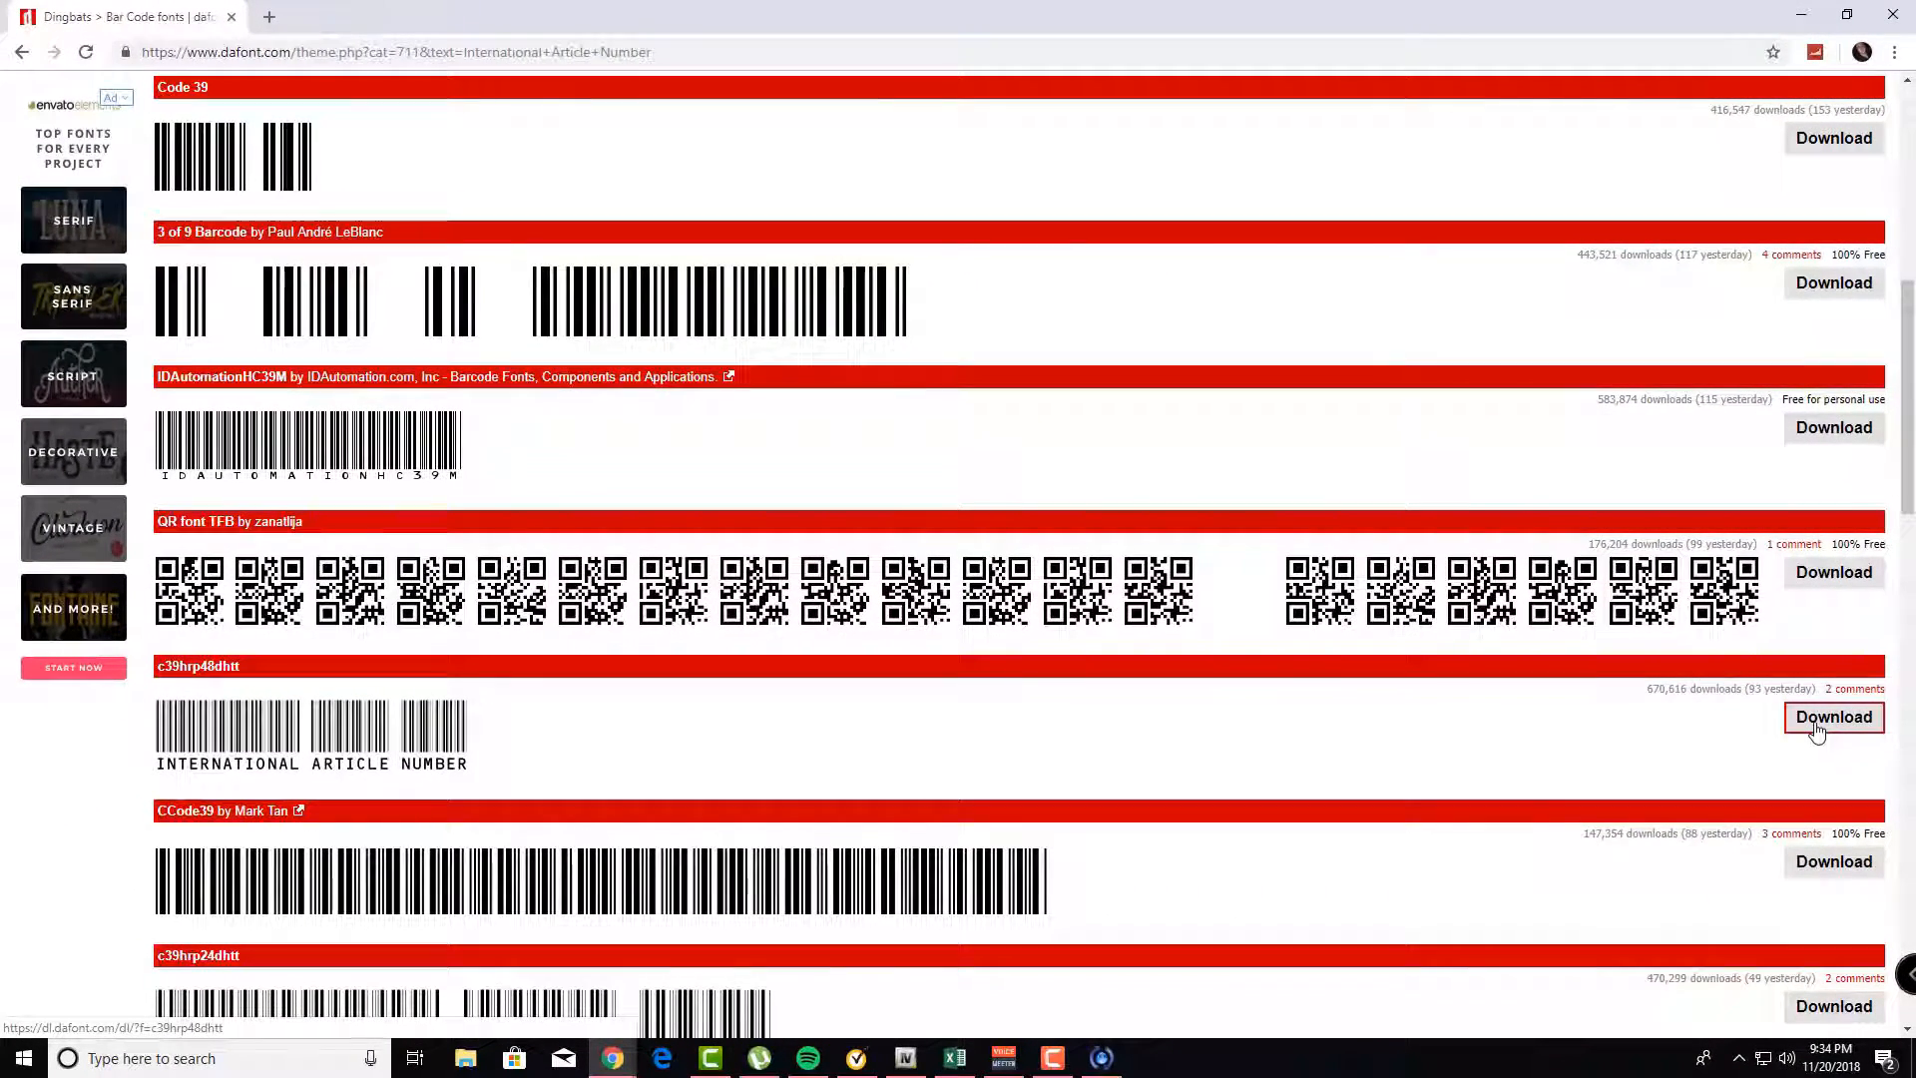
pyautogui.click(1815, 727)
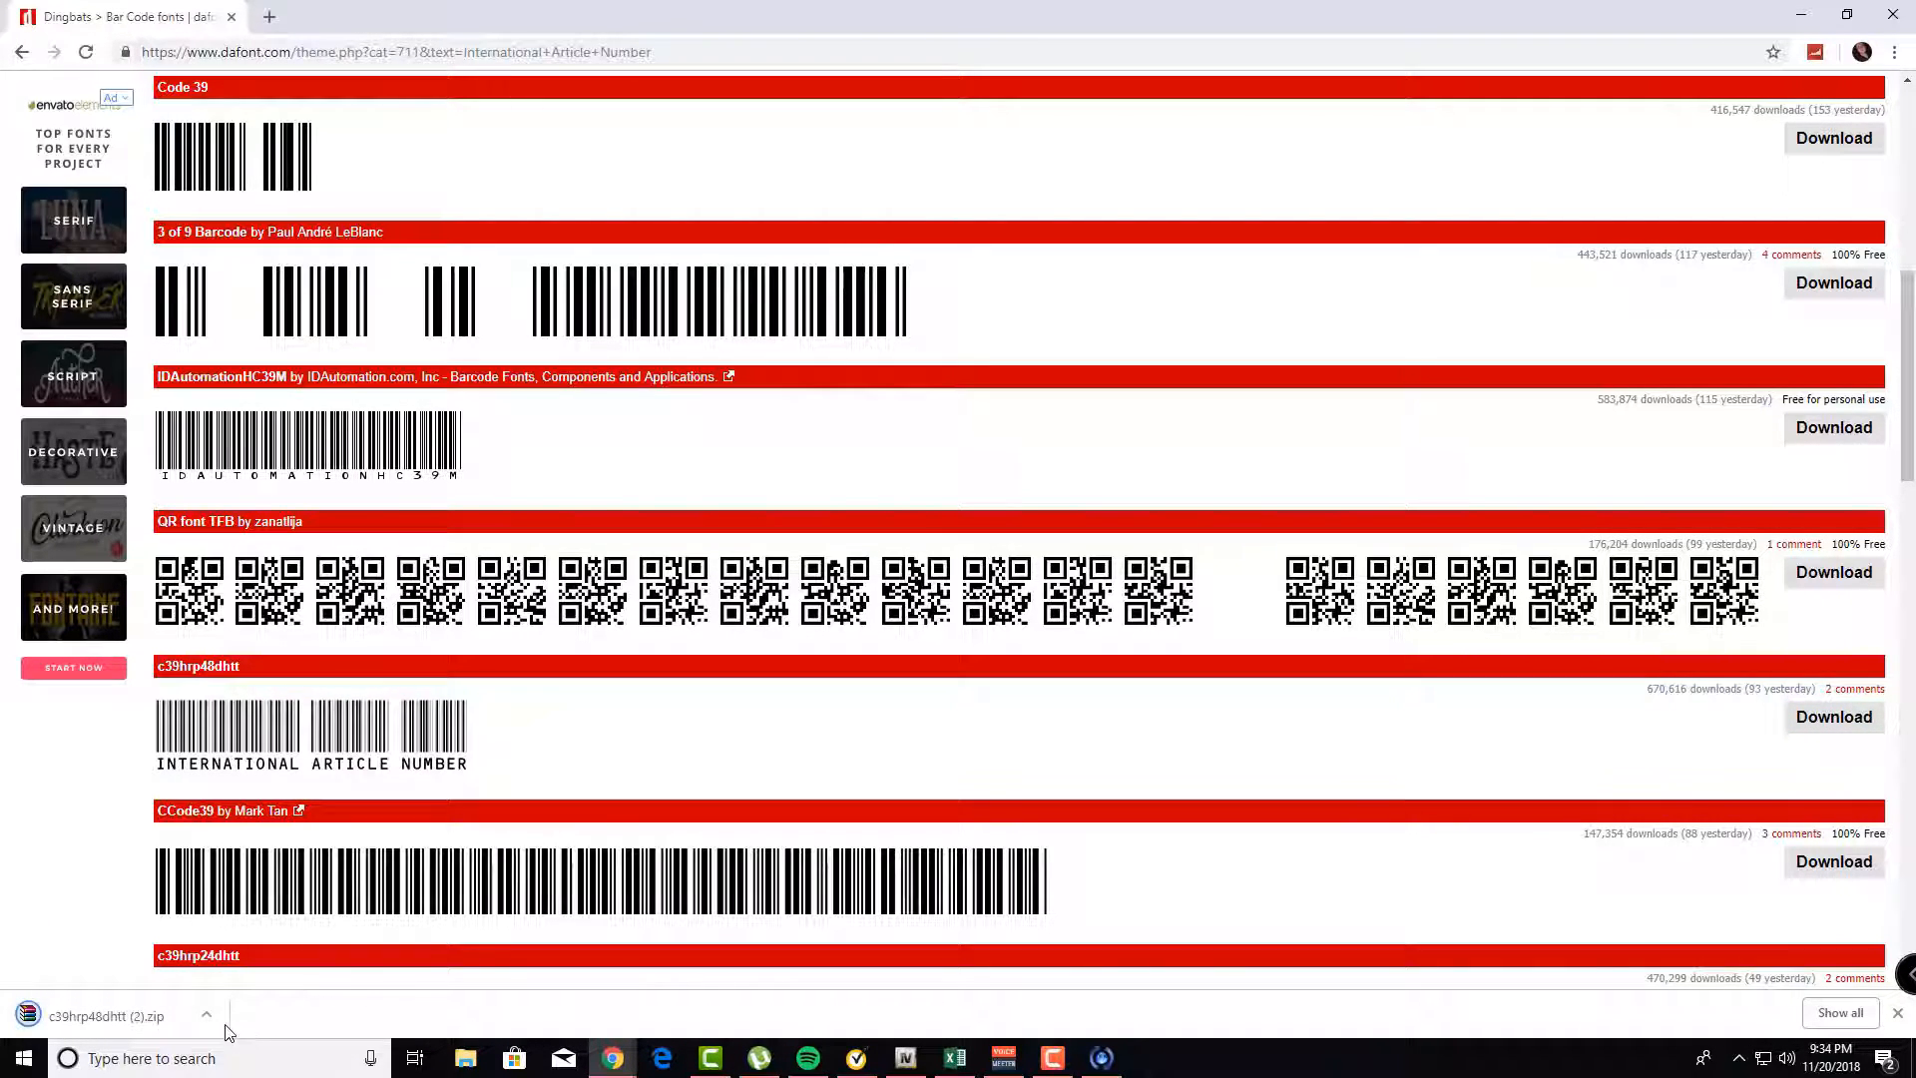
pyautogui.click(92, 1016)
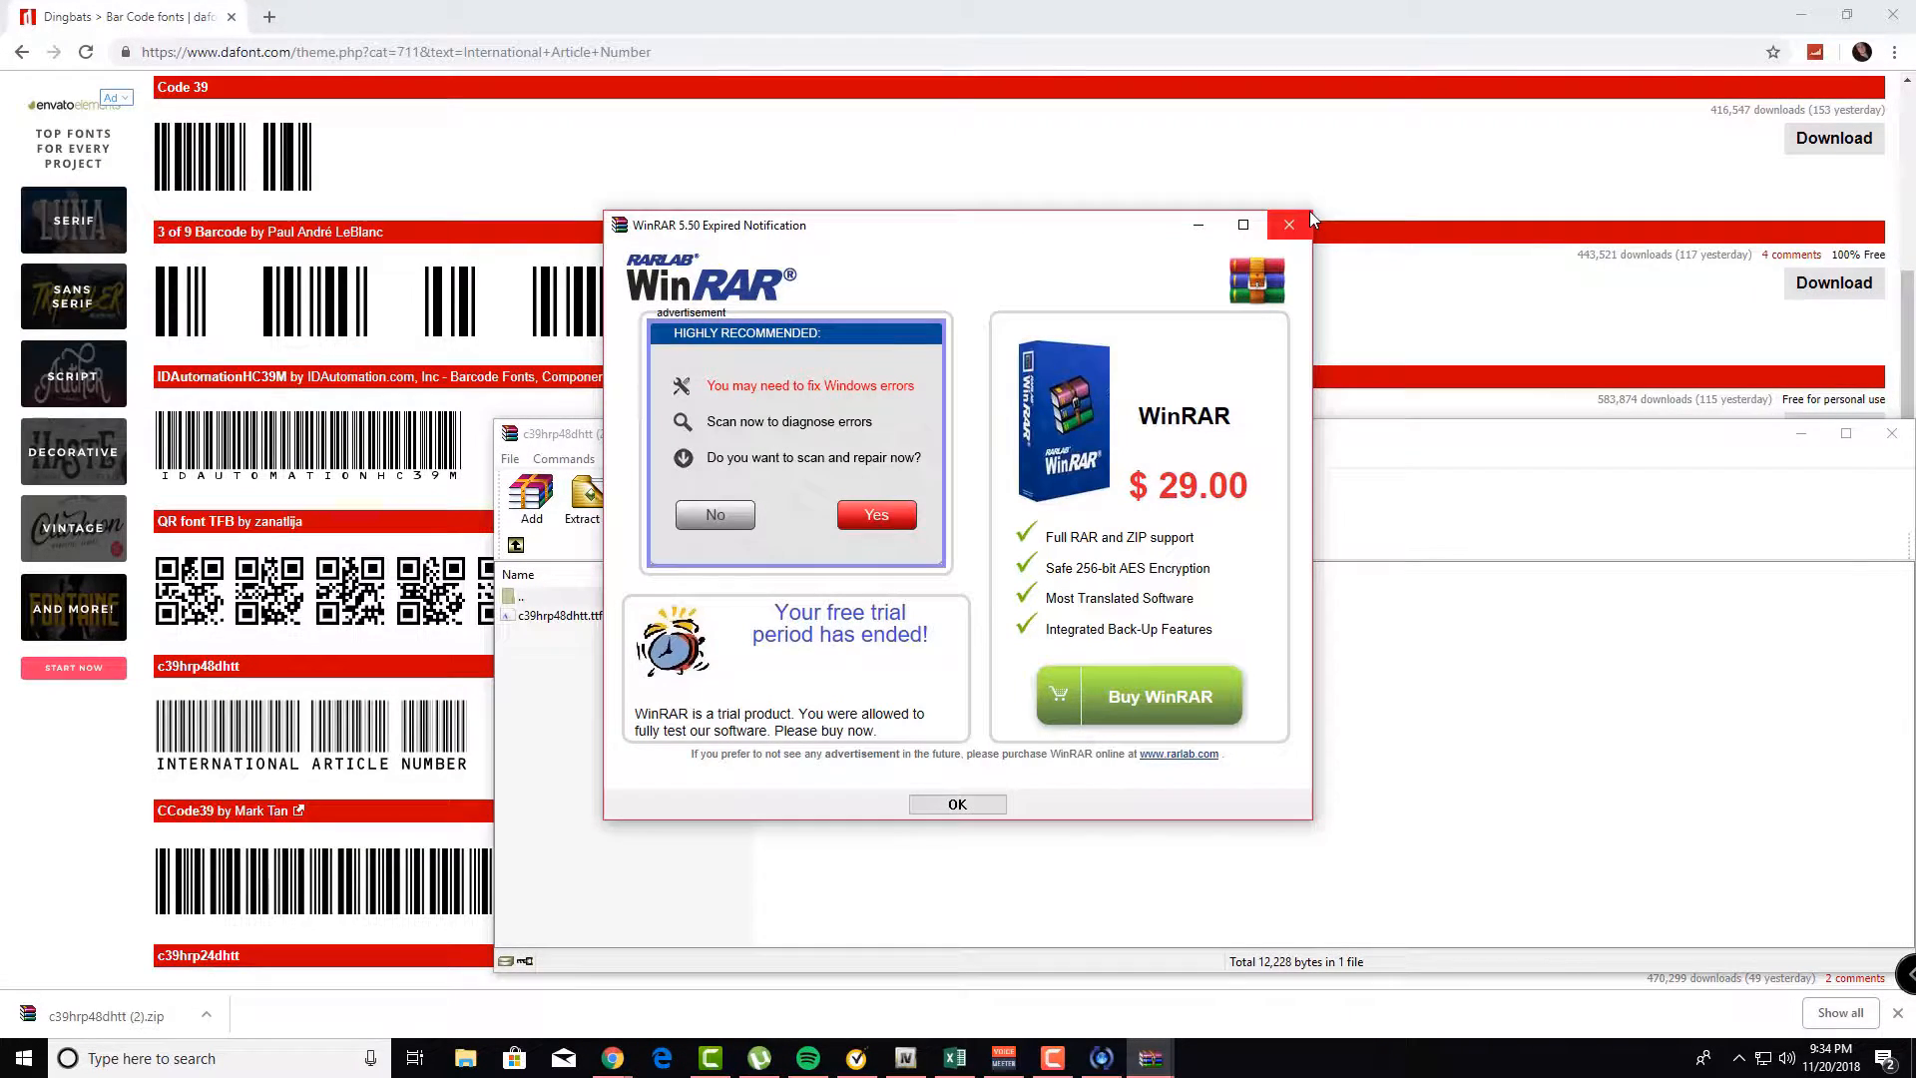
pyautogui.click(1288, 224)
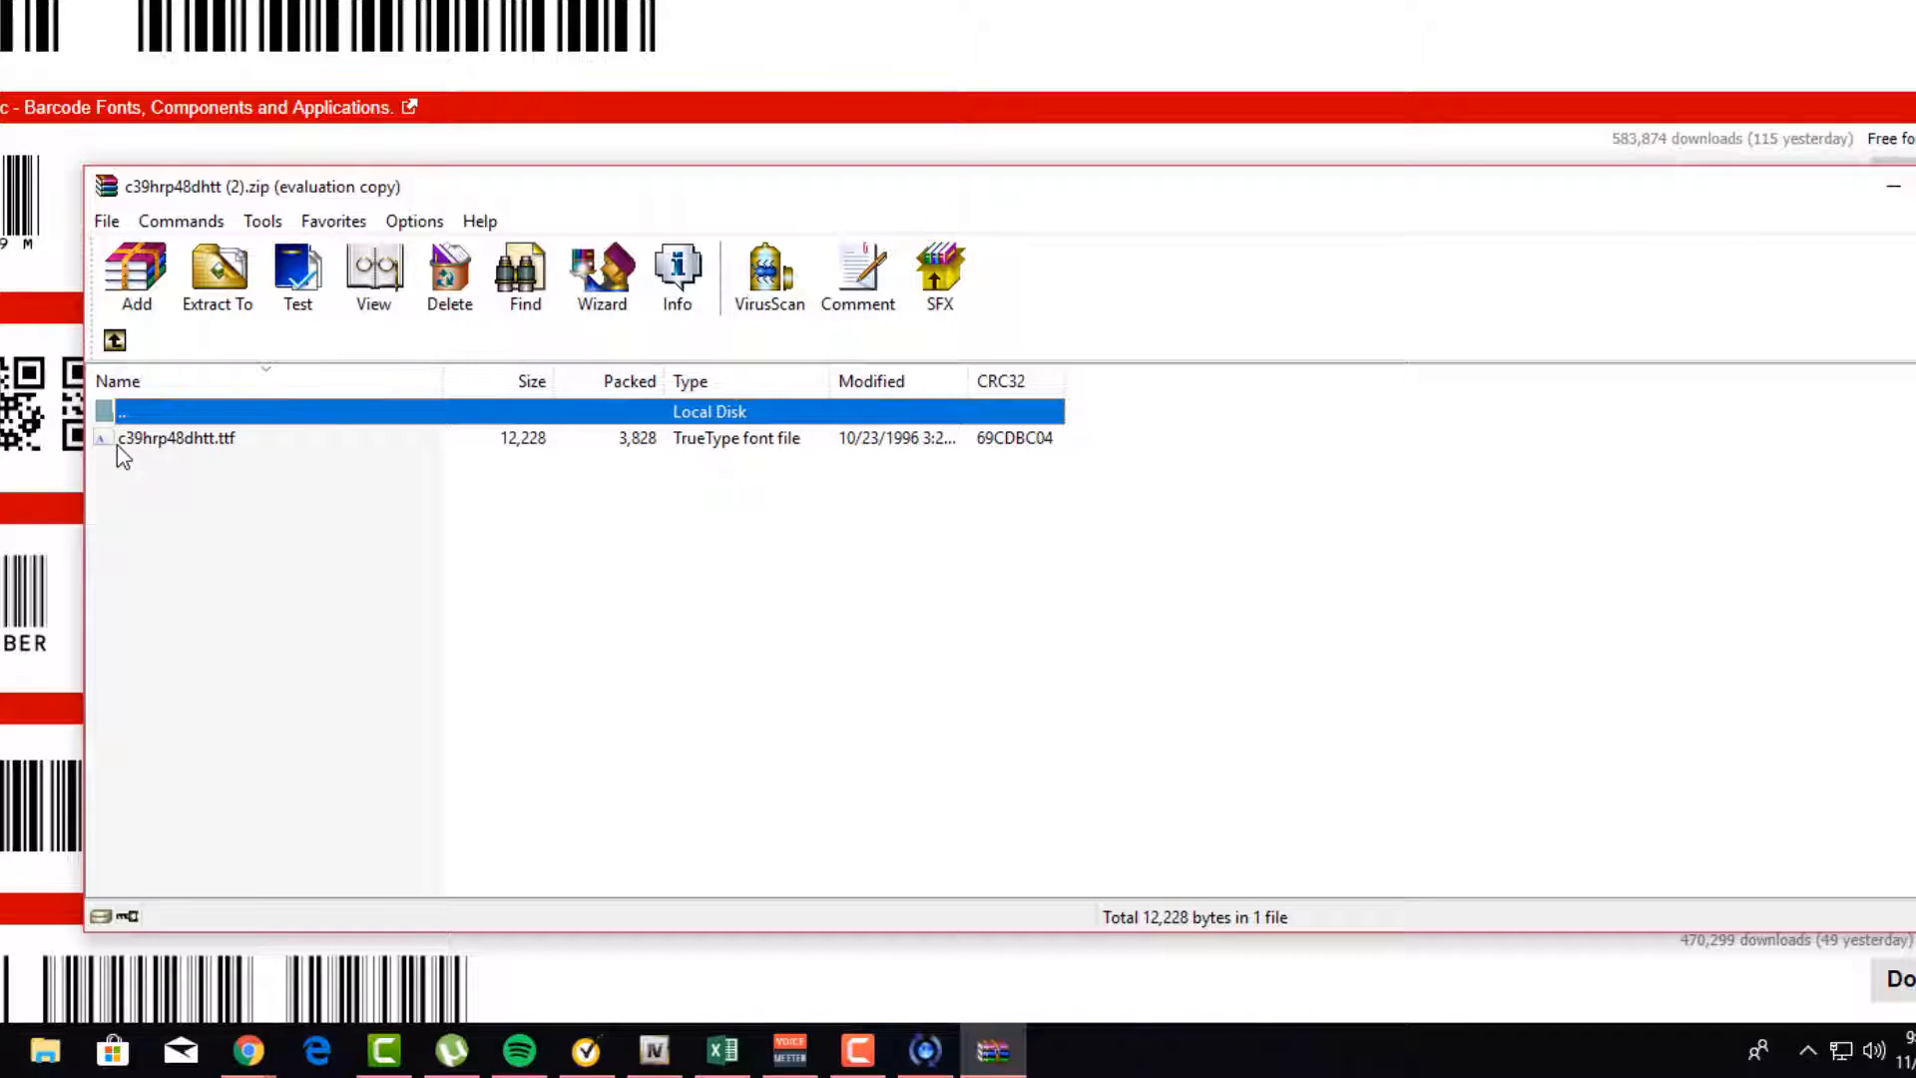
# - Install the font from c39hrp48dhtt.ttf, replacing the existing copy, and close the font preview and the archive
pyautogui.doubleClick(146, 439)
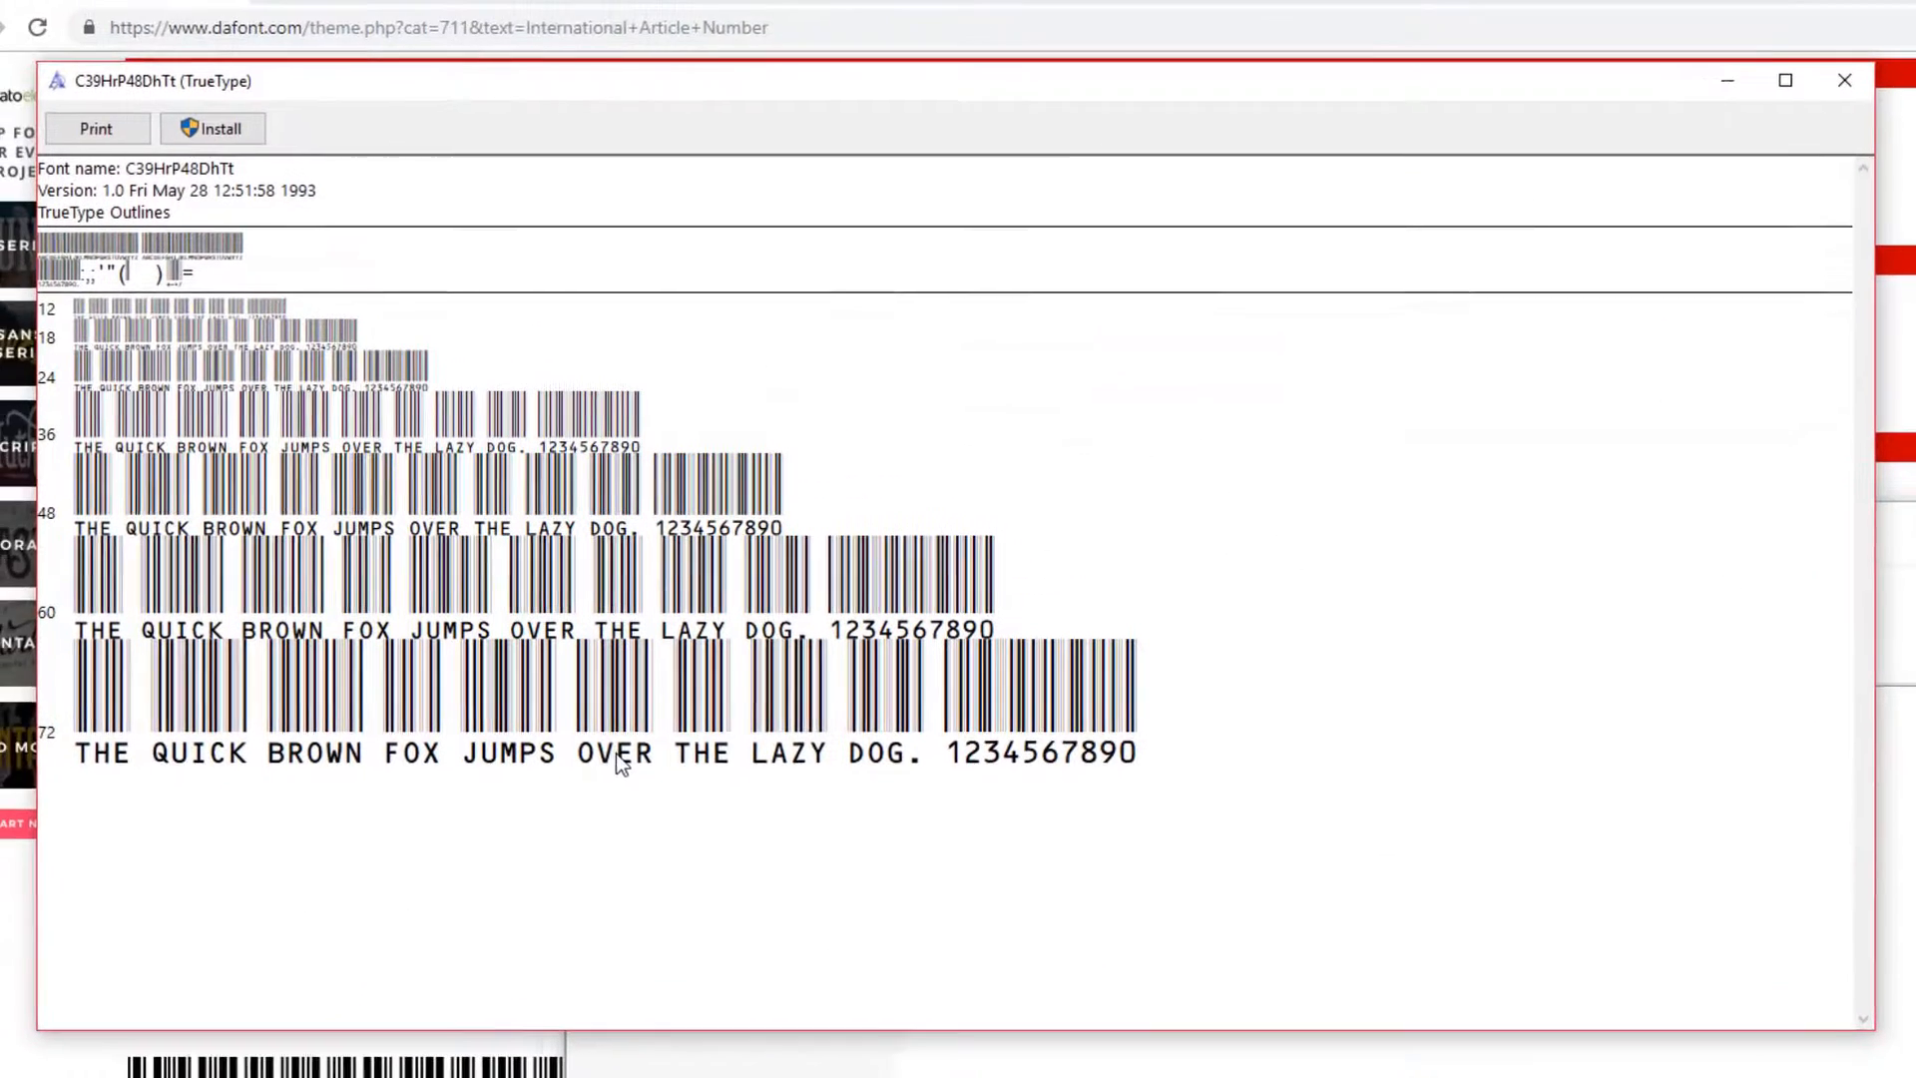
pyautogui.click(215, 128)
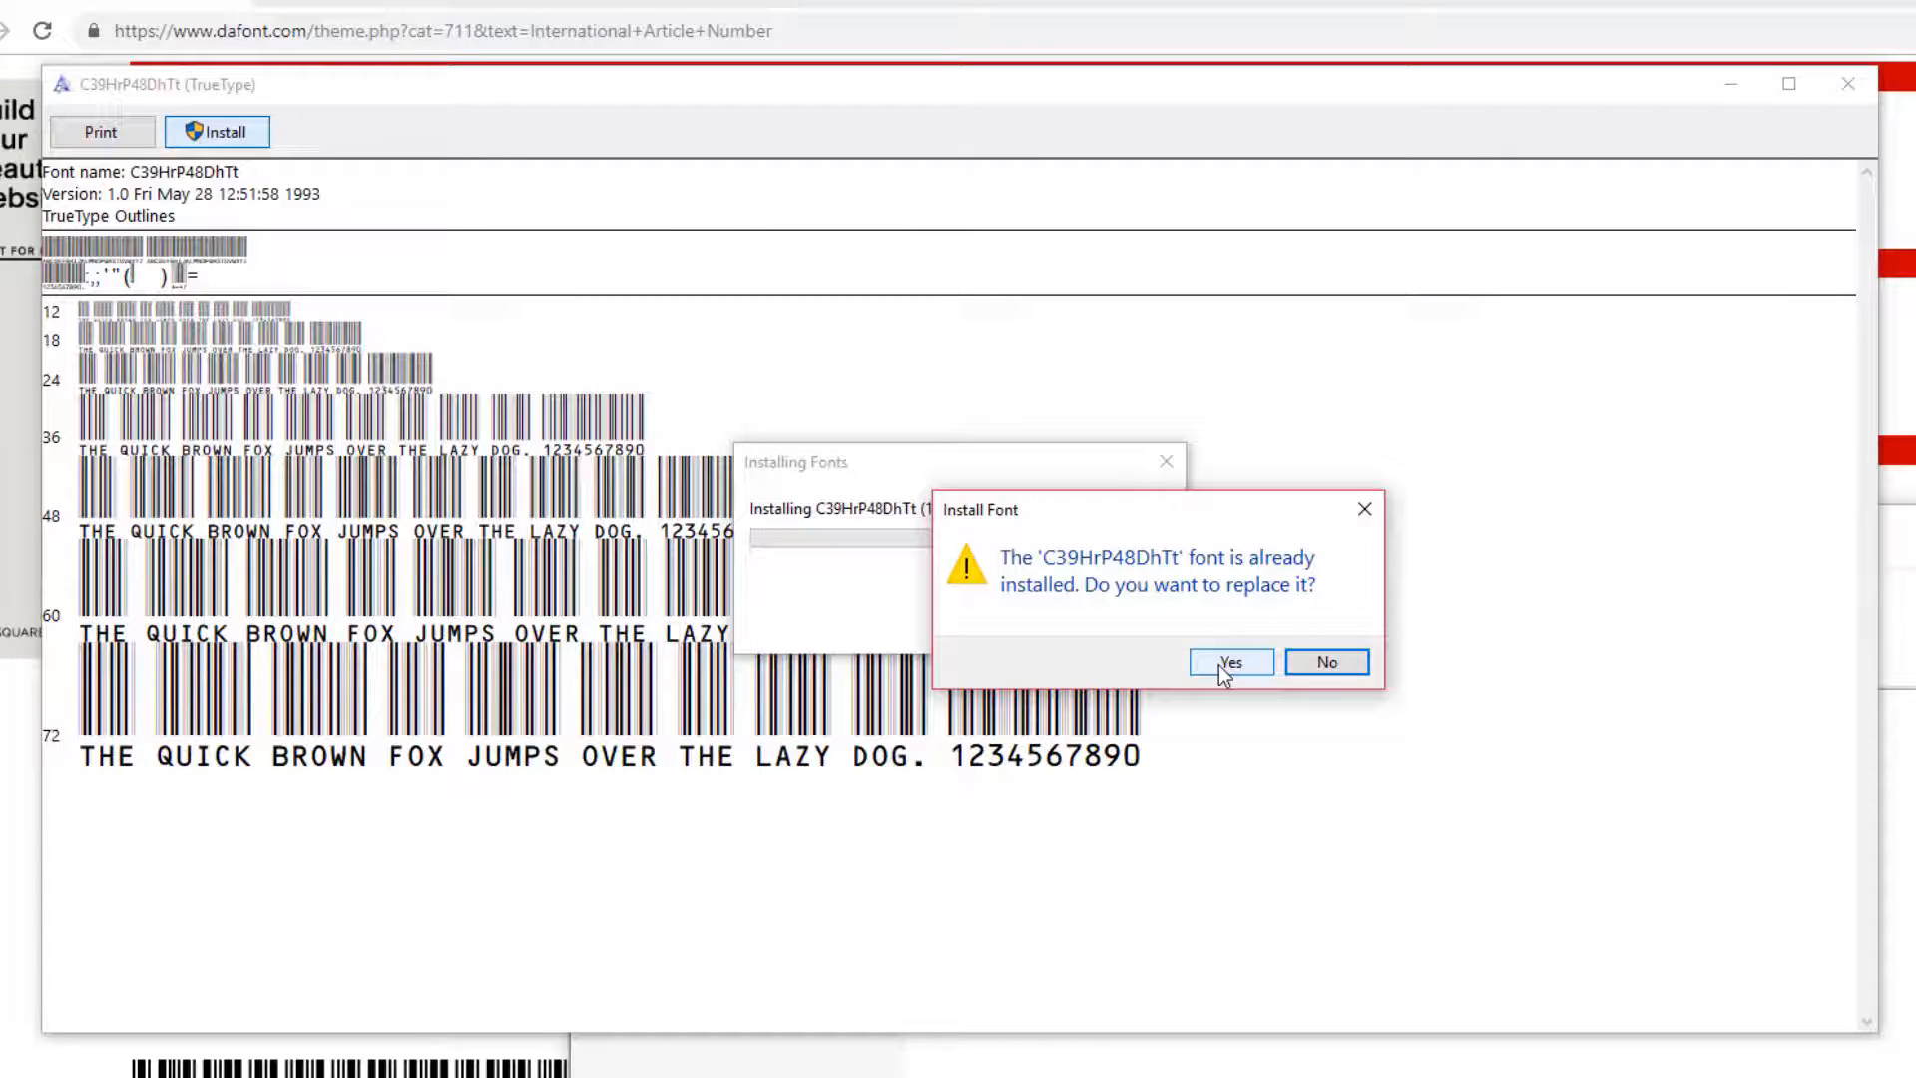
pyautogui.click(1220, 665)
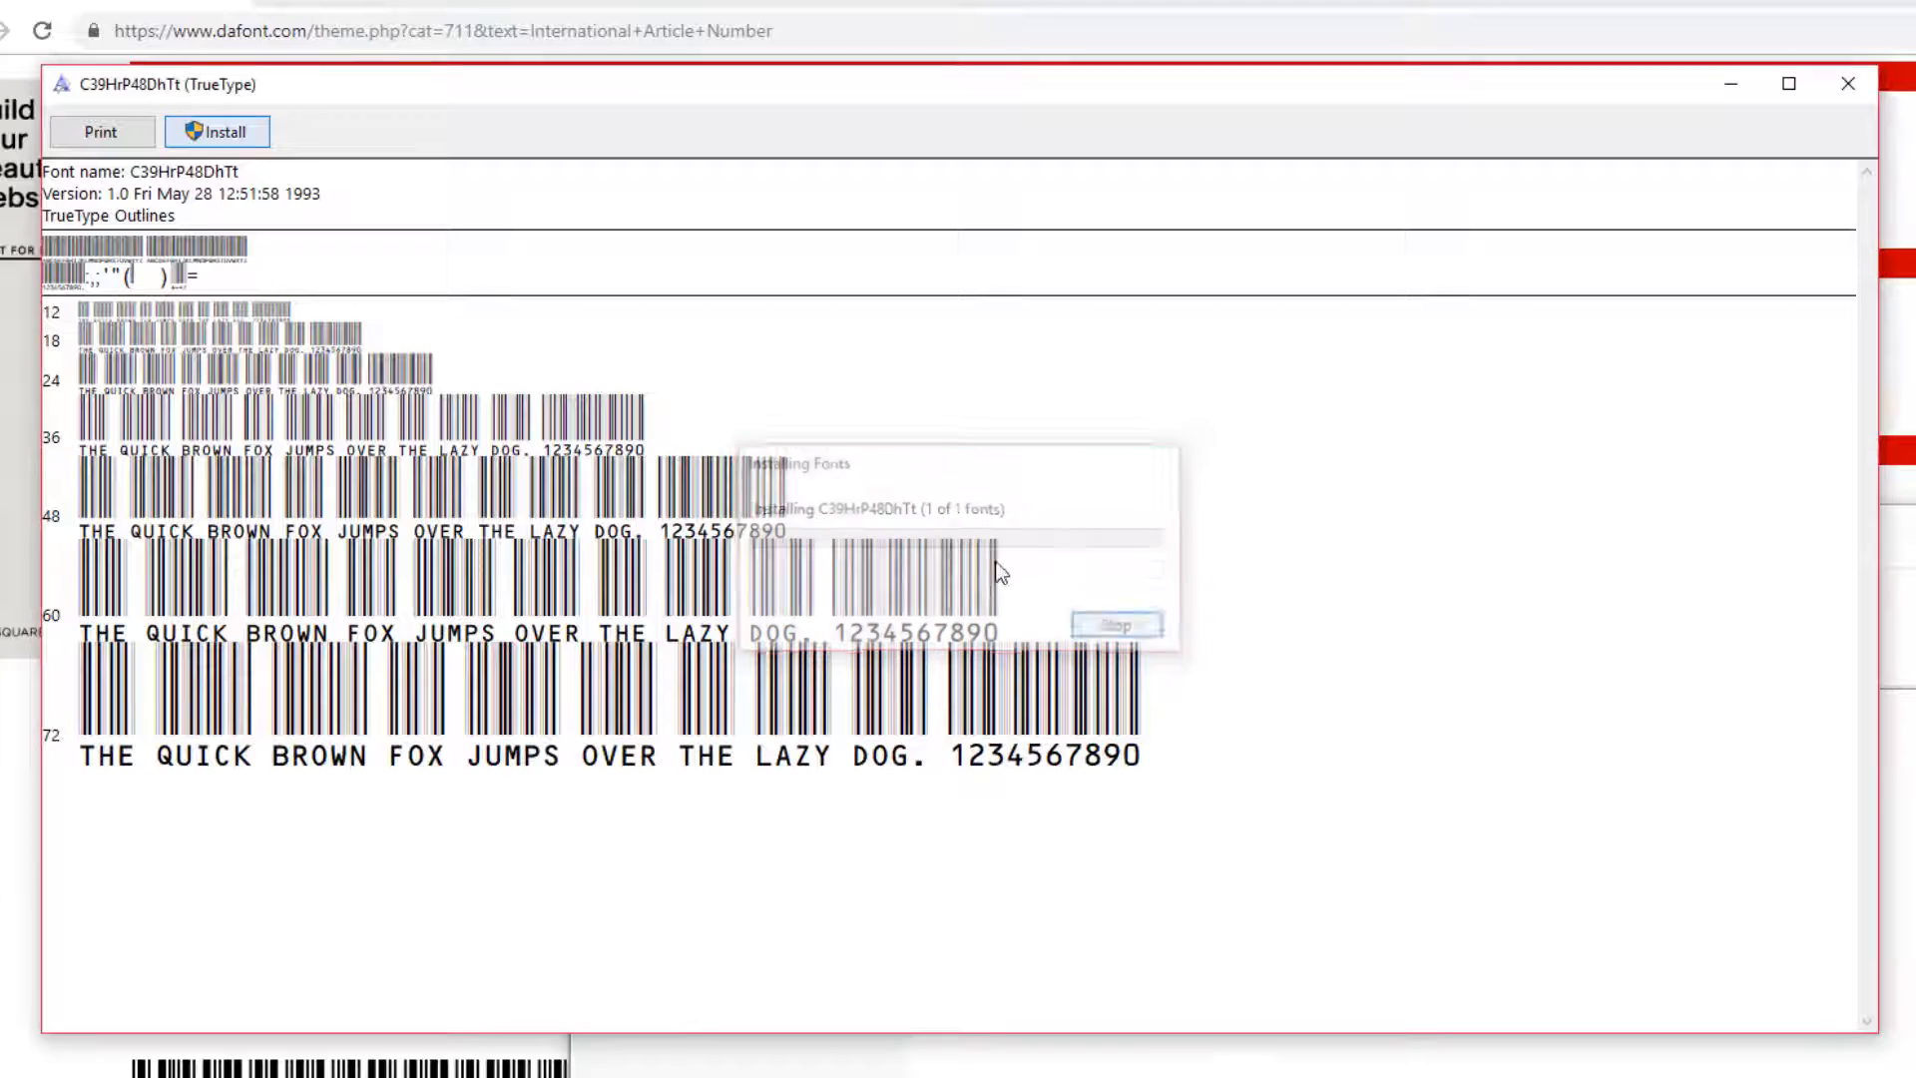
pyautogui.click(1851, 83)
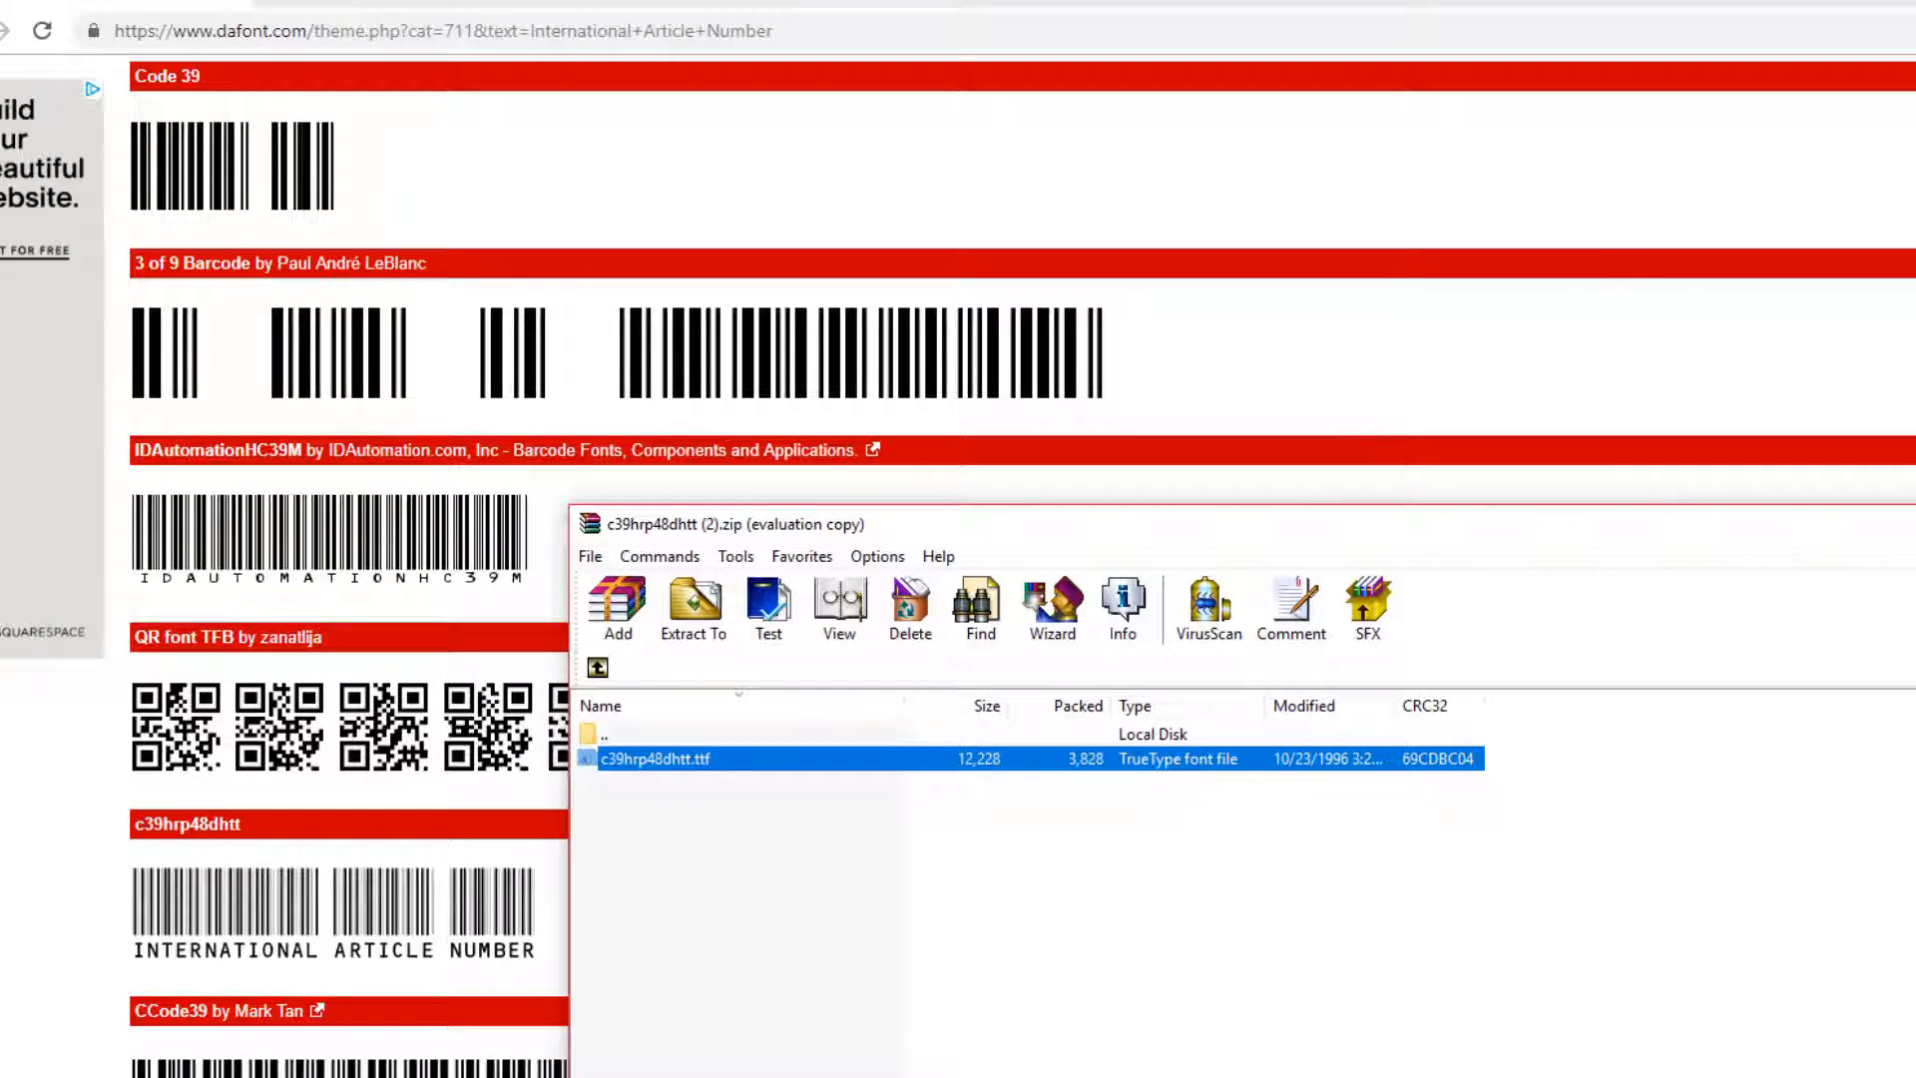
pyautogui.click(1911, 524)
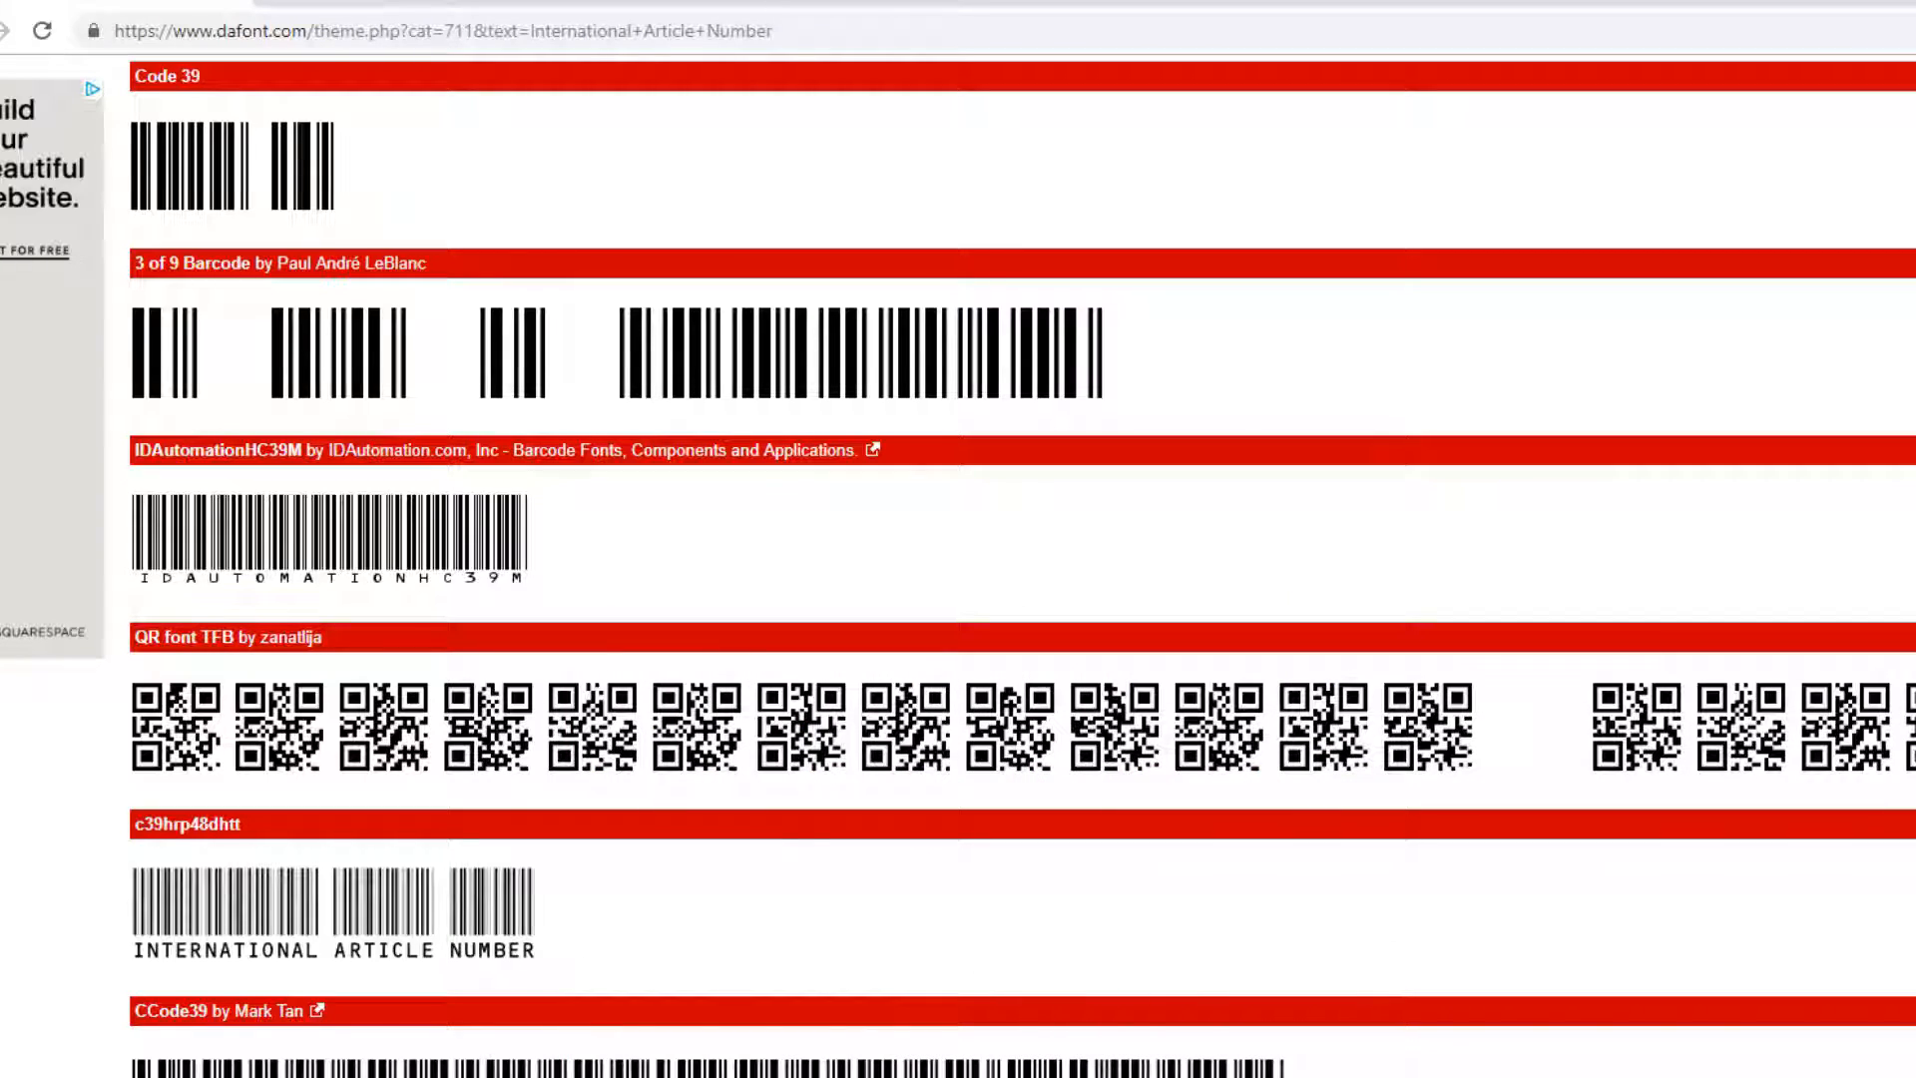
# - Switch to Excel and widen columns A, B and C of the empty Sheet2
pyautogui.hotkey('alt', 'Tab')
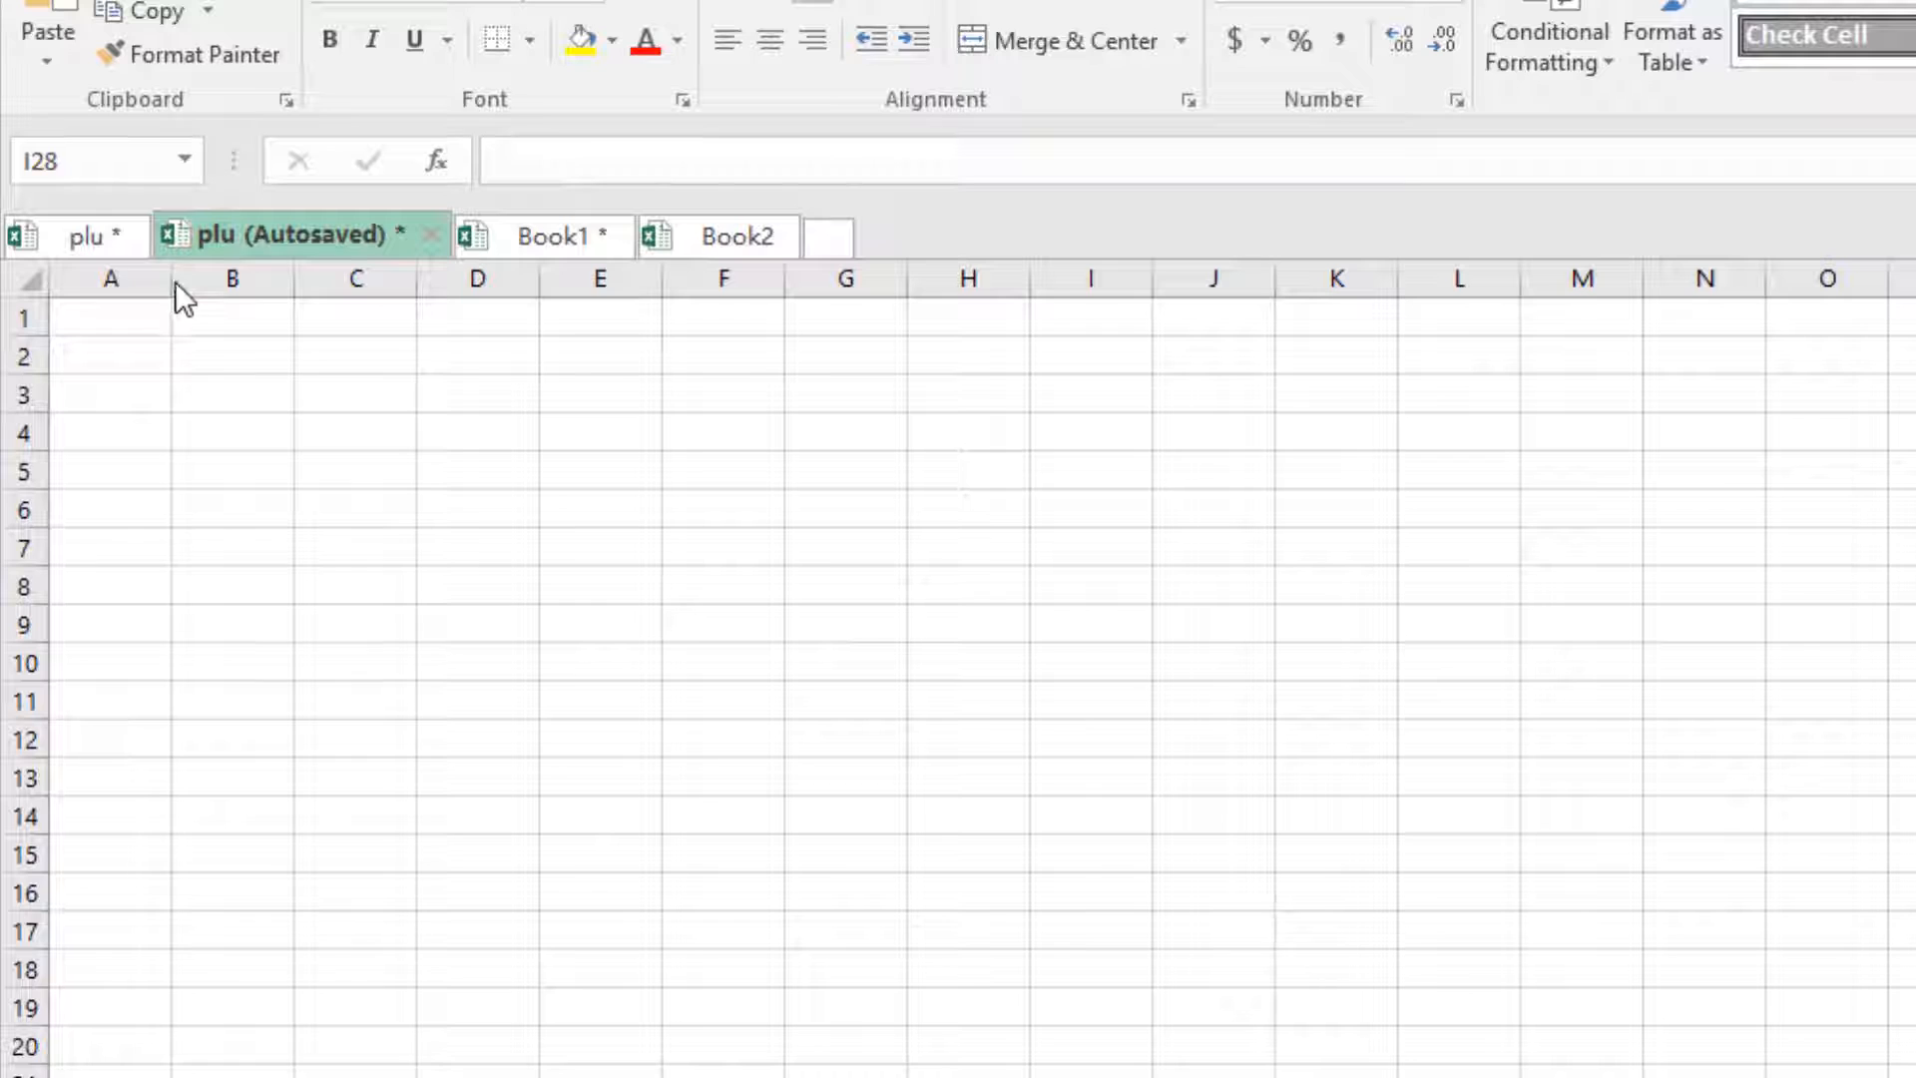
pyautogui.moveTo(171, 281); pyautogui.dragTo(325, 299)
pyautogui.click(120, 329)
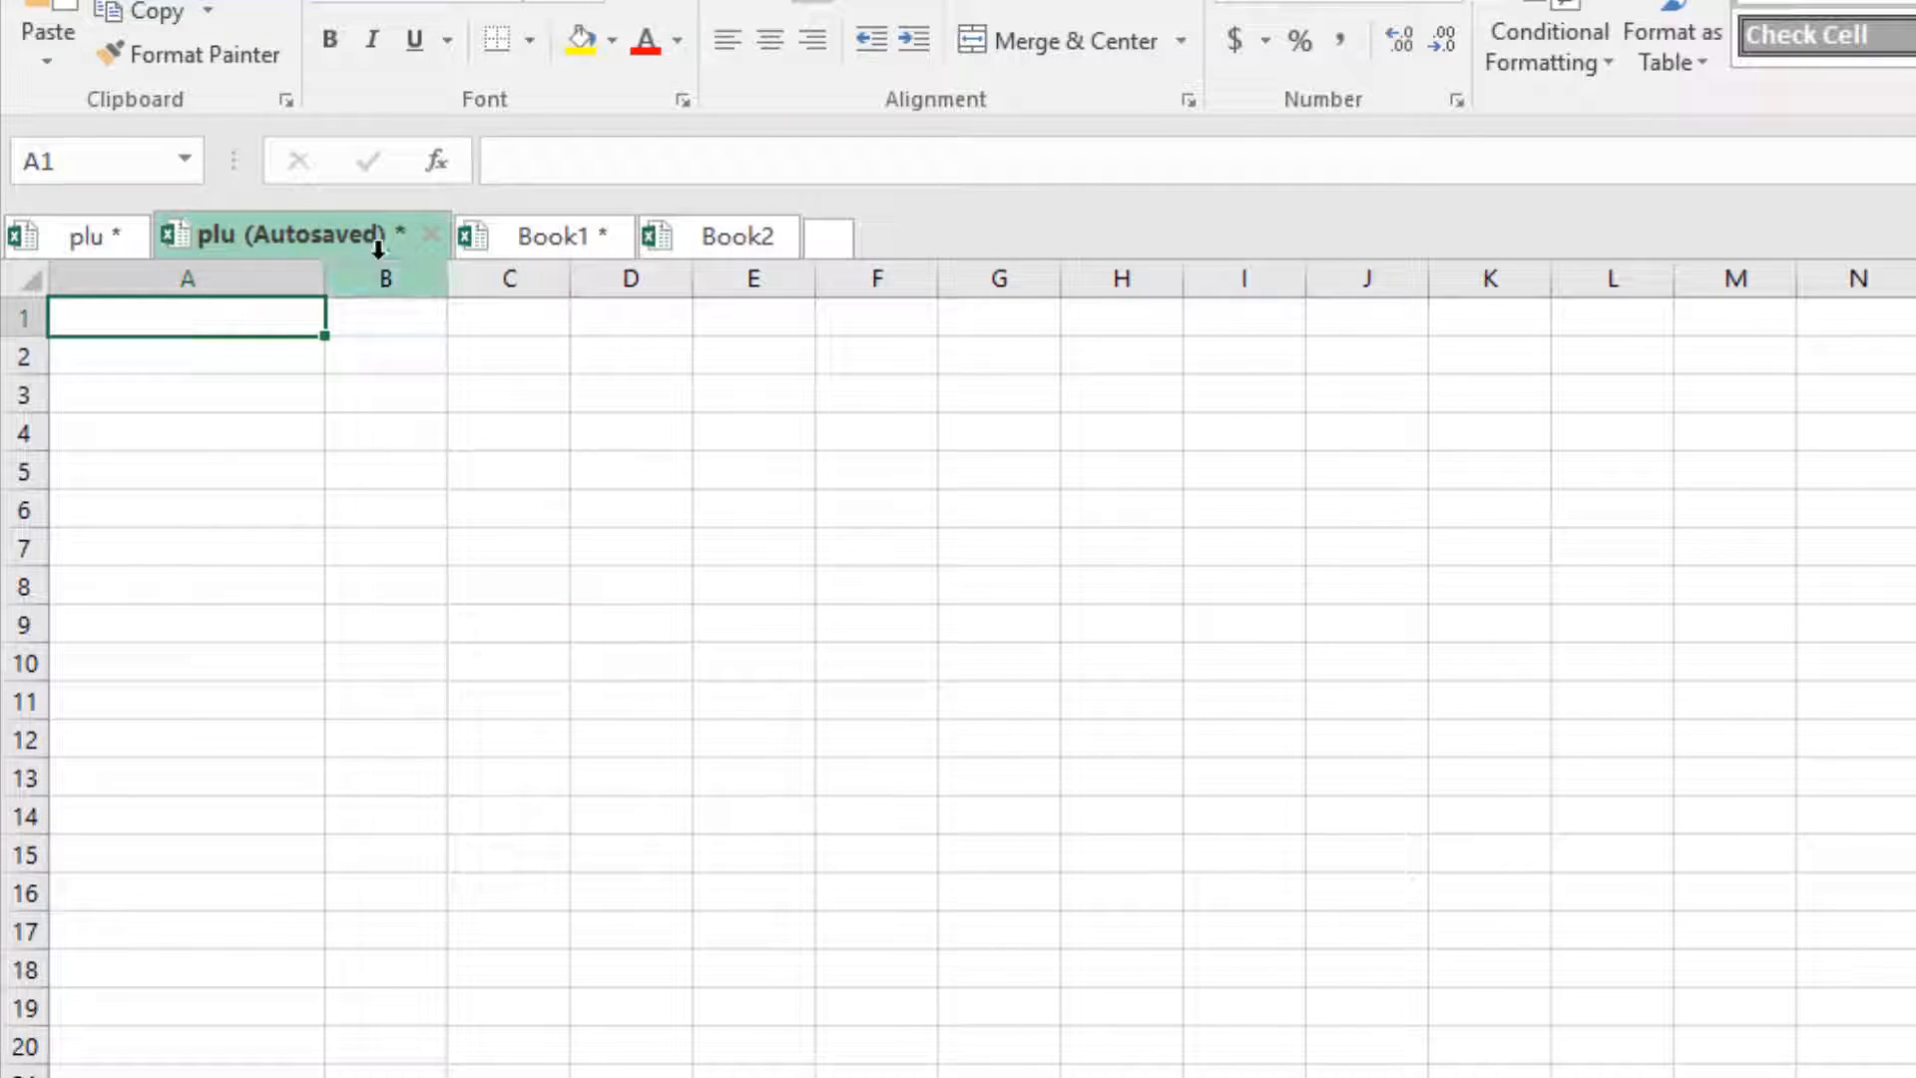
pyautogui.moveTo(447, 281); pyautogui.dragTo(617, 280)
pyautogui.moveTo(738, 280); pyautogui.dragTo(919, 279)
# - Set the font size of cell C1 to 25
pyautogui.click(770, 318)
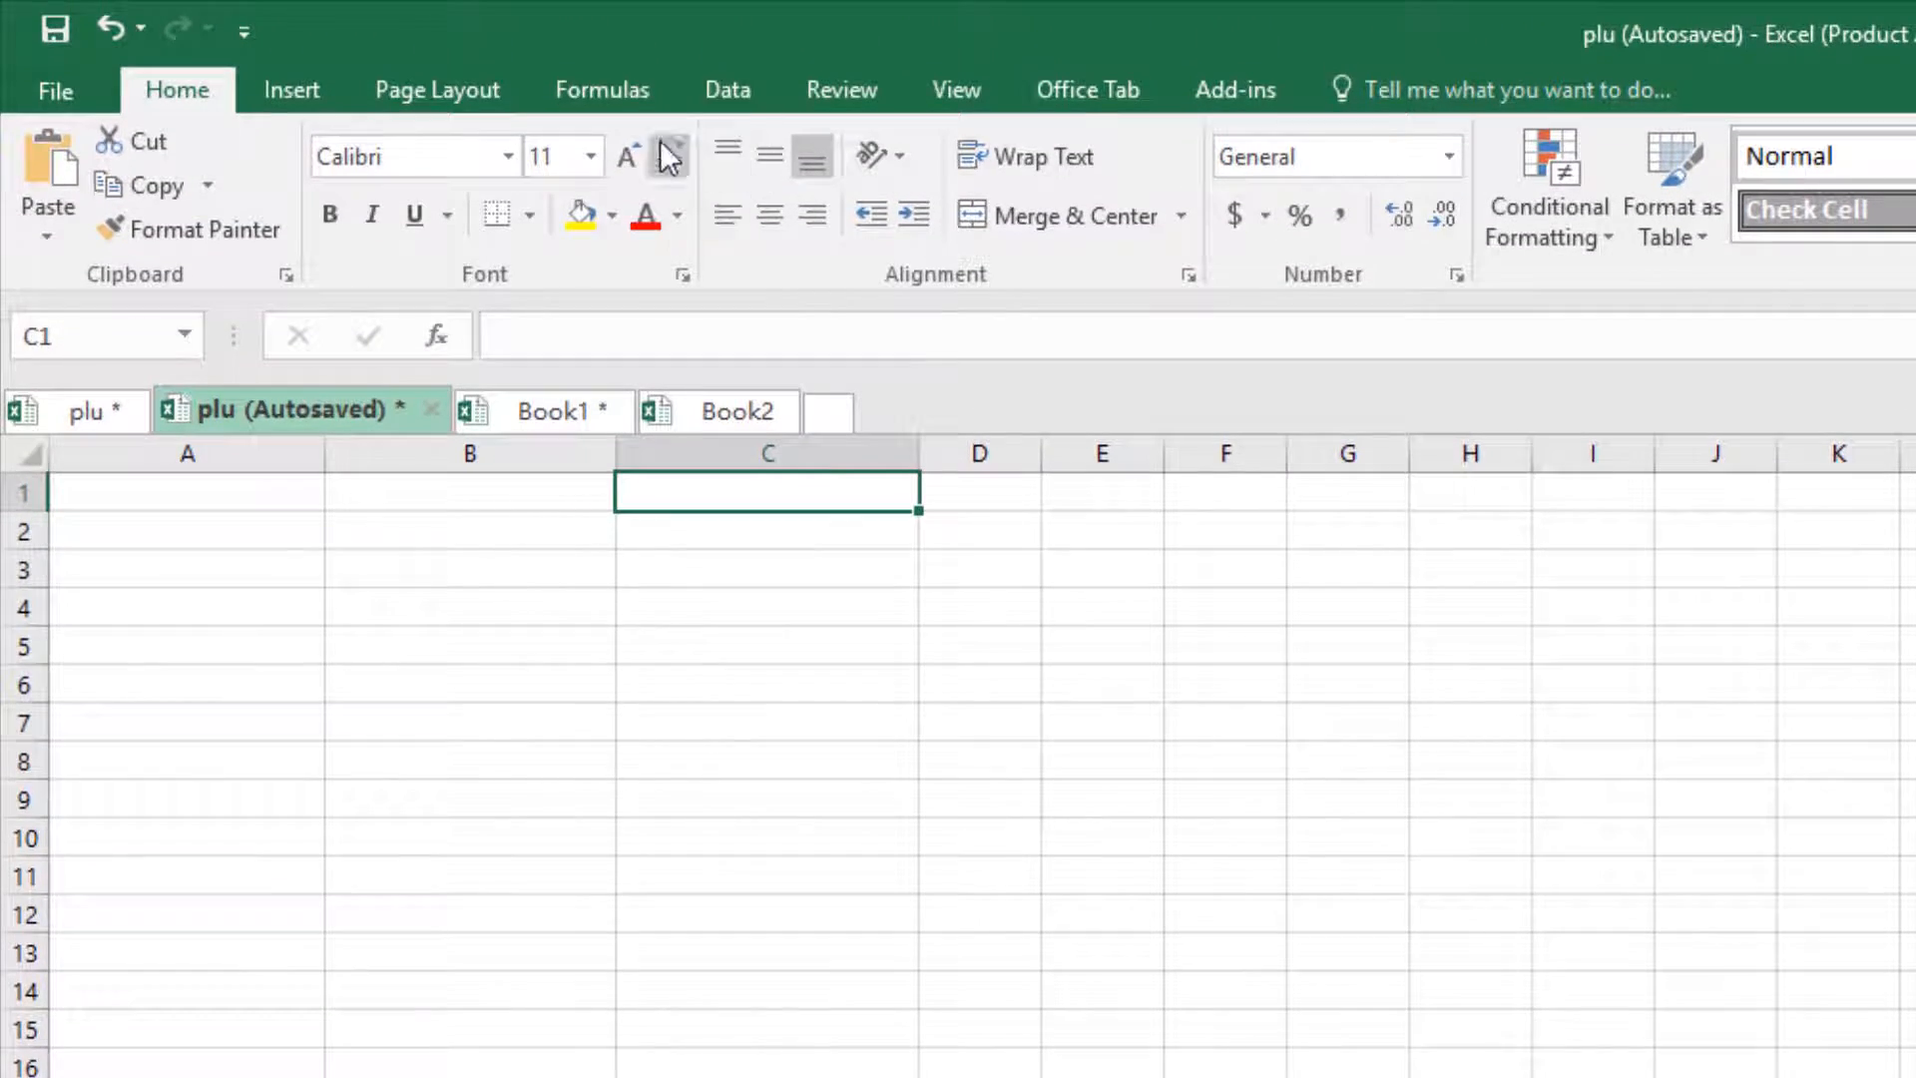
pyautogui.click(594, 158)
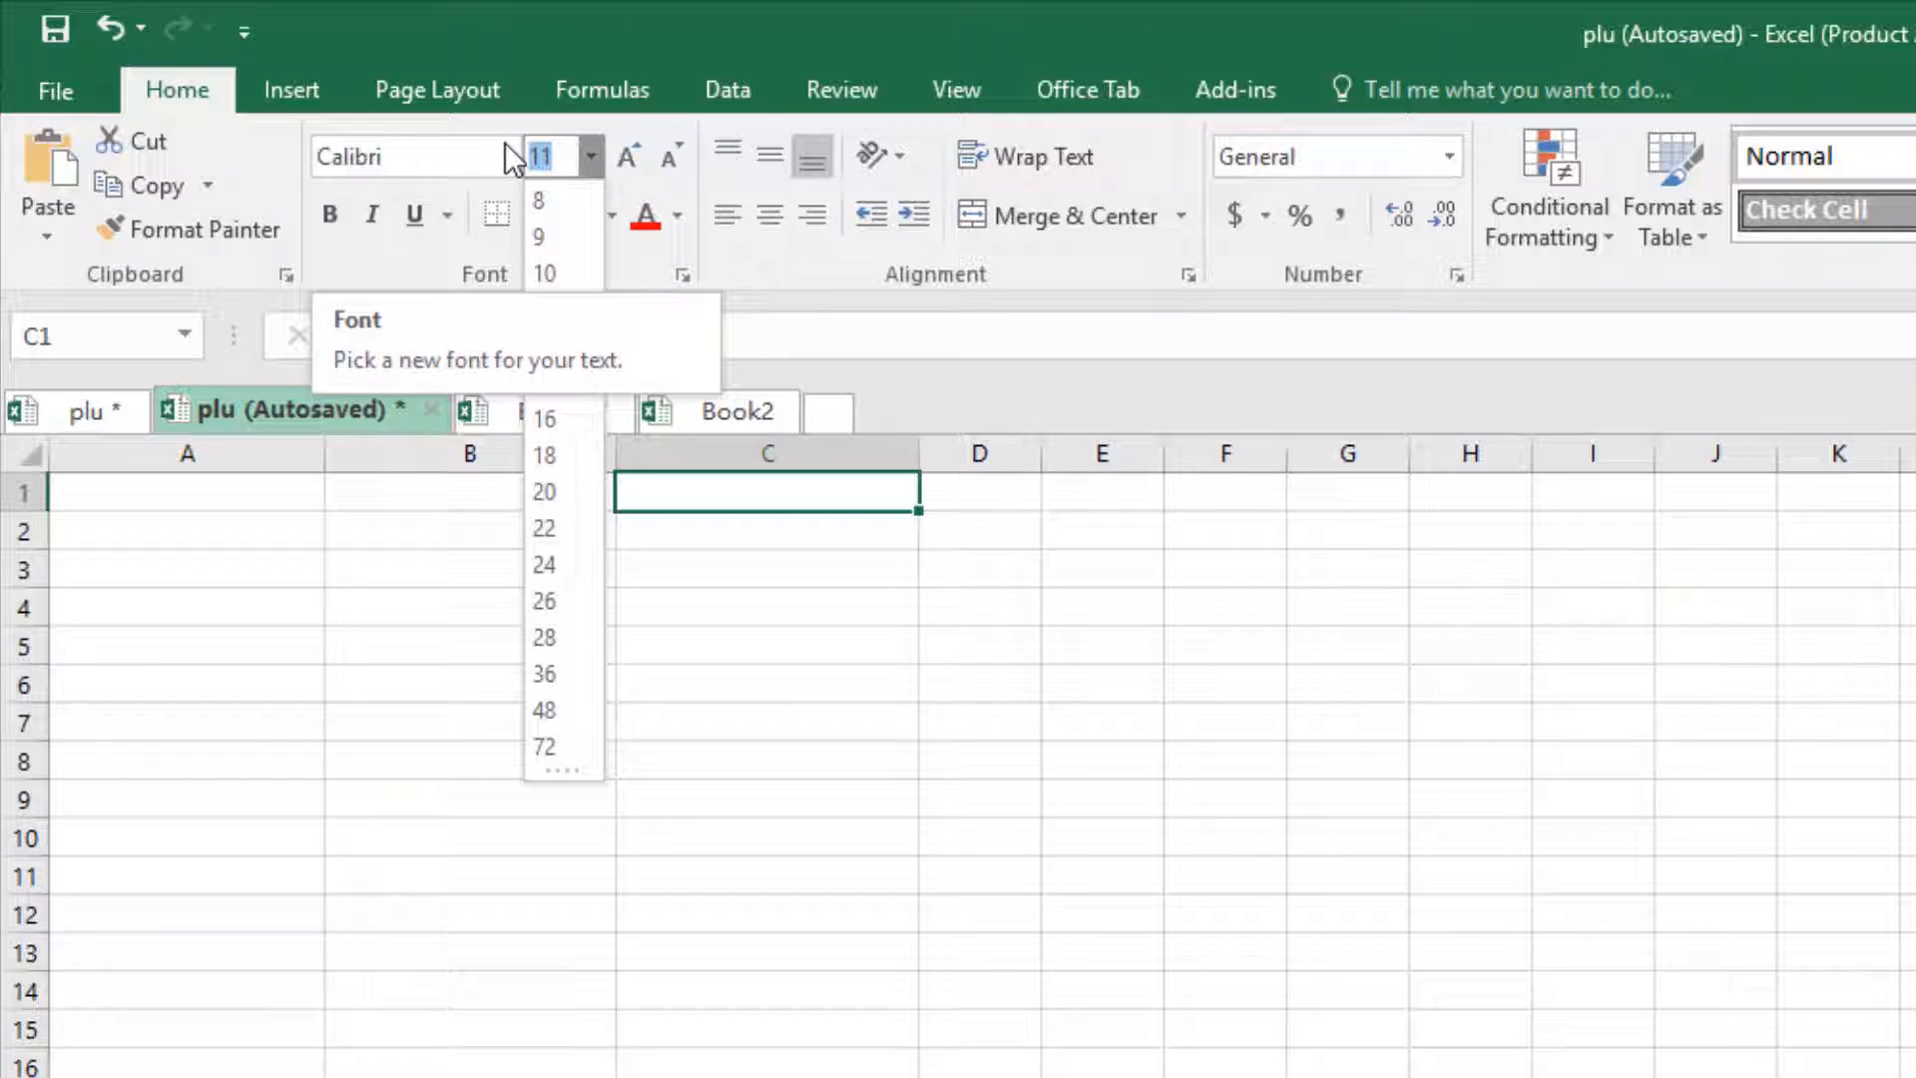
pyautogui.write('25')
pyautogui.press('Return')
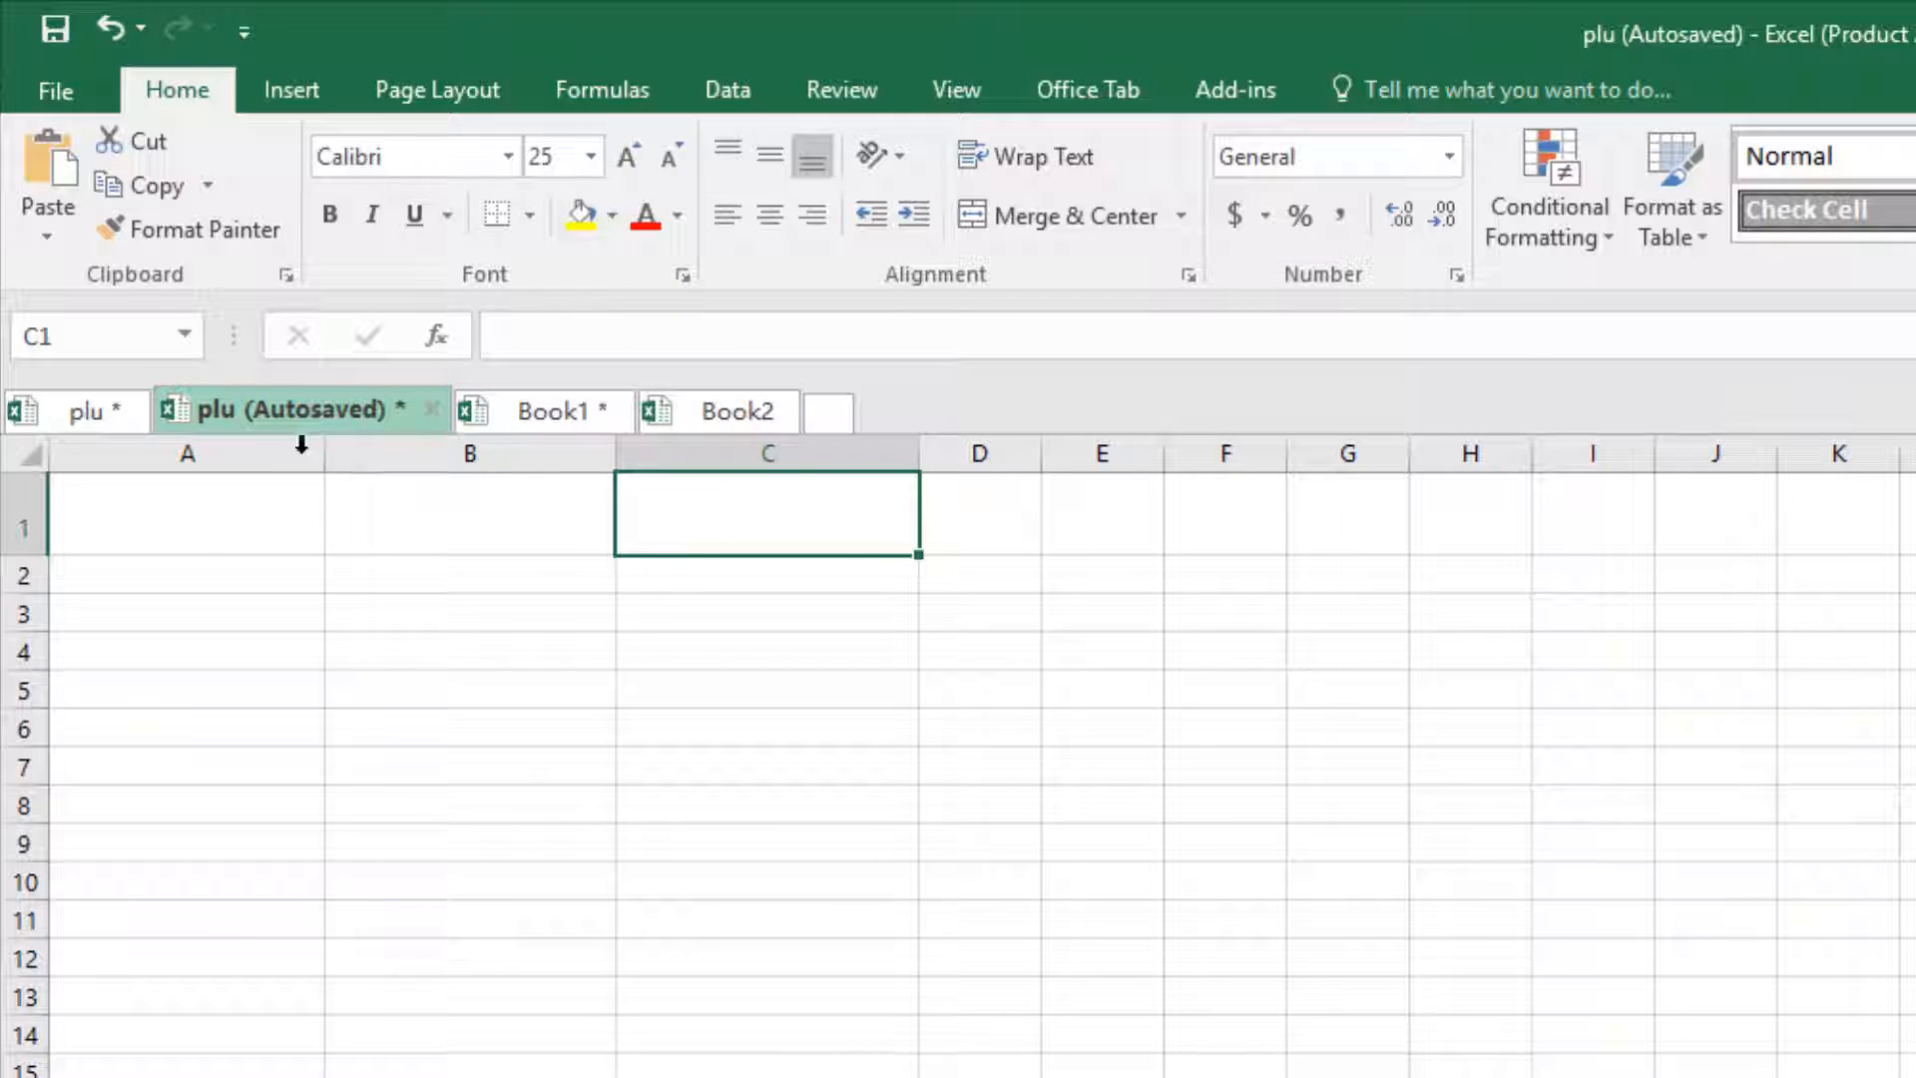
# - Apply the barcode font C39HrP24DhTt to cell C1
pyautogui.click(194, 548)
pyautogui.click(751, 547)
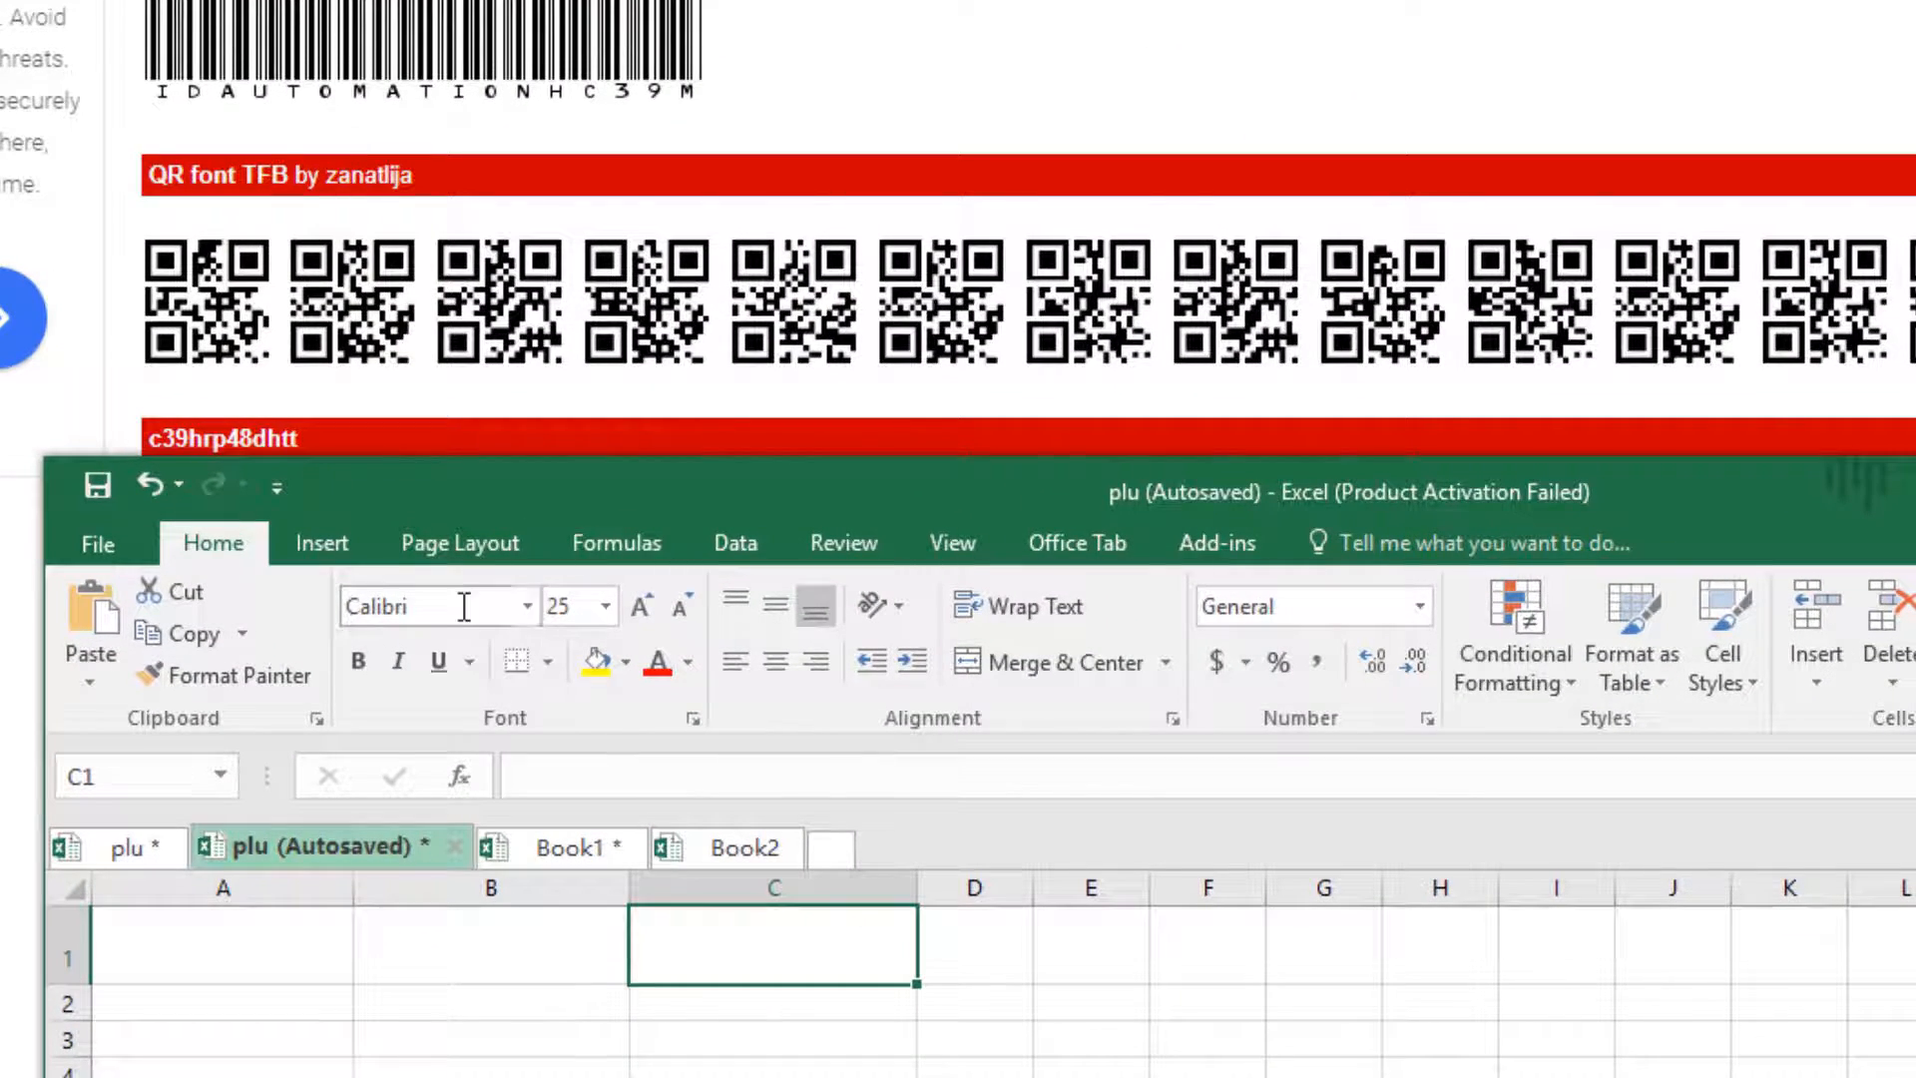
pyautogui.click(464, 607)
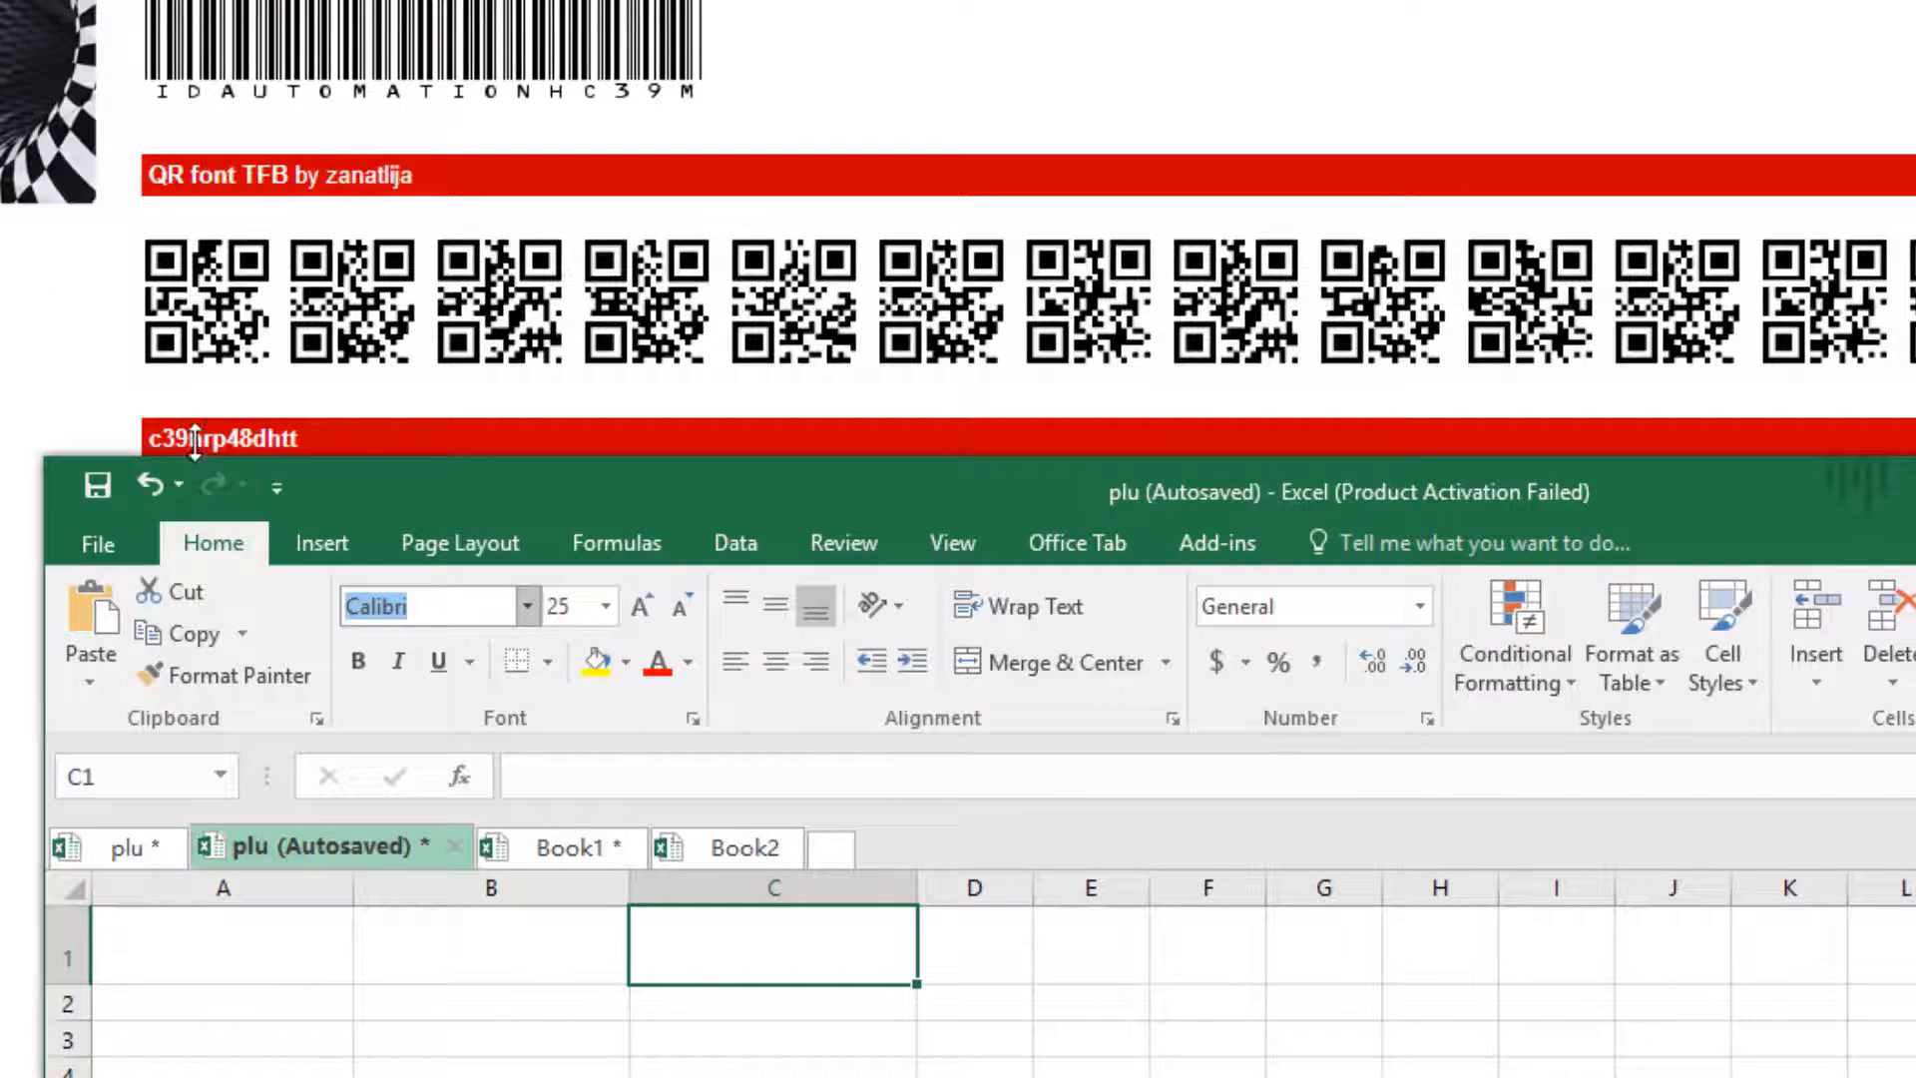
pyautogui.write('C')
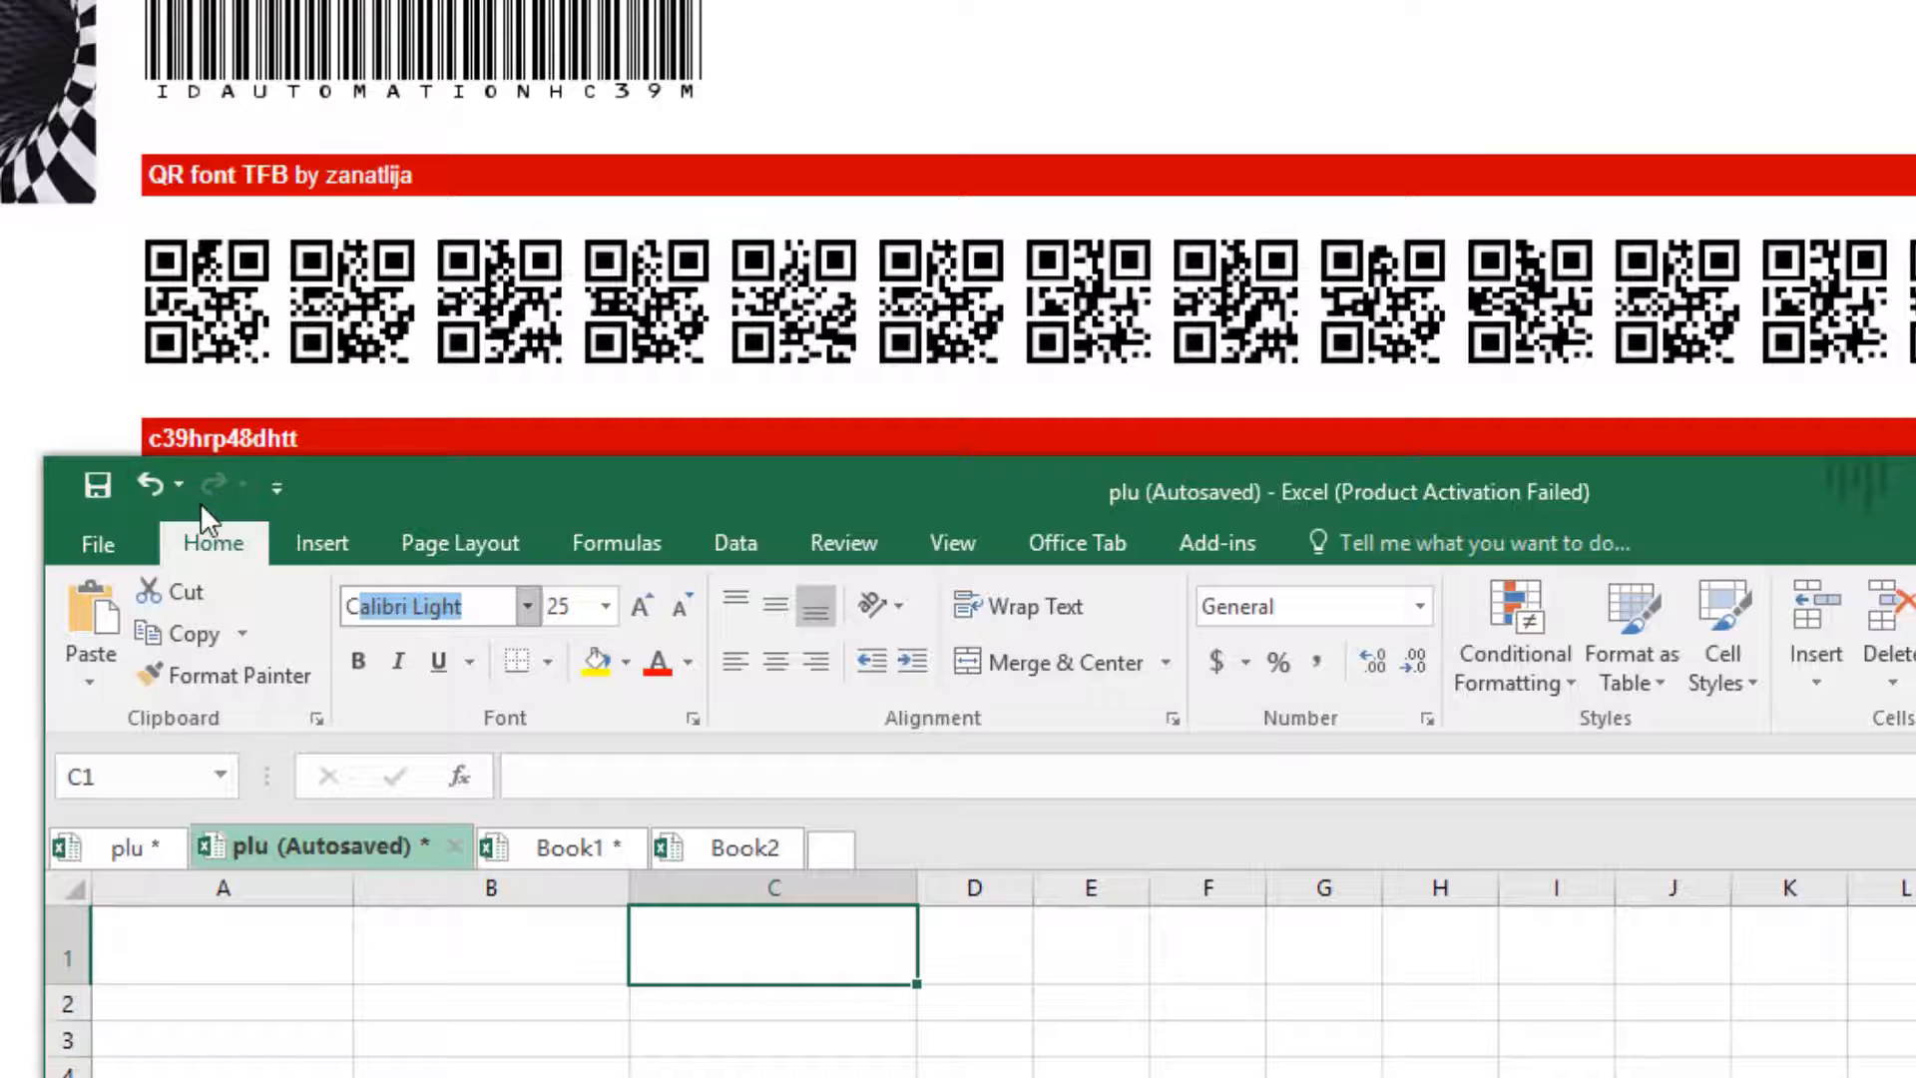
pyautogui.write('3')
pyautogui.press('BackSpace')
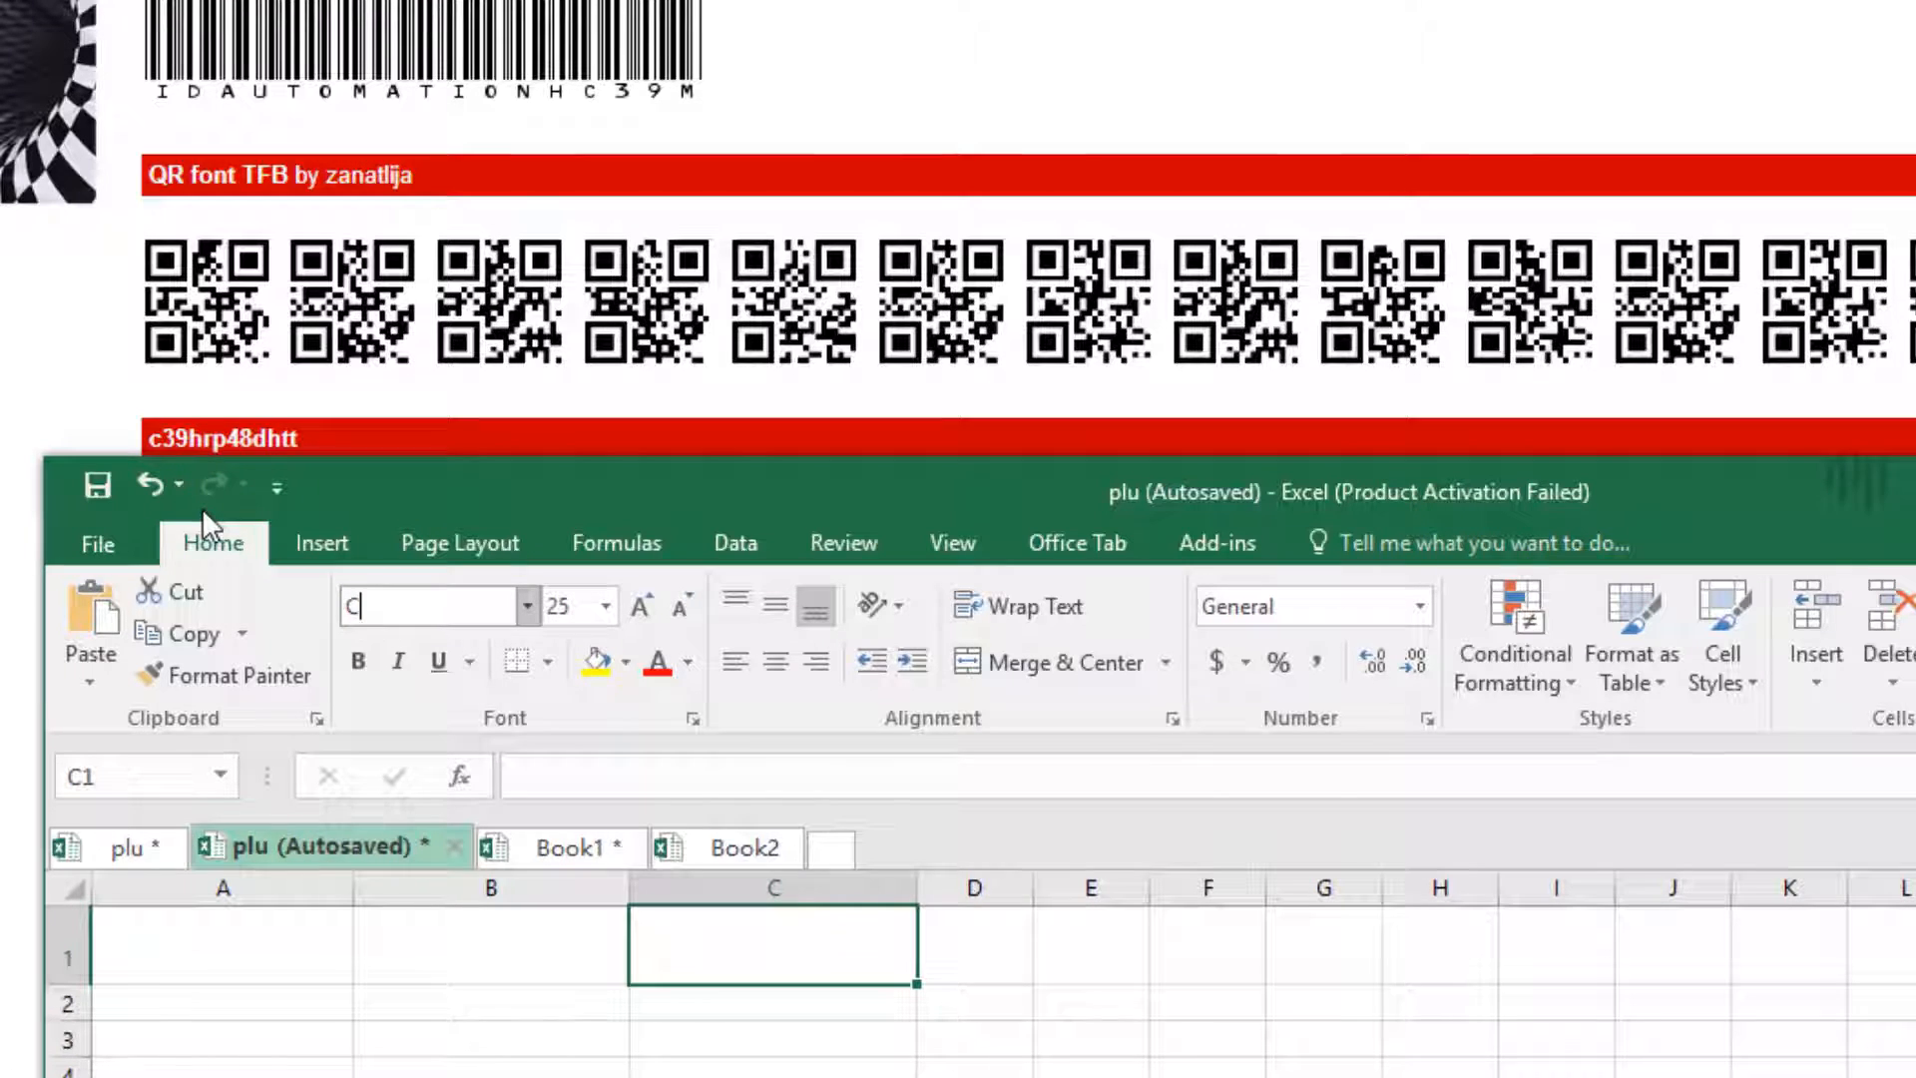
pyautogui.write('39')
pyautogui.press('Return')
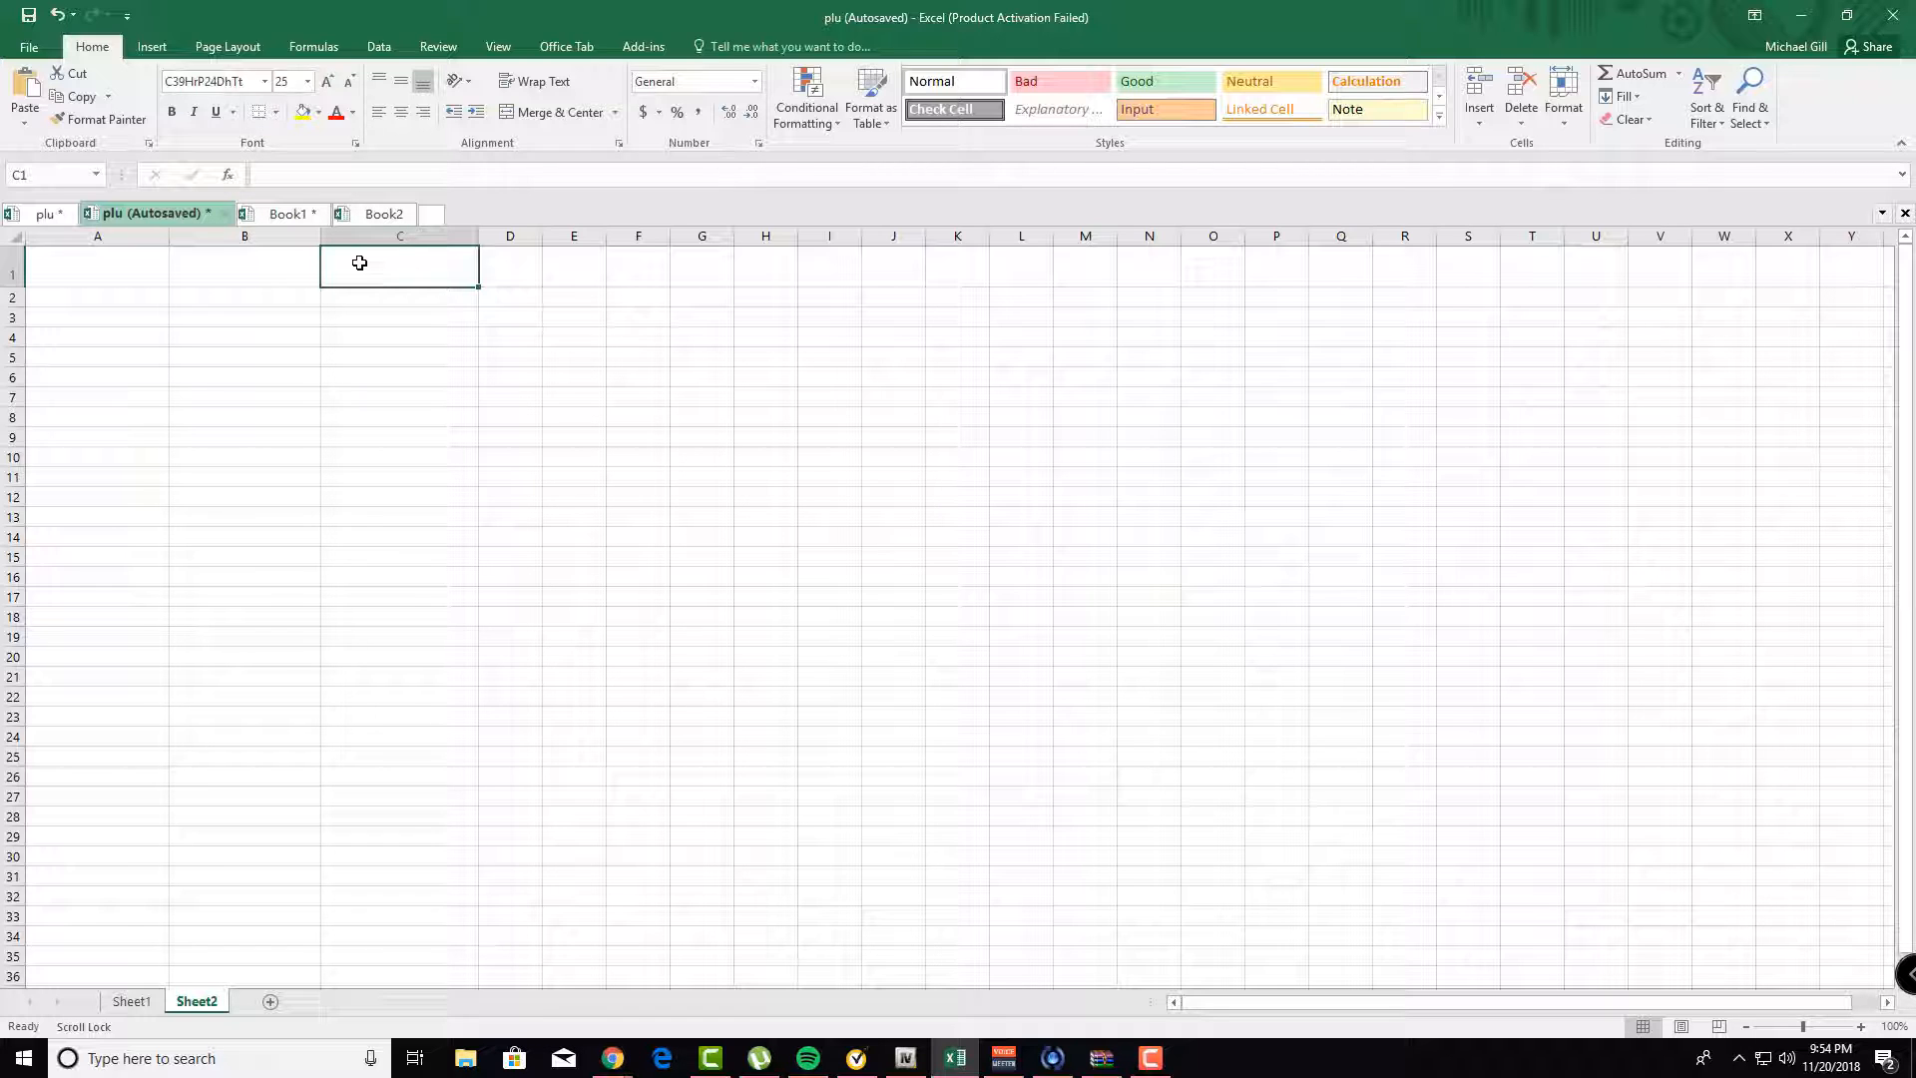
# - Enter the formula =B1 in cell C1 to reference the neighbouring code cell
pyautogui.click(315, 174)
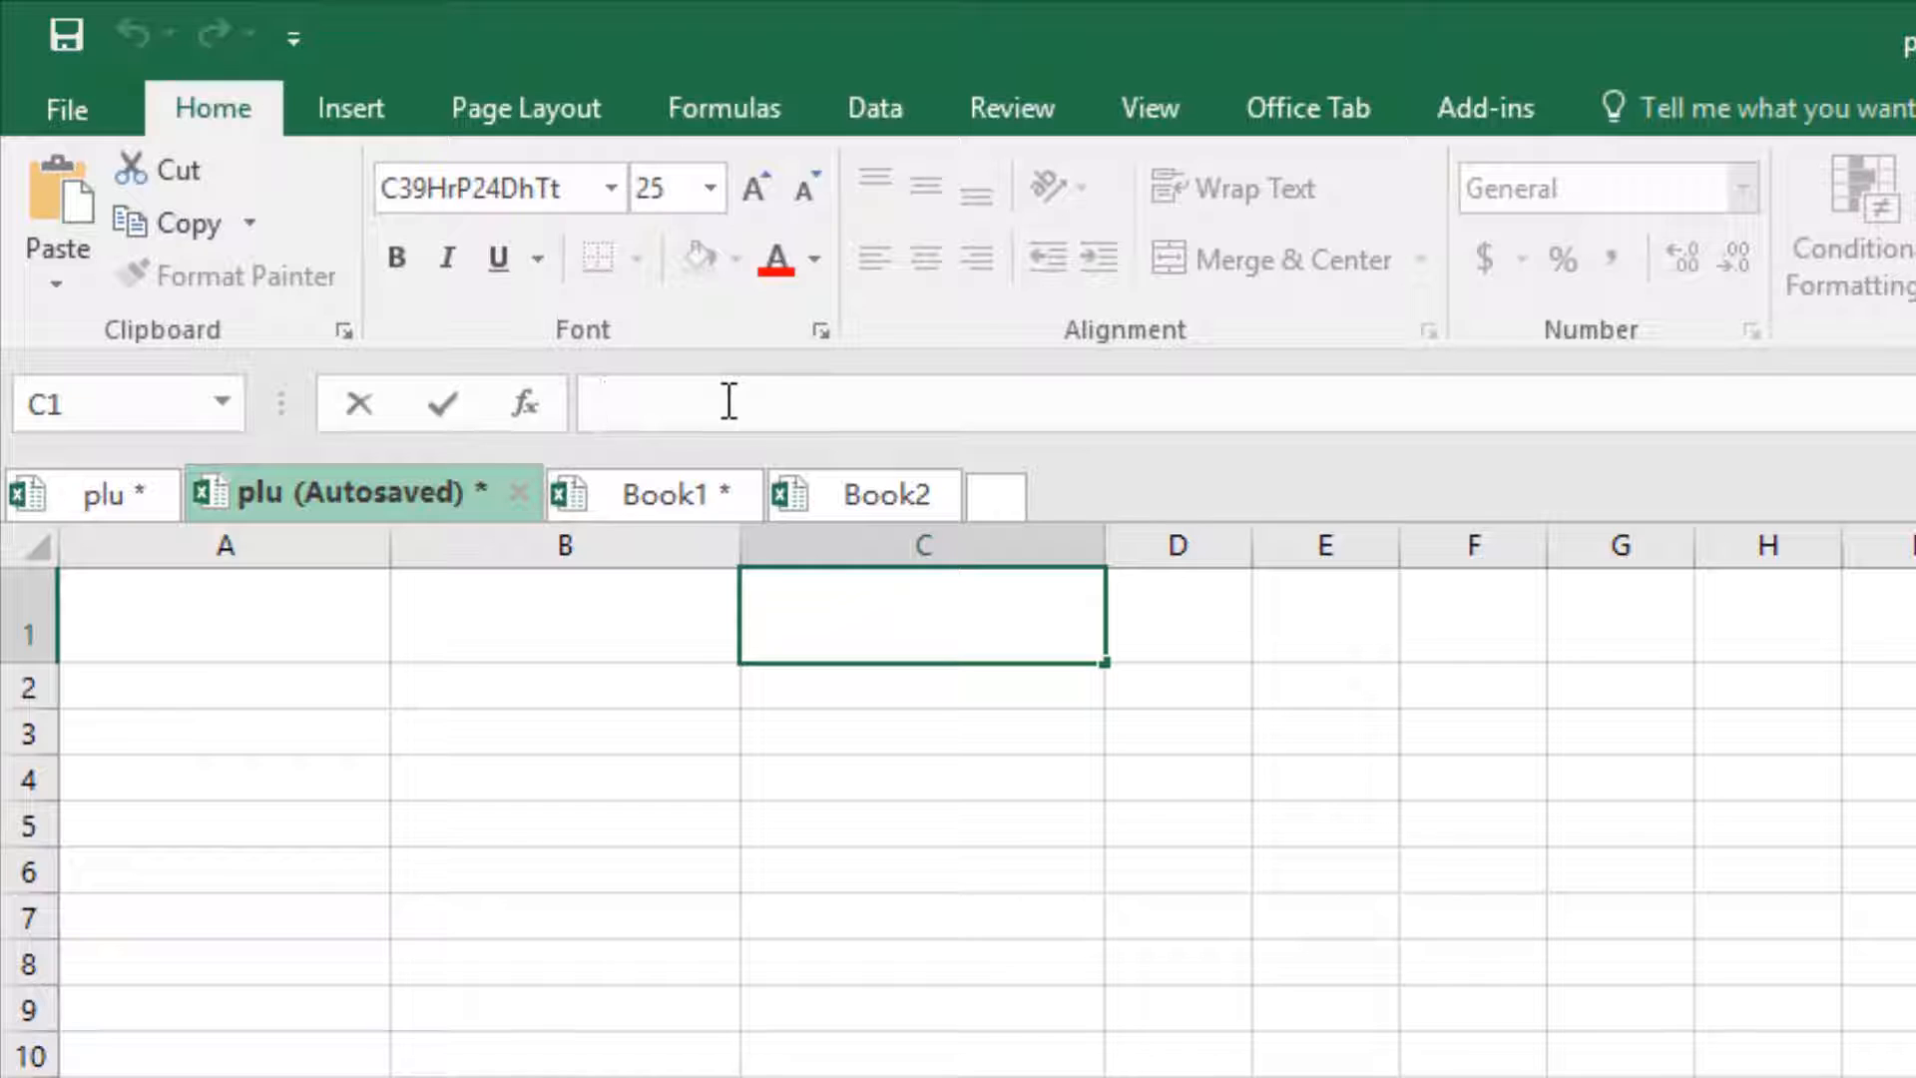
pyautogui.write('=')
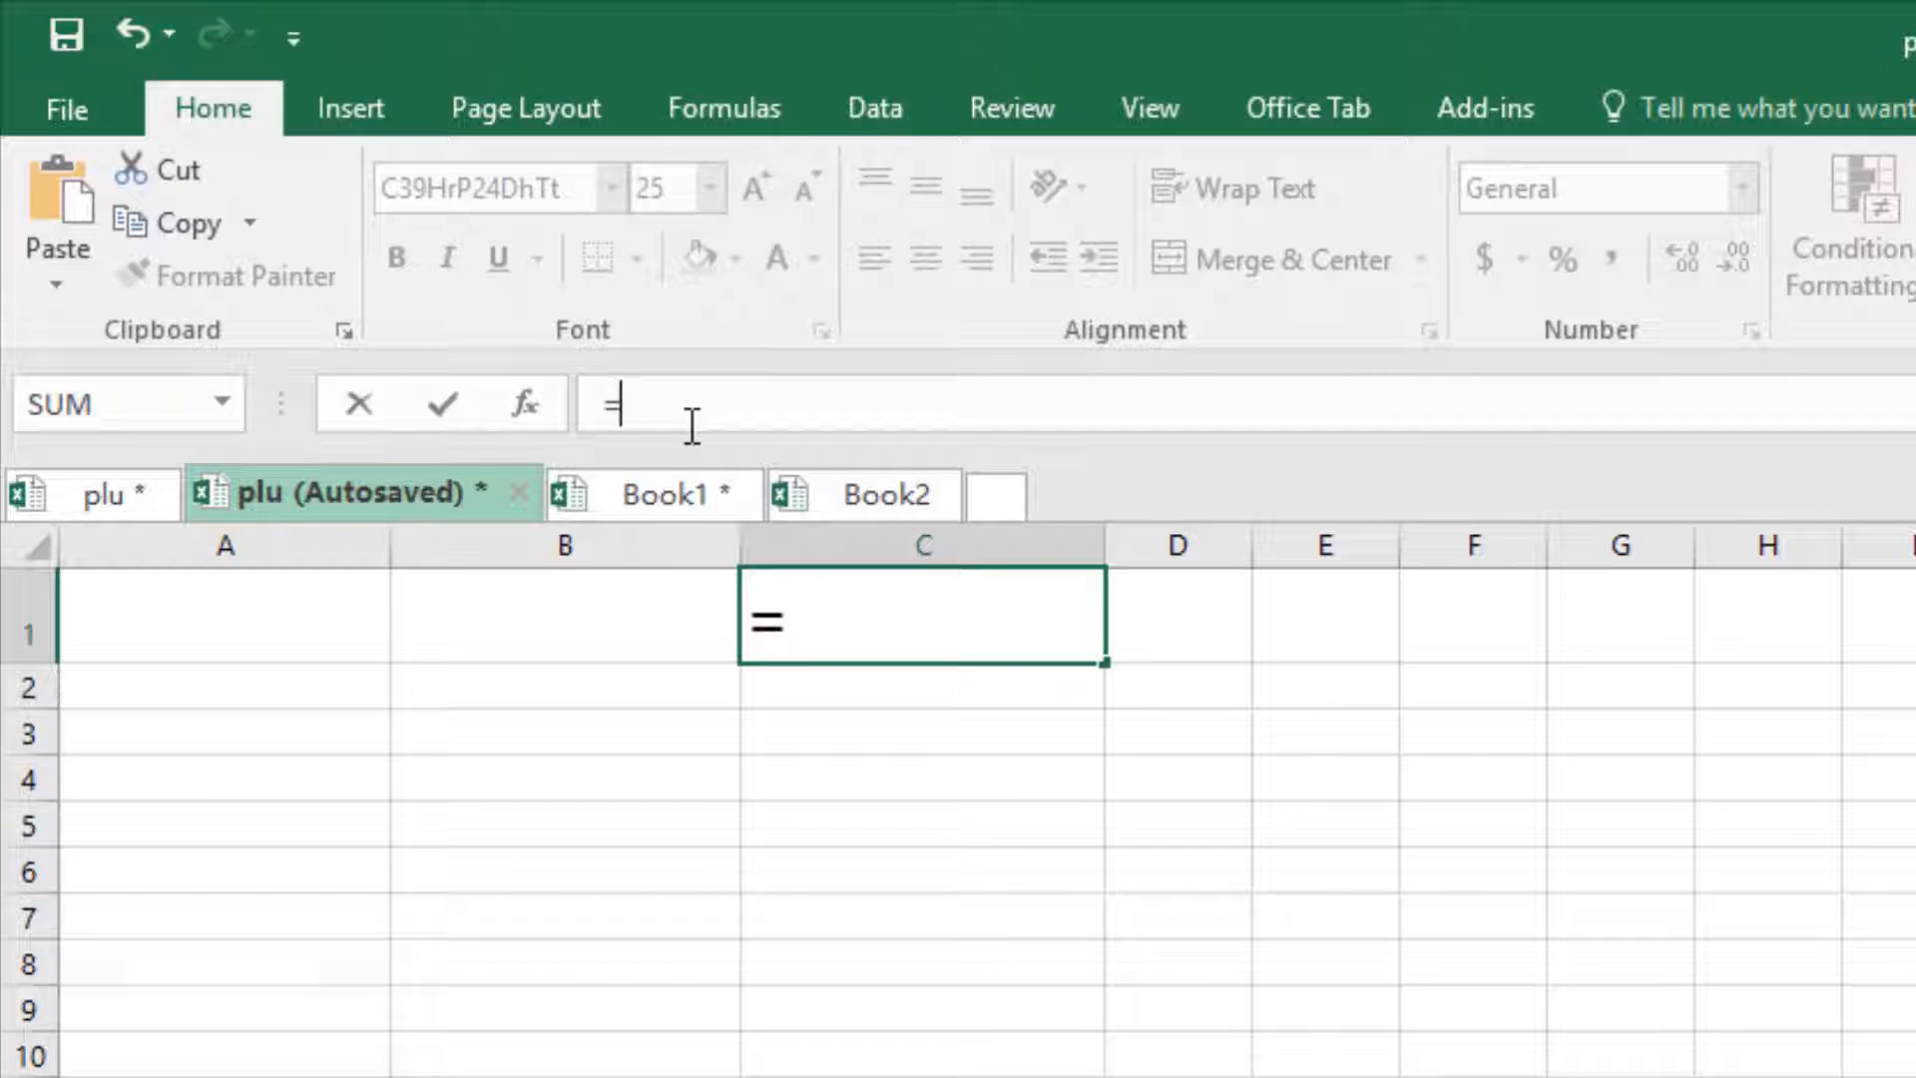
pyautogui.click(565, 620)
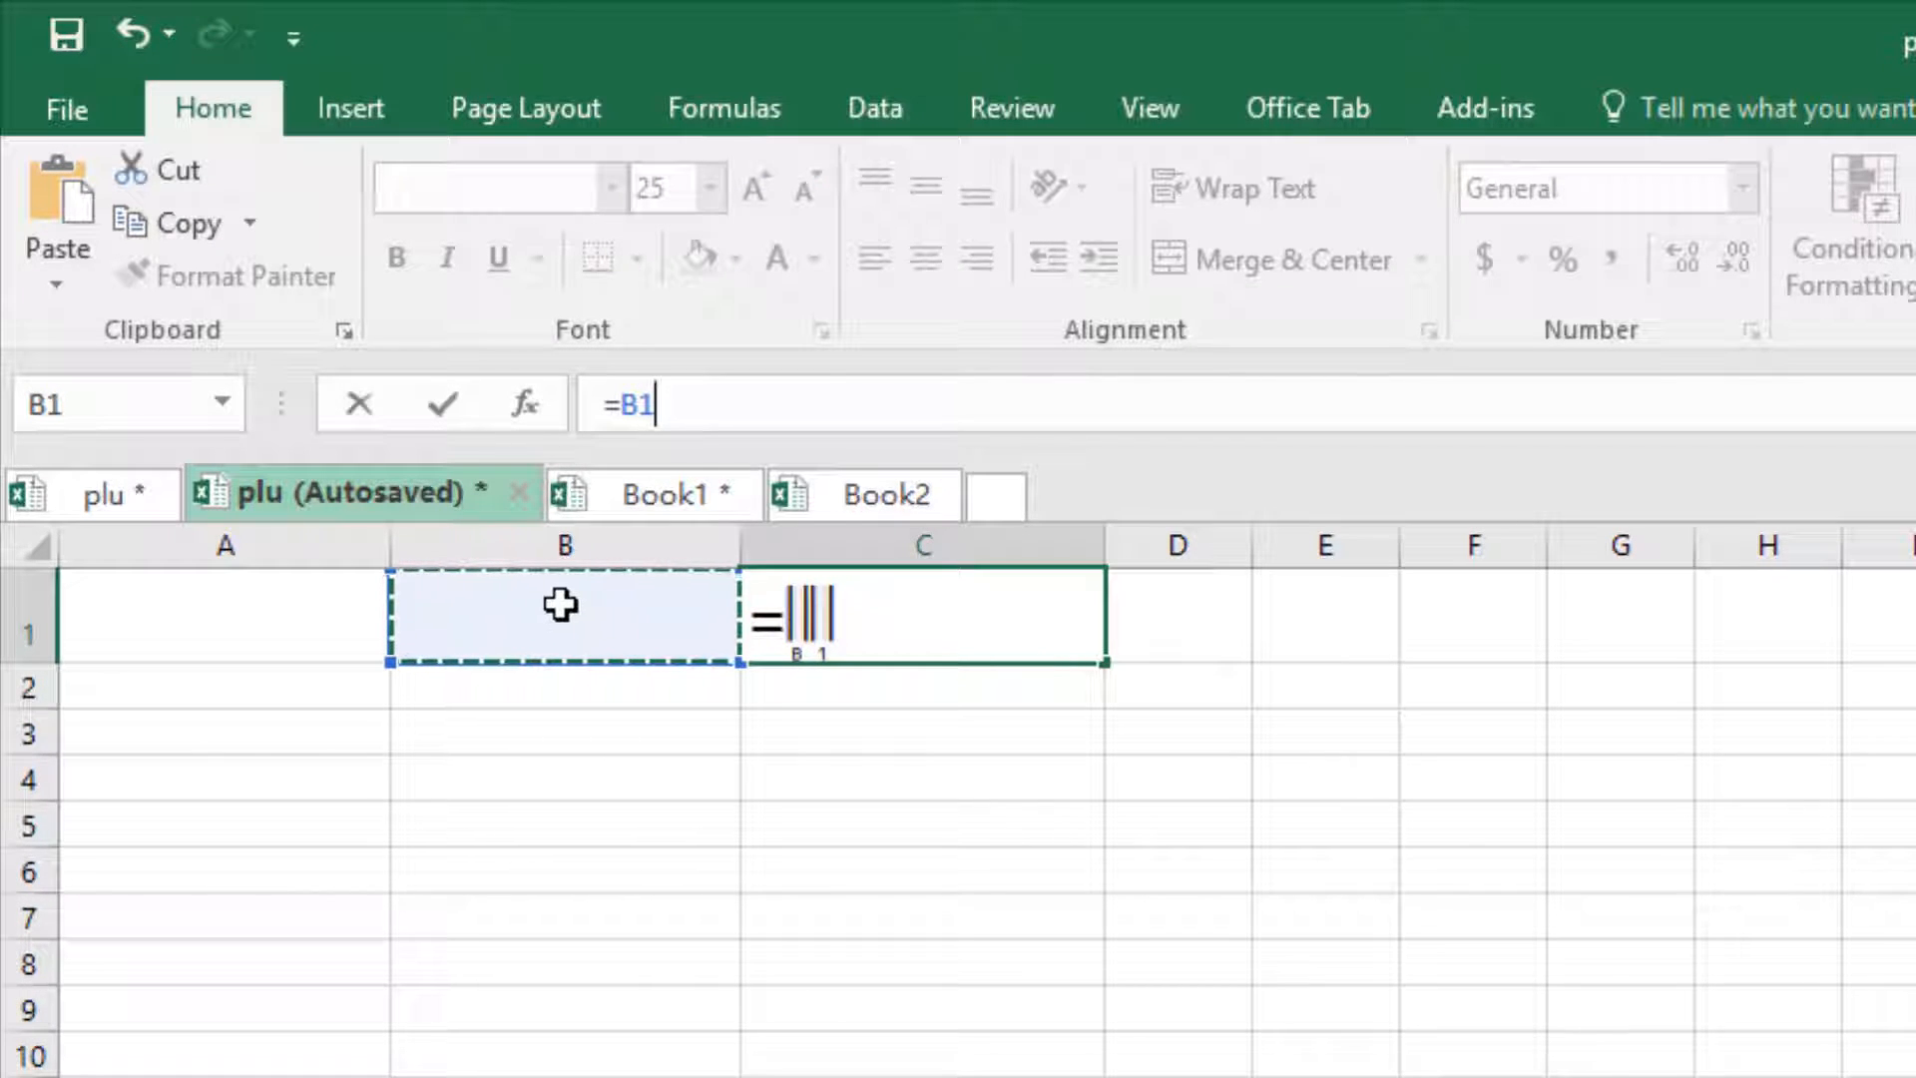
pyautogui.press('Return')
# - Fill the barcode formula from C1 down column C and select cell B1
pyautogui.click(1050, 635)
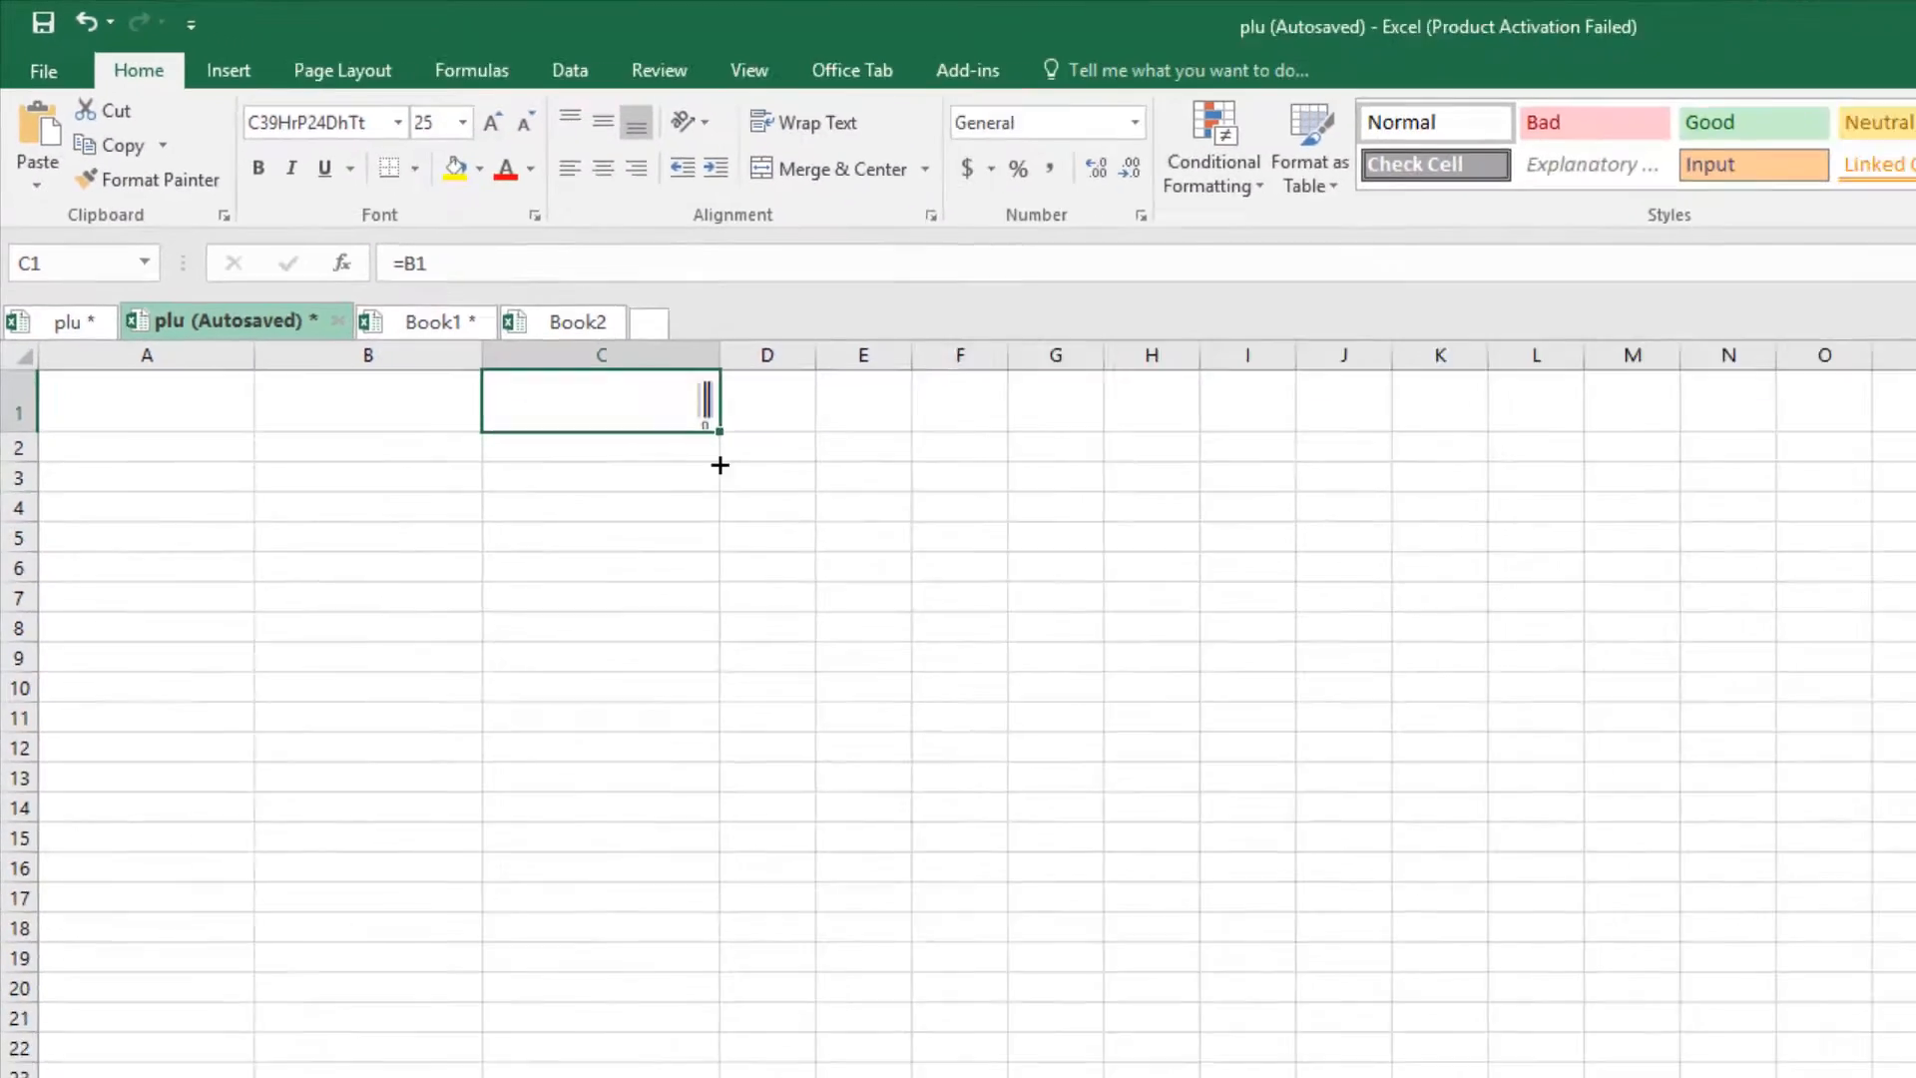
pyautogui.moveTo(1106, 662); pyautogui.dragTo(1057, 1077)
pyautogui.moveTo(553, 893); pyautogui.dragTo(477, 1018)
pyautogui.click(427, 631)
pyautogui.click(291, 340)
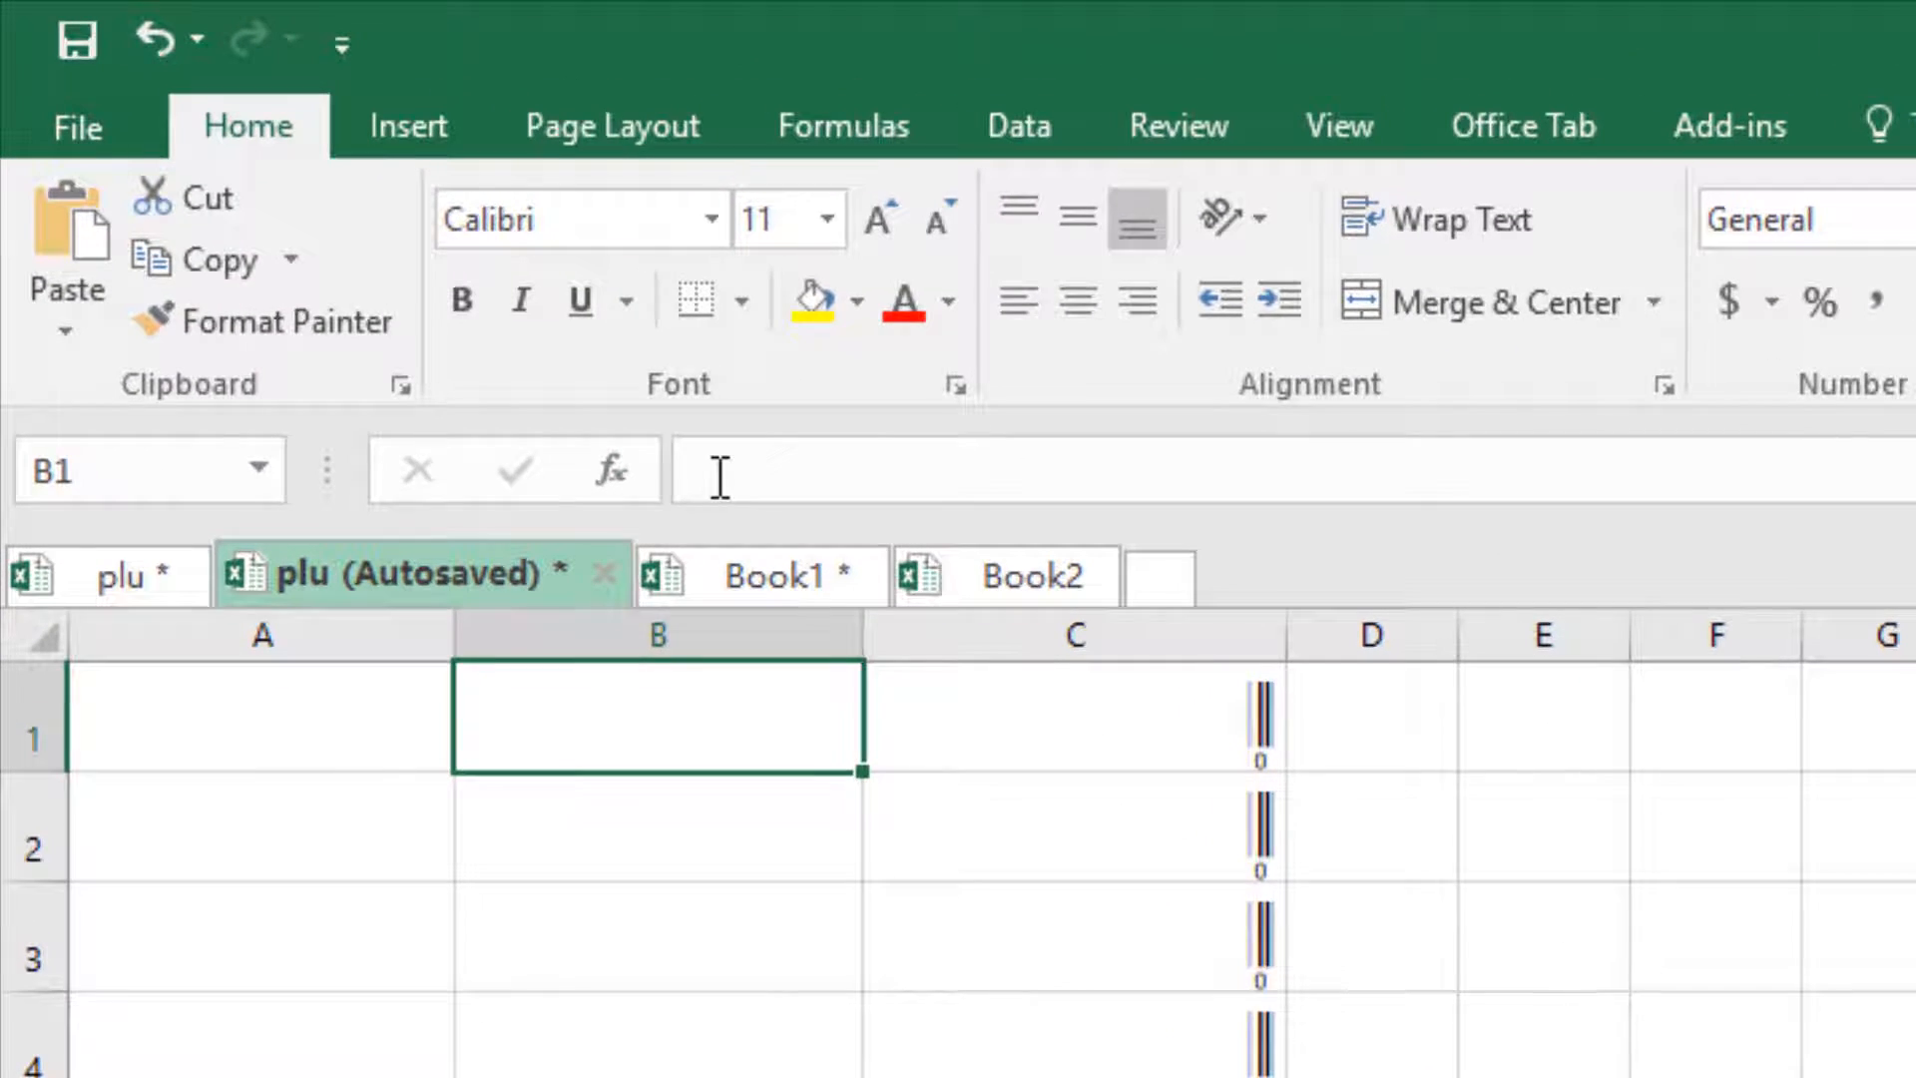
pyautogui.click(630, 419)
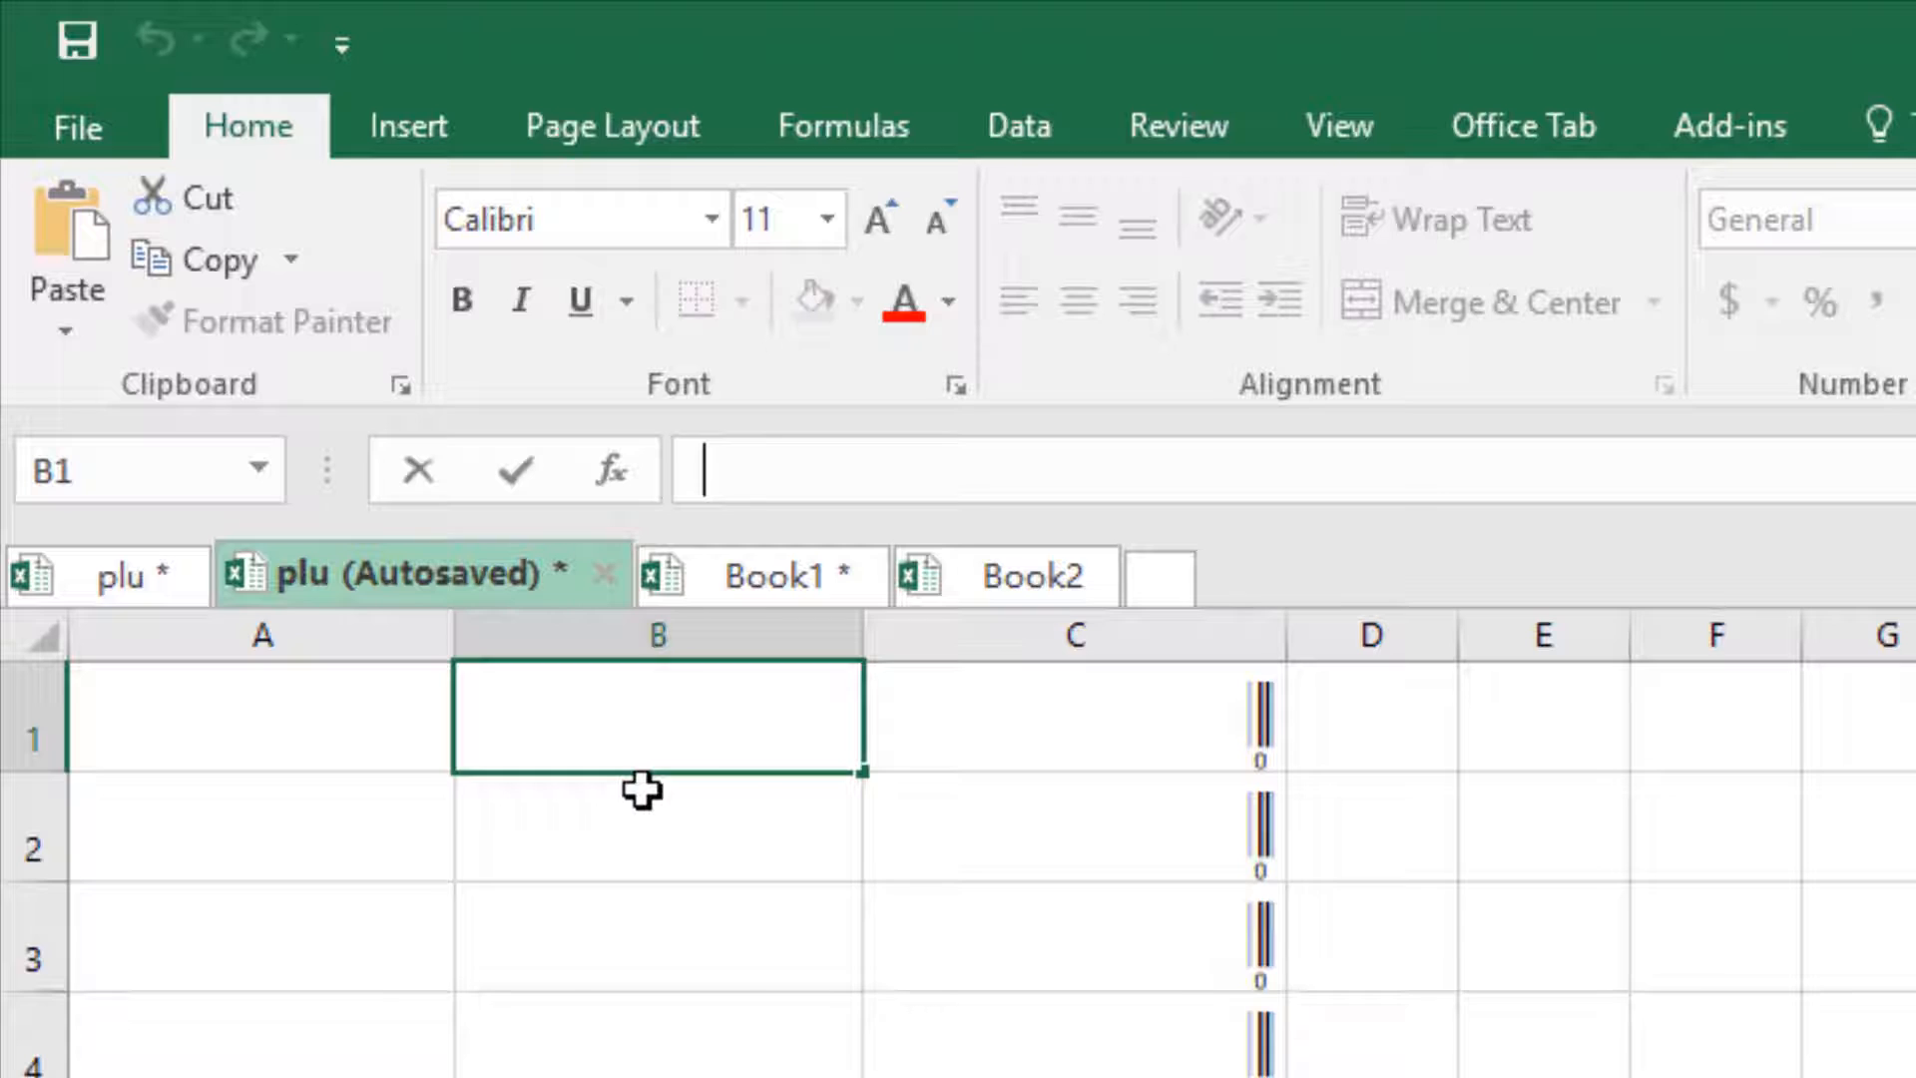
pyautogui.rightClick(744, 497)
pyautogui.click(891, 715)
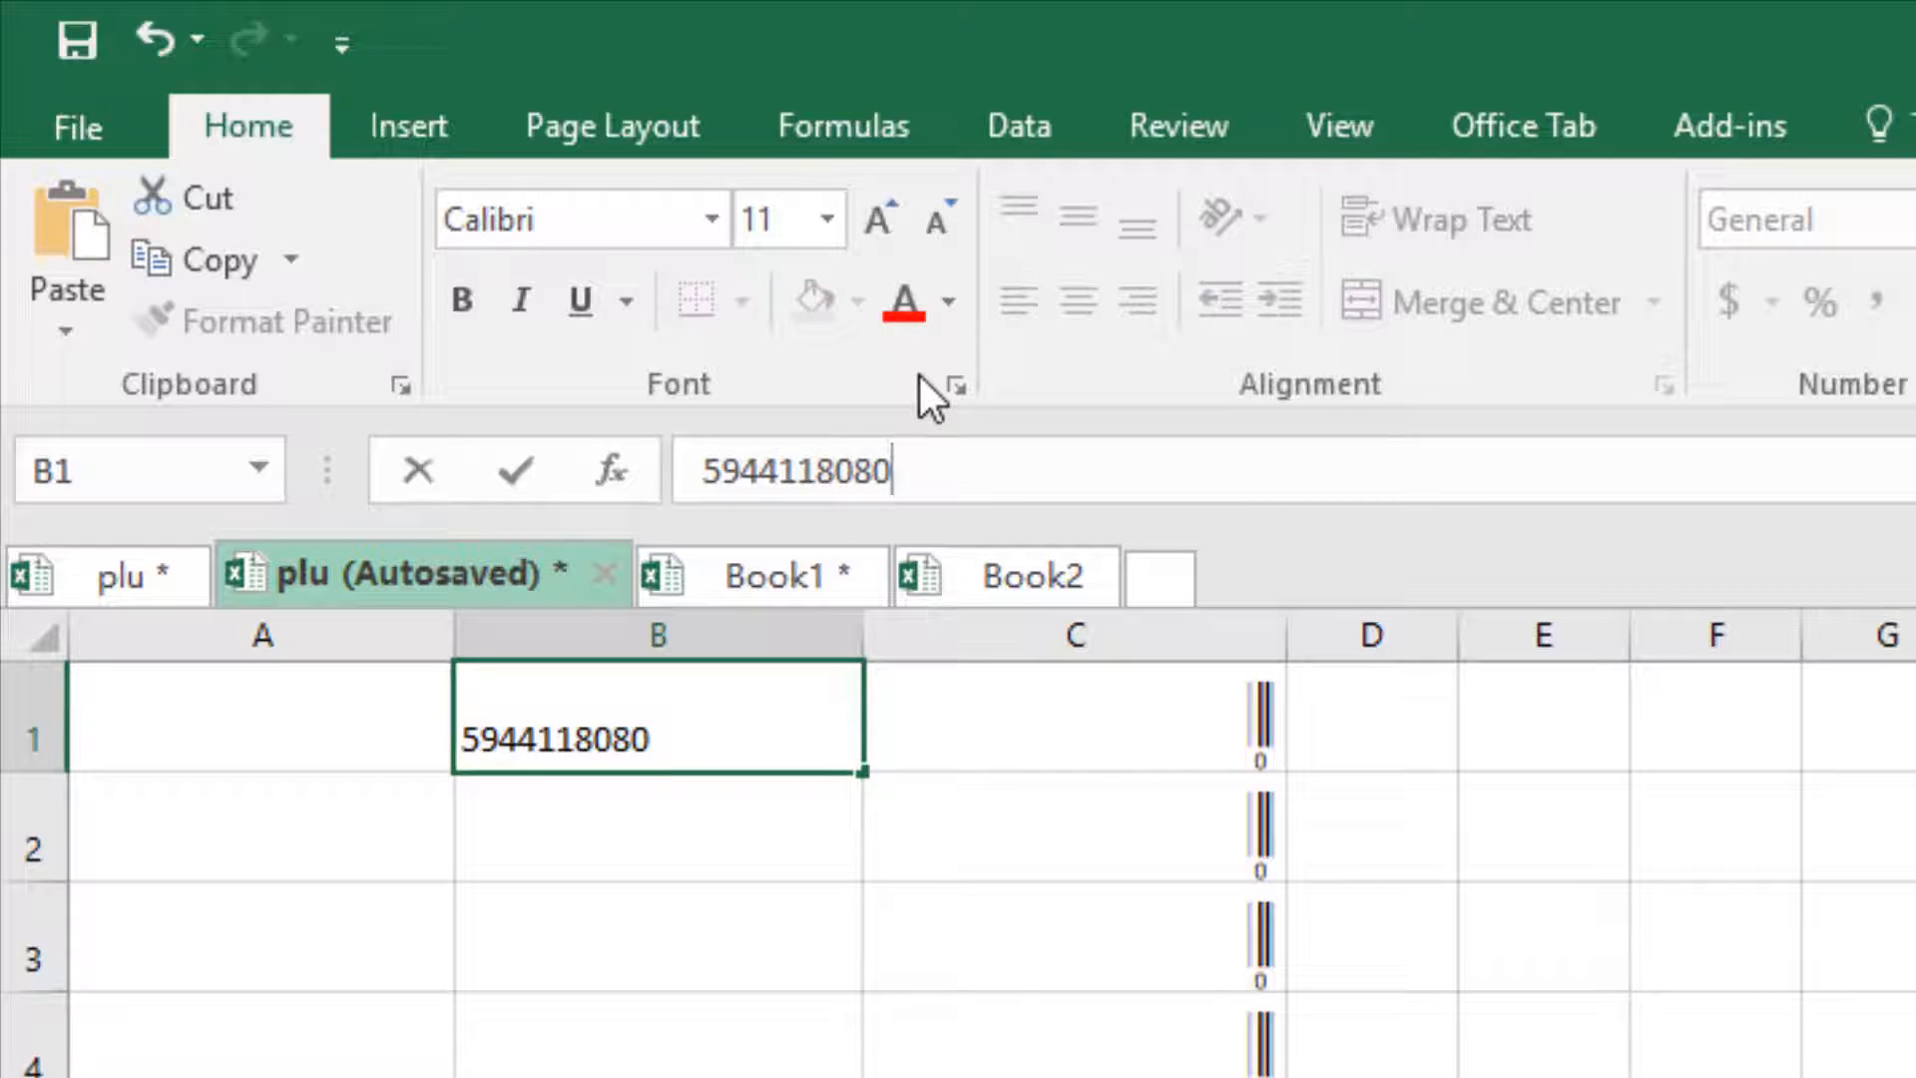
pyautogui.press('Return')
pyautogui.write('\\')
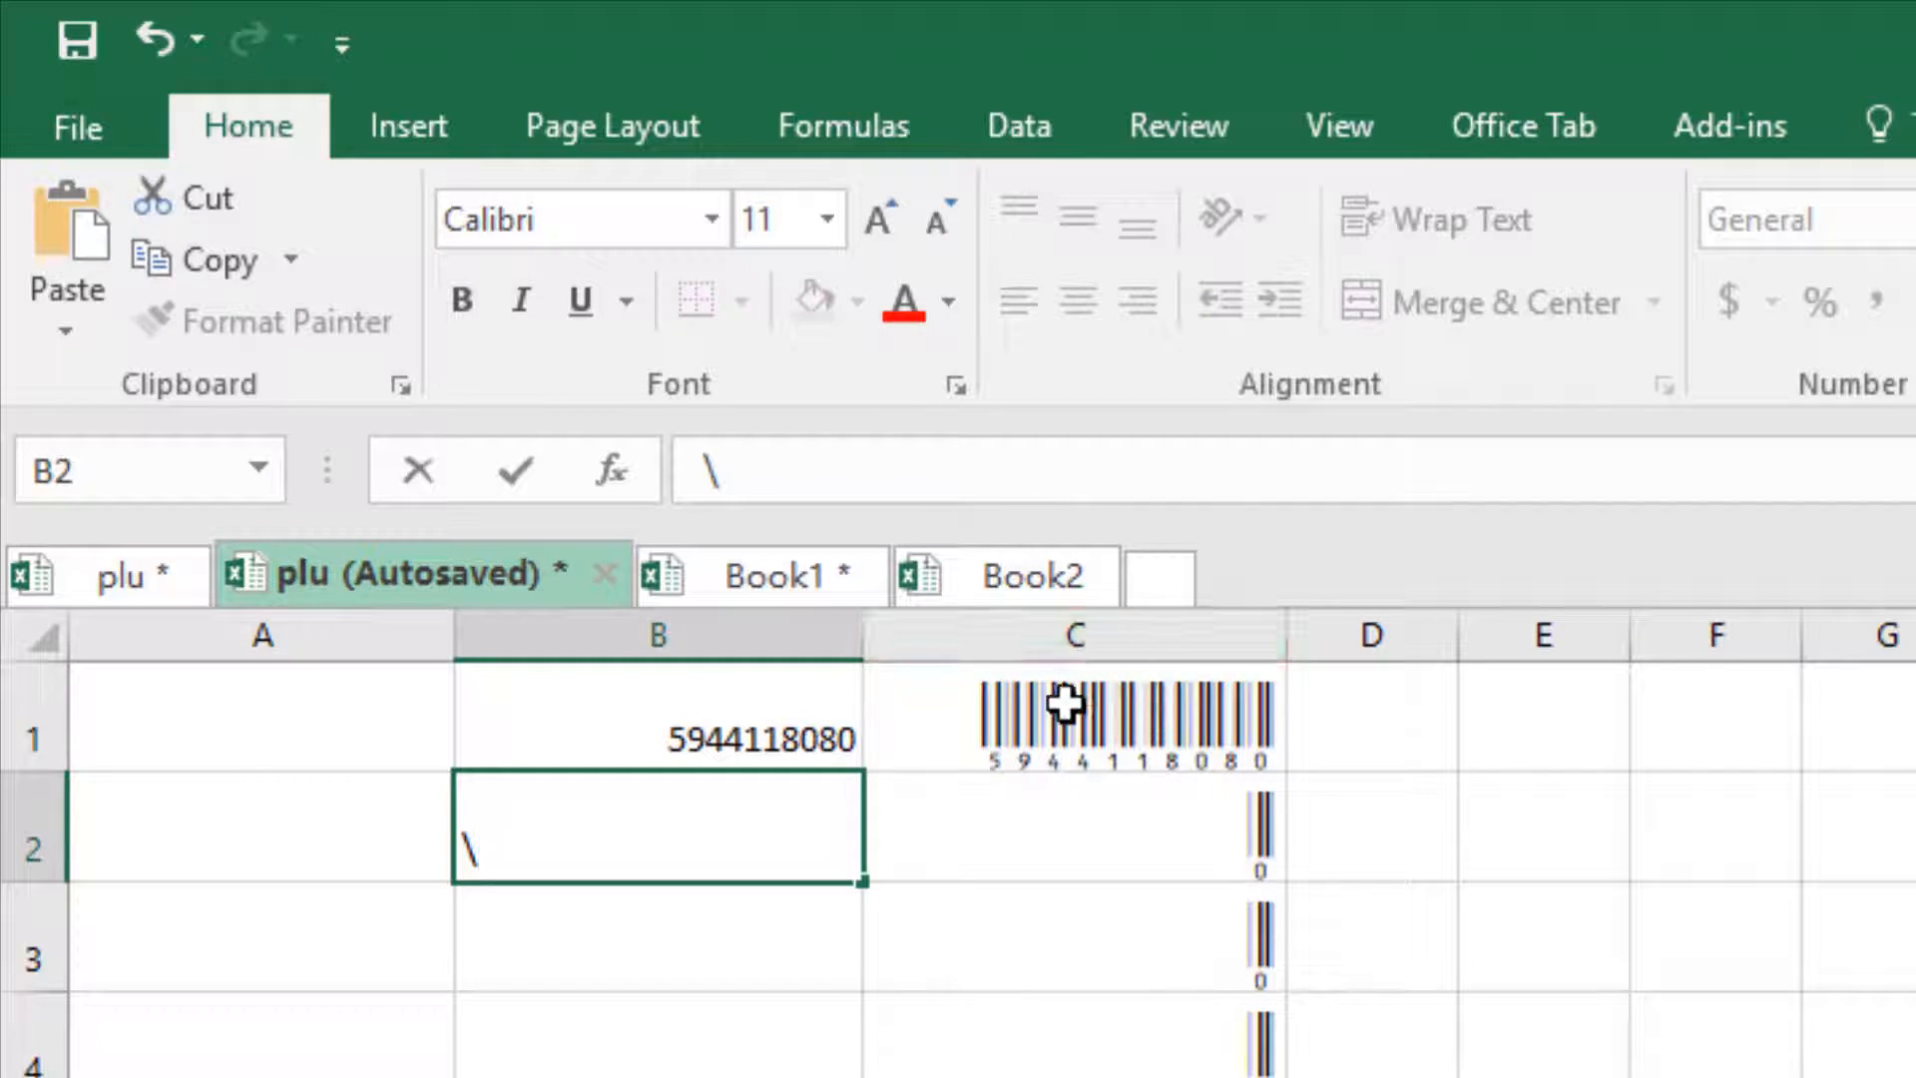
# - Adjust the width of column C so that it closely fits the full barcode in C1
pyautogui.click(1289, 631)
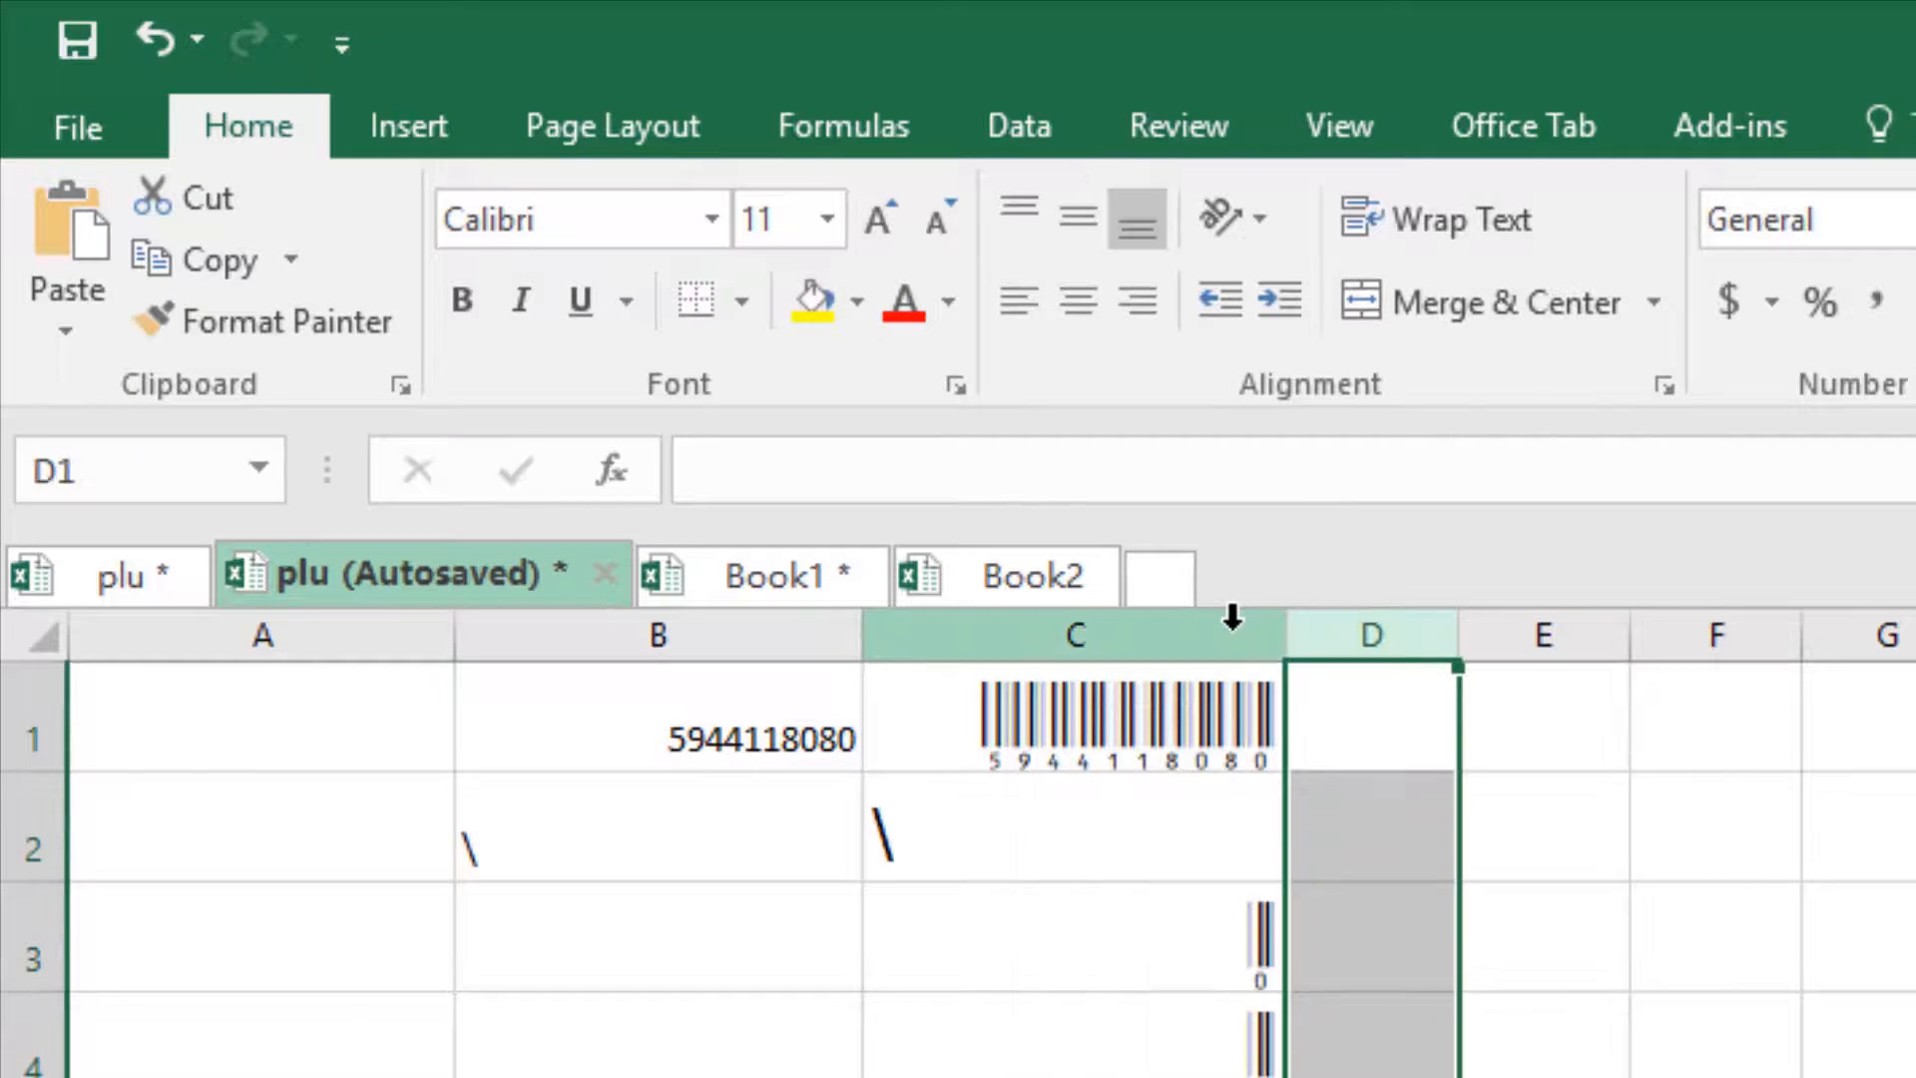
pyautogui.click(1238, 624)
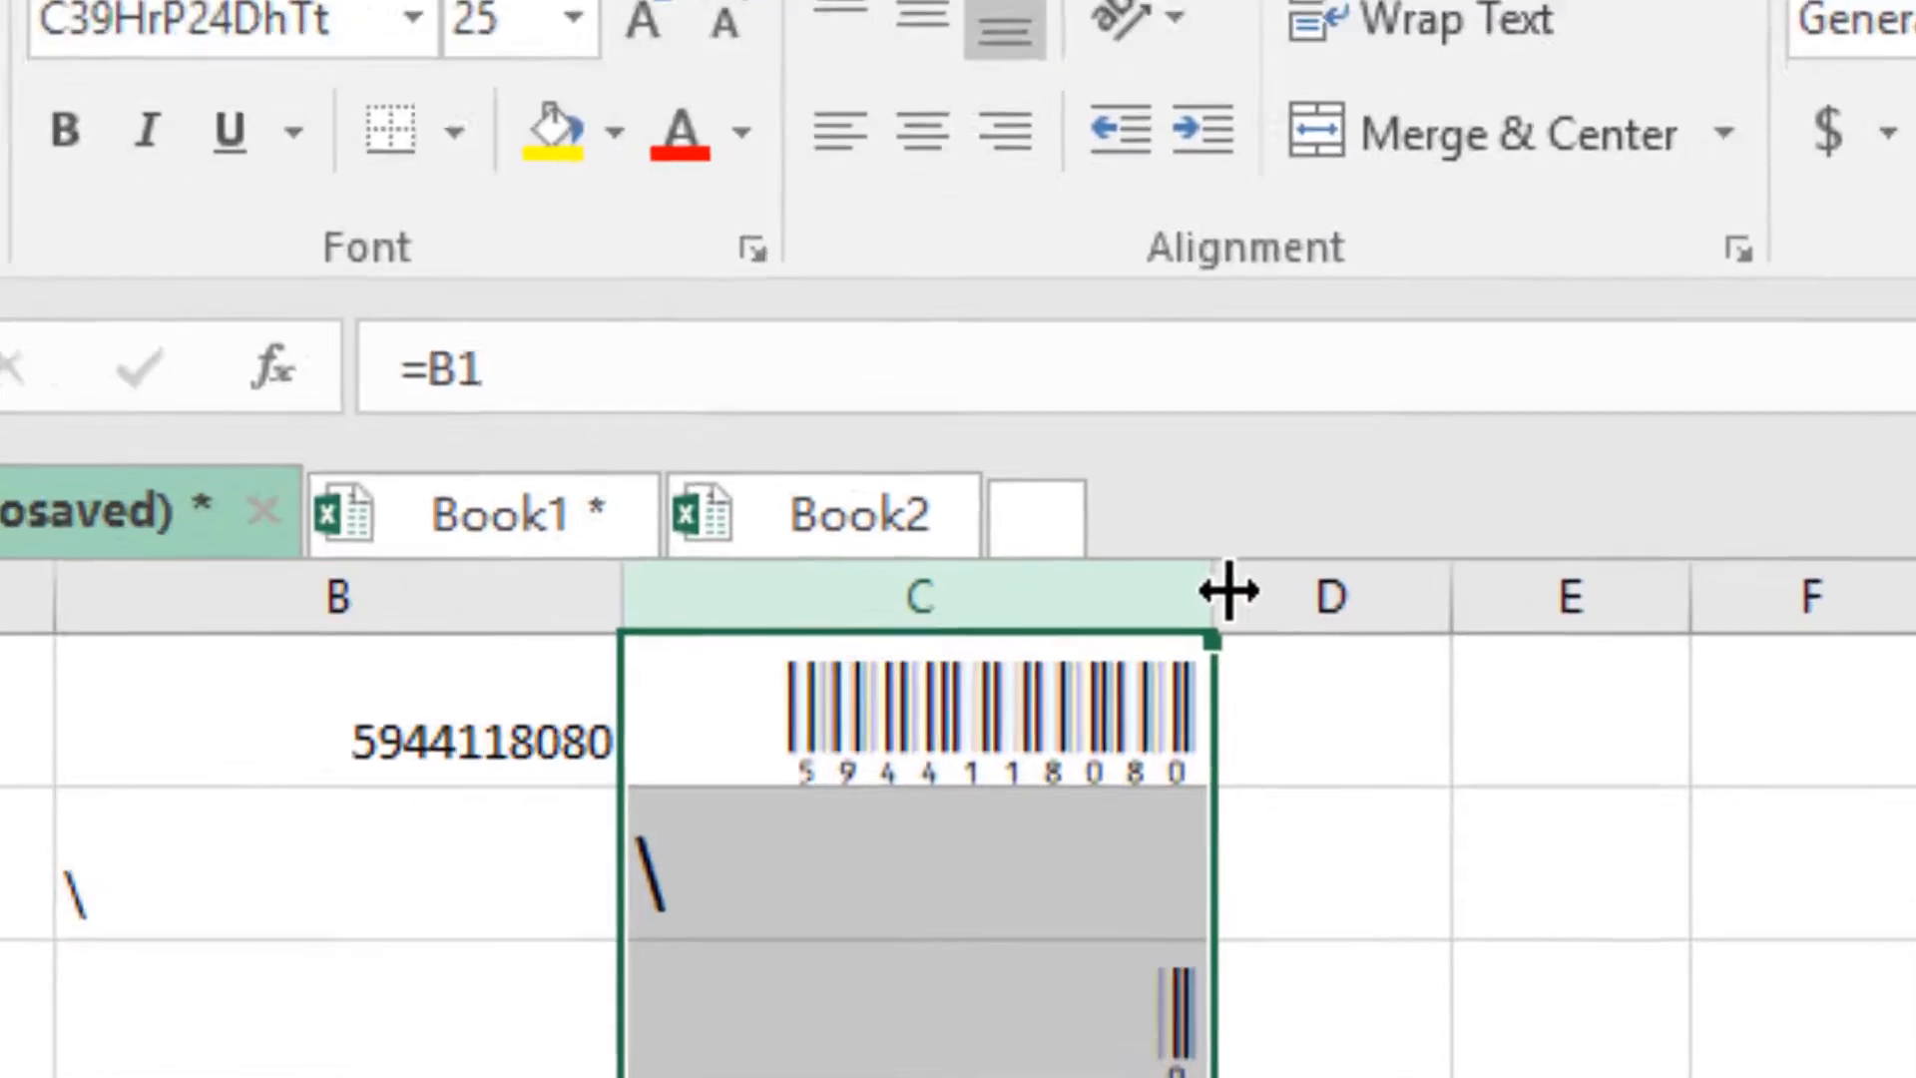
pyautogui.moveTo(1286, 635); pyautogui.dragTo(1179, 611)
pyautogui.moveTo(914, 502); pyautogui.dragTo(818, 526)
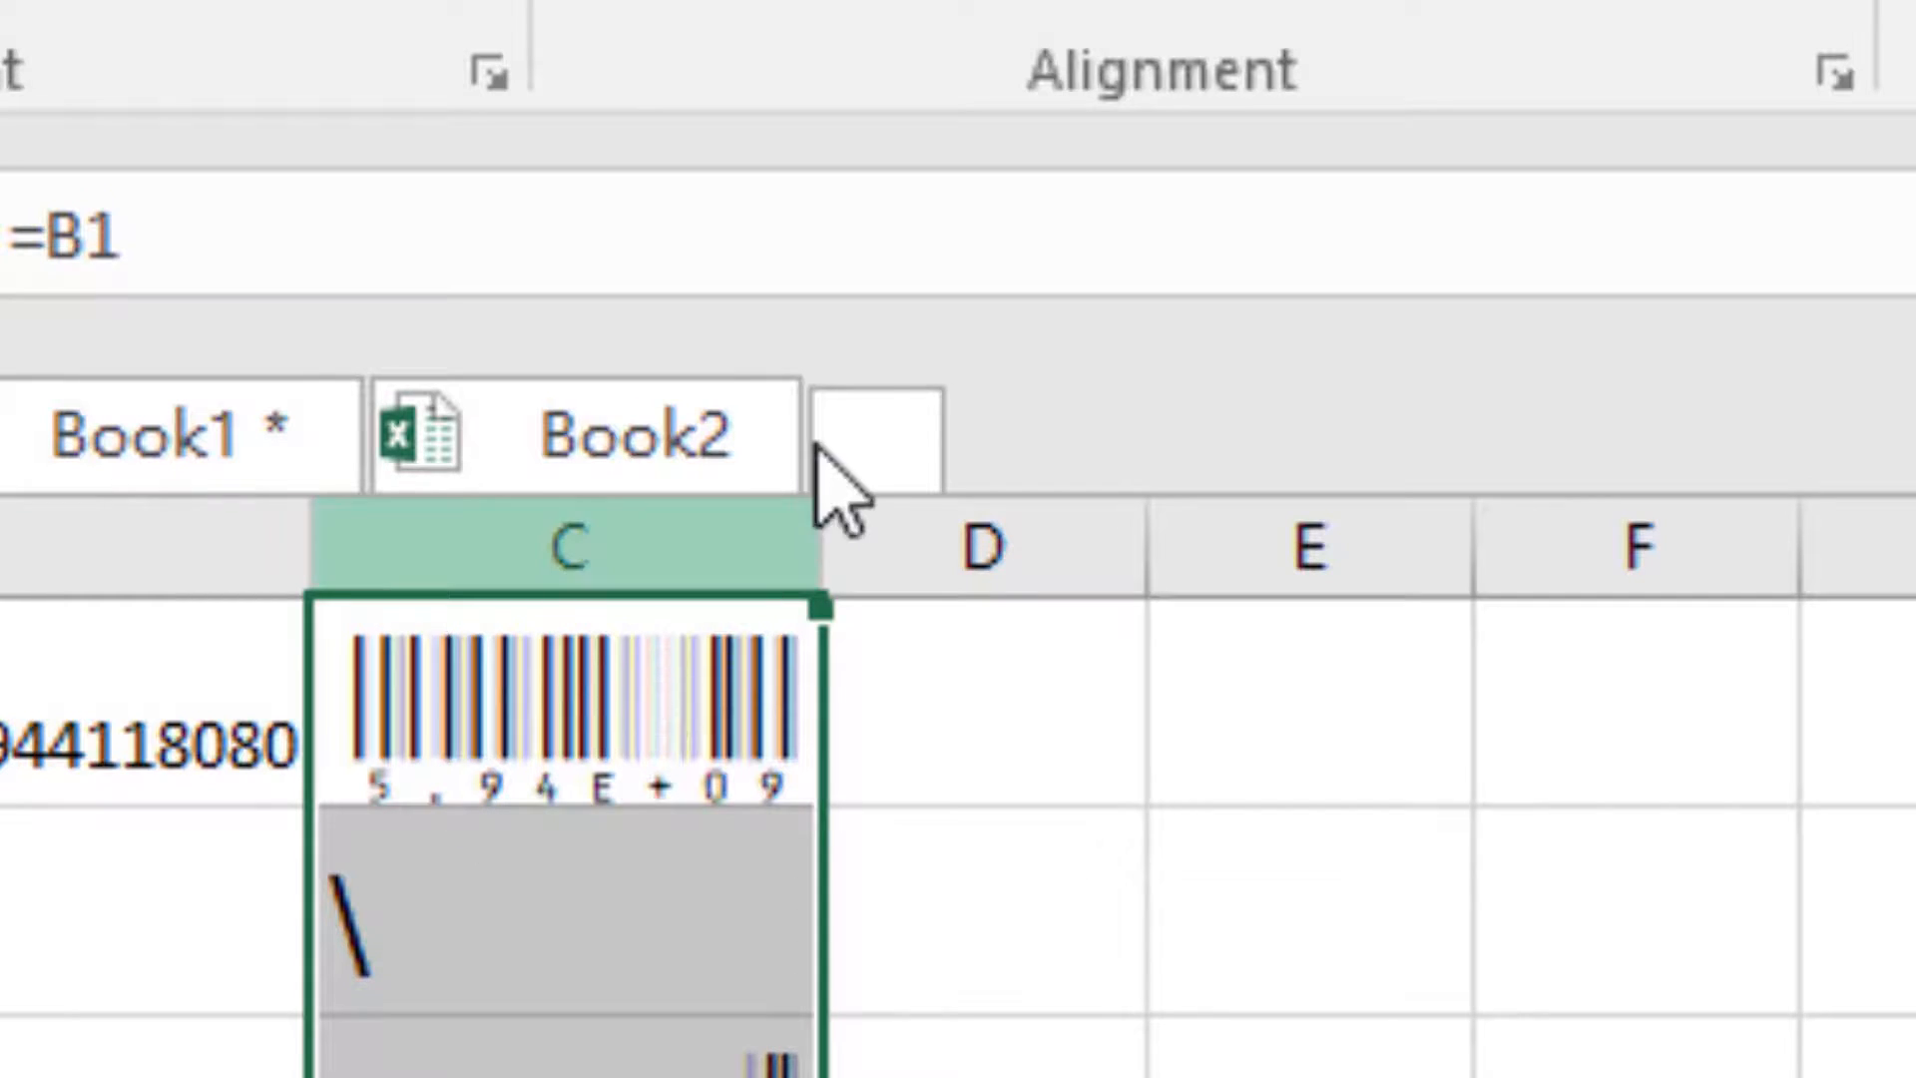
pyautogui.moveTo(808, 518); pyautogui.dragTo(910, 524)
pyautogui.click(975, 1065)
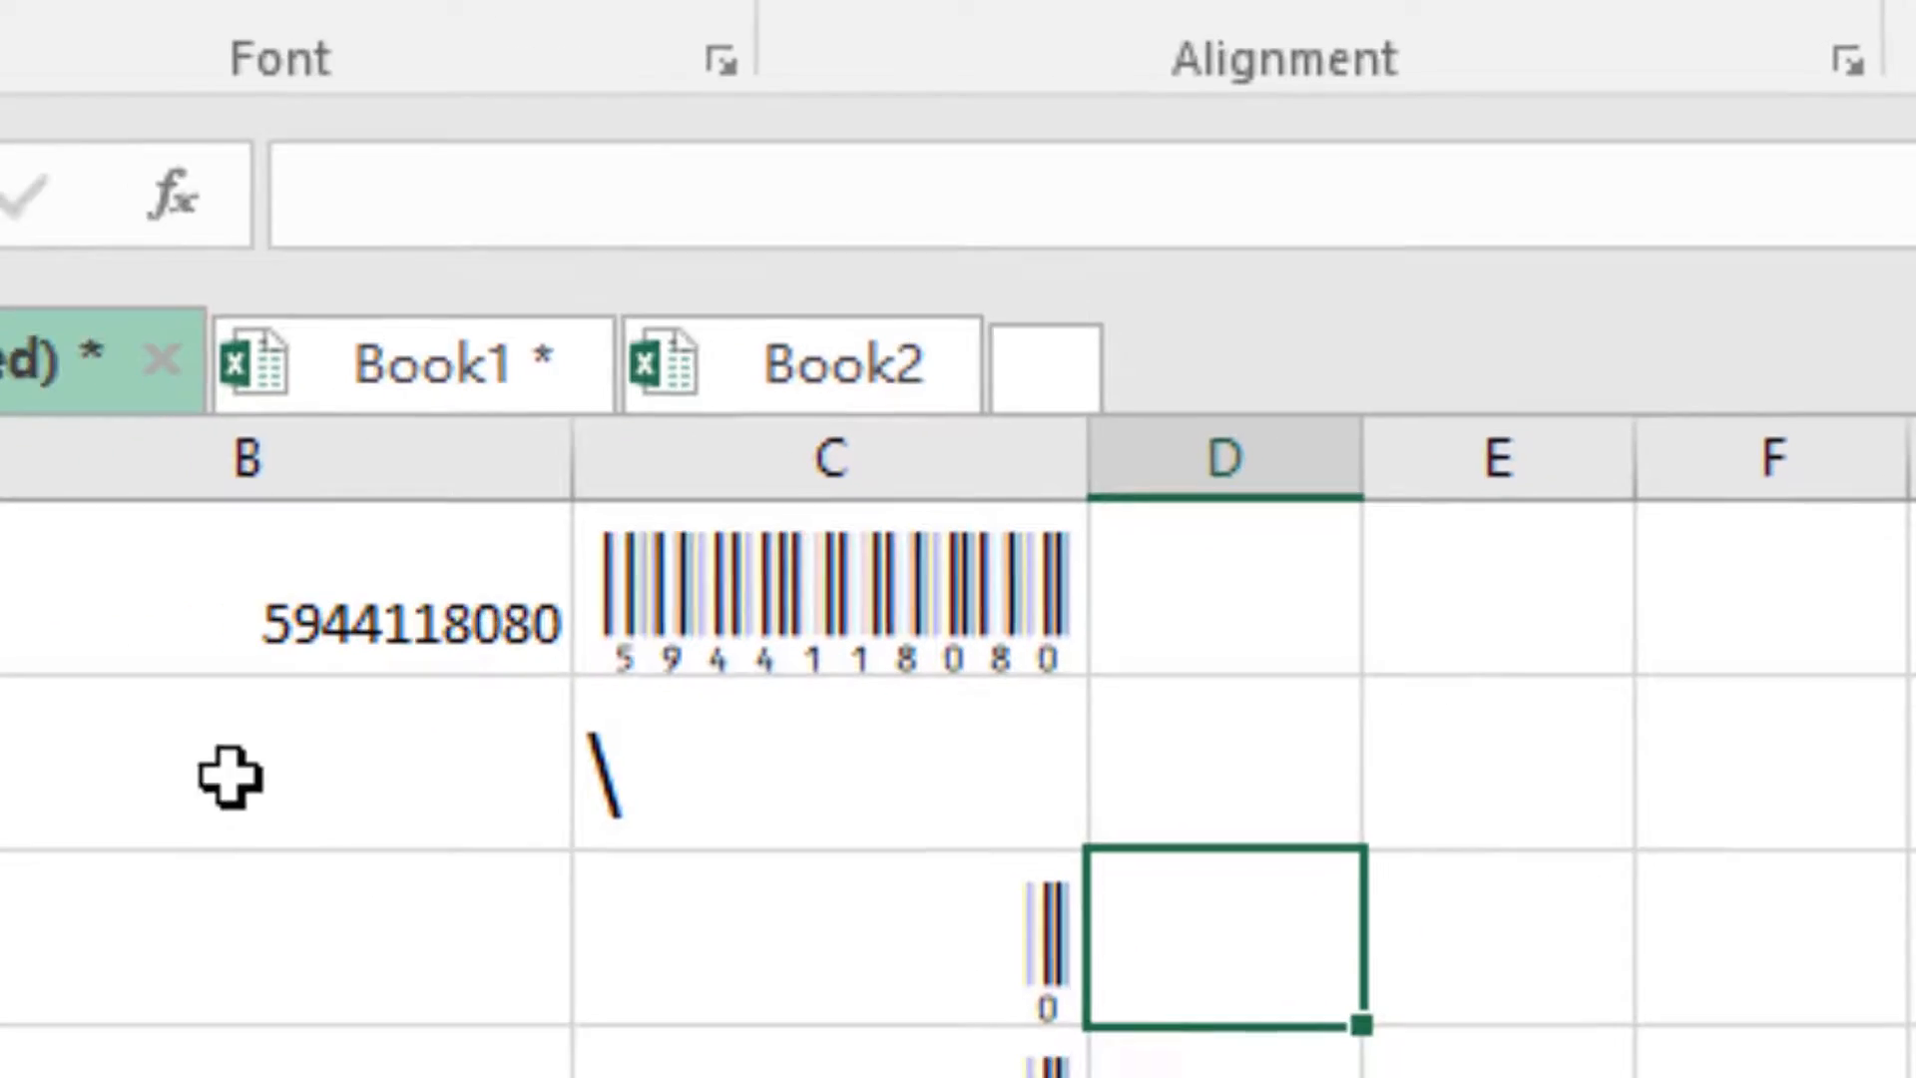
# - Replace the backslash in cell B2 with dfsdfasdfsdf and widen column C to fit its barcode
pyautogui.doubleClick(149, 923)
pyautogui.click(1057, 651)
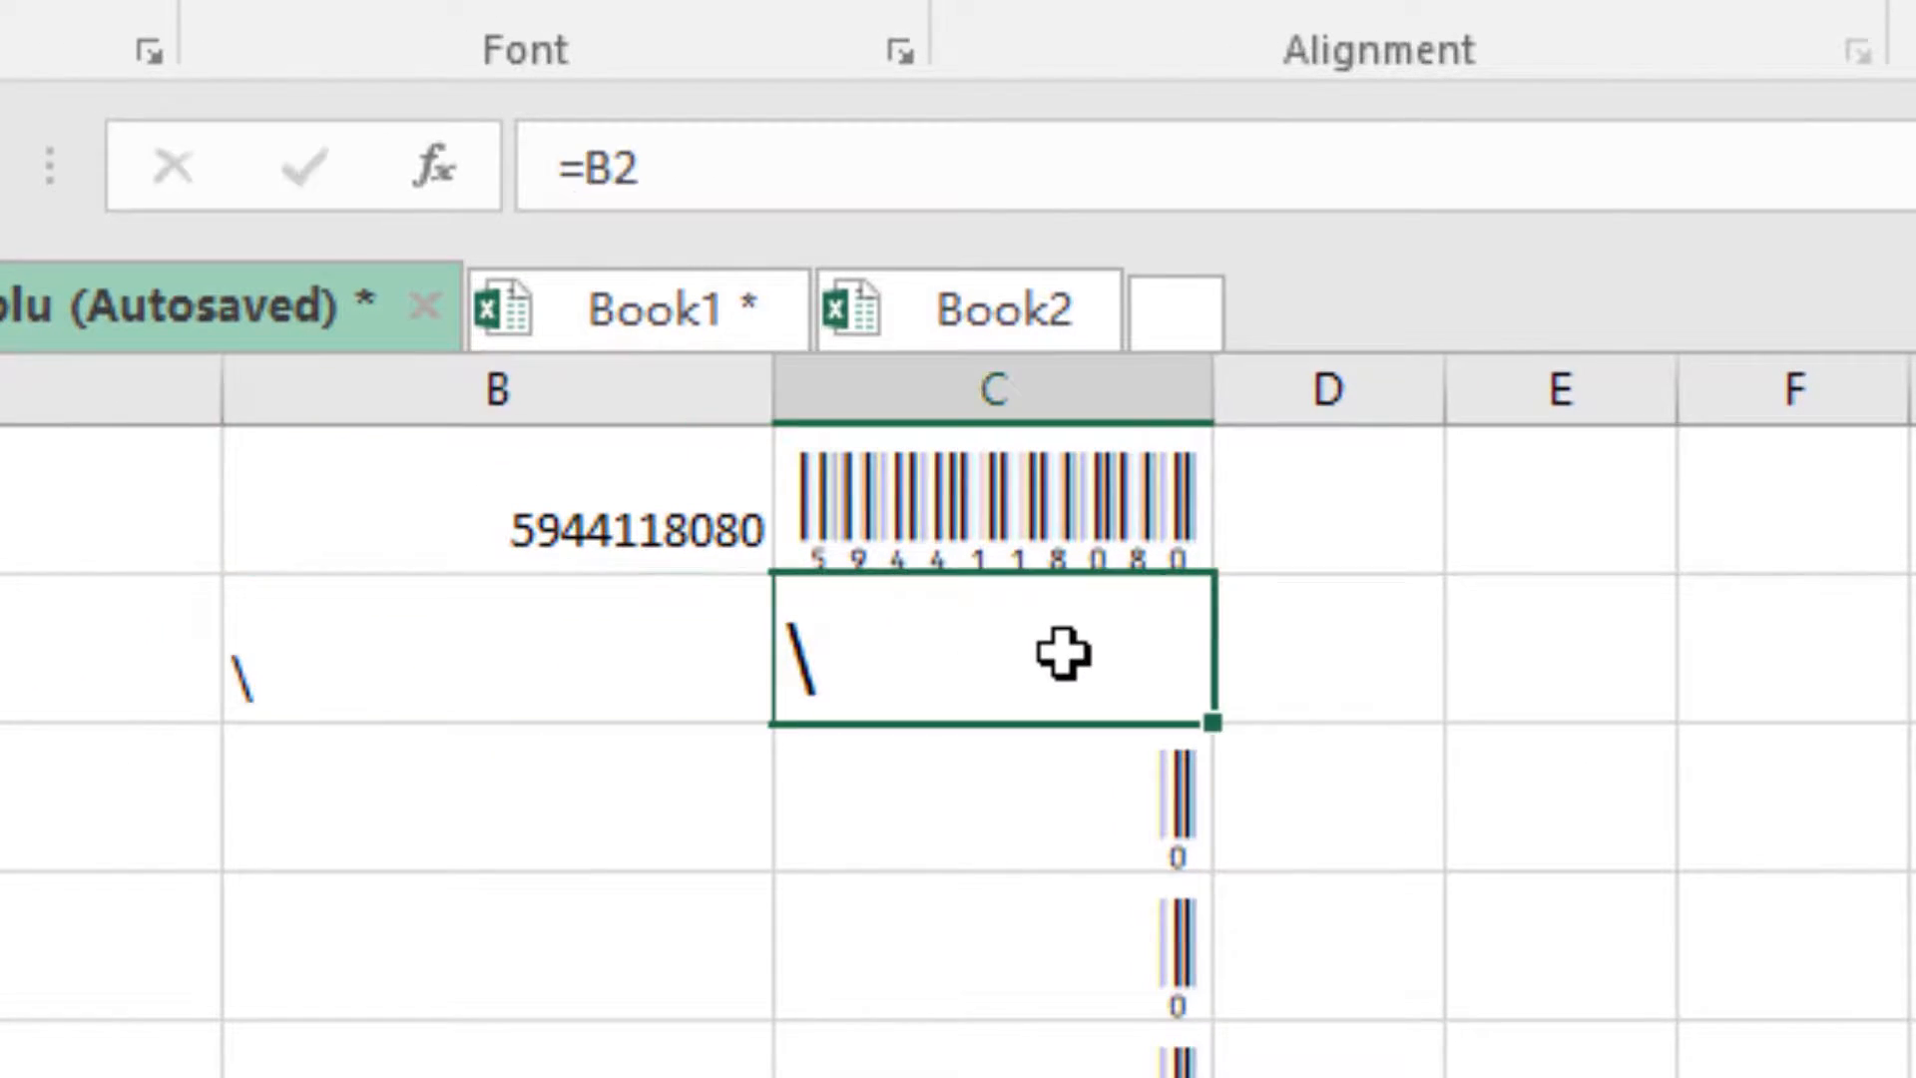
pyautogui.click(659, 658)
pyautogui.doubleClick(629, 662)
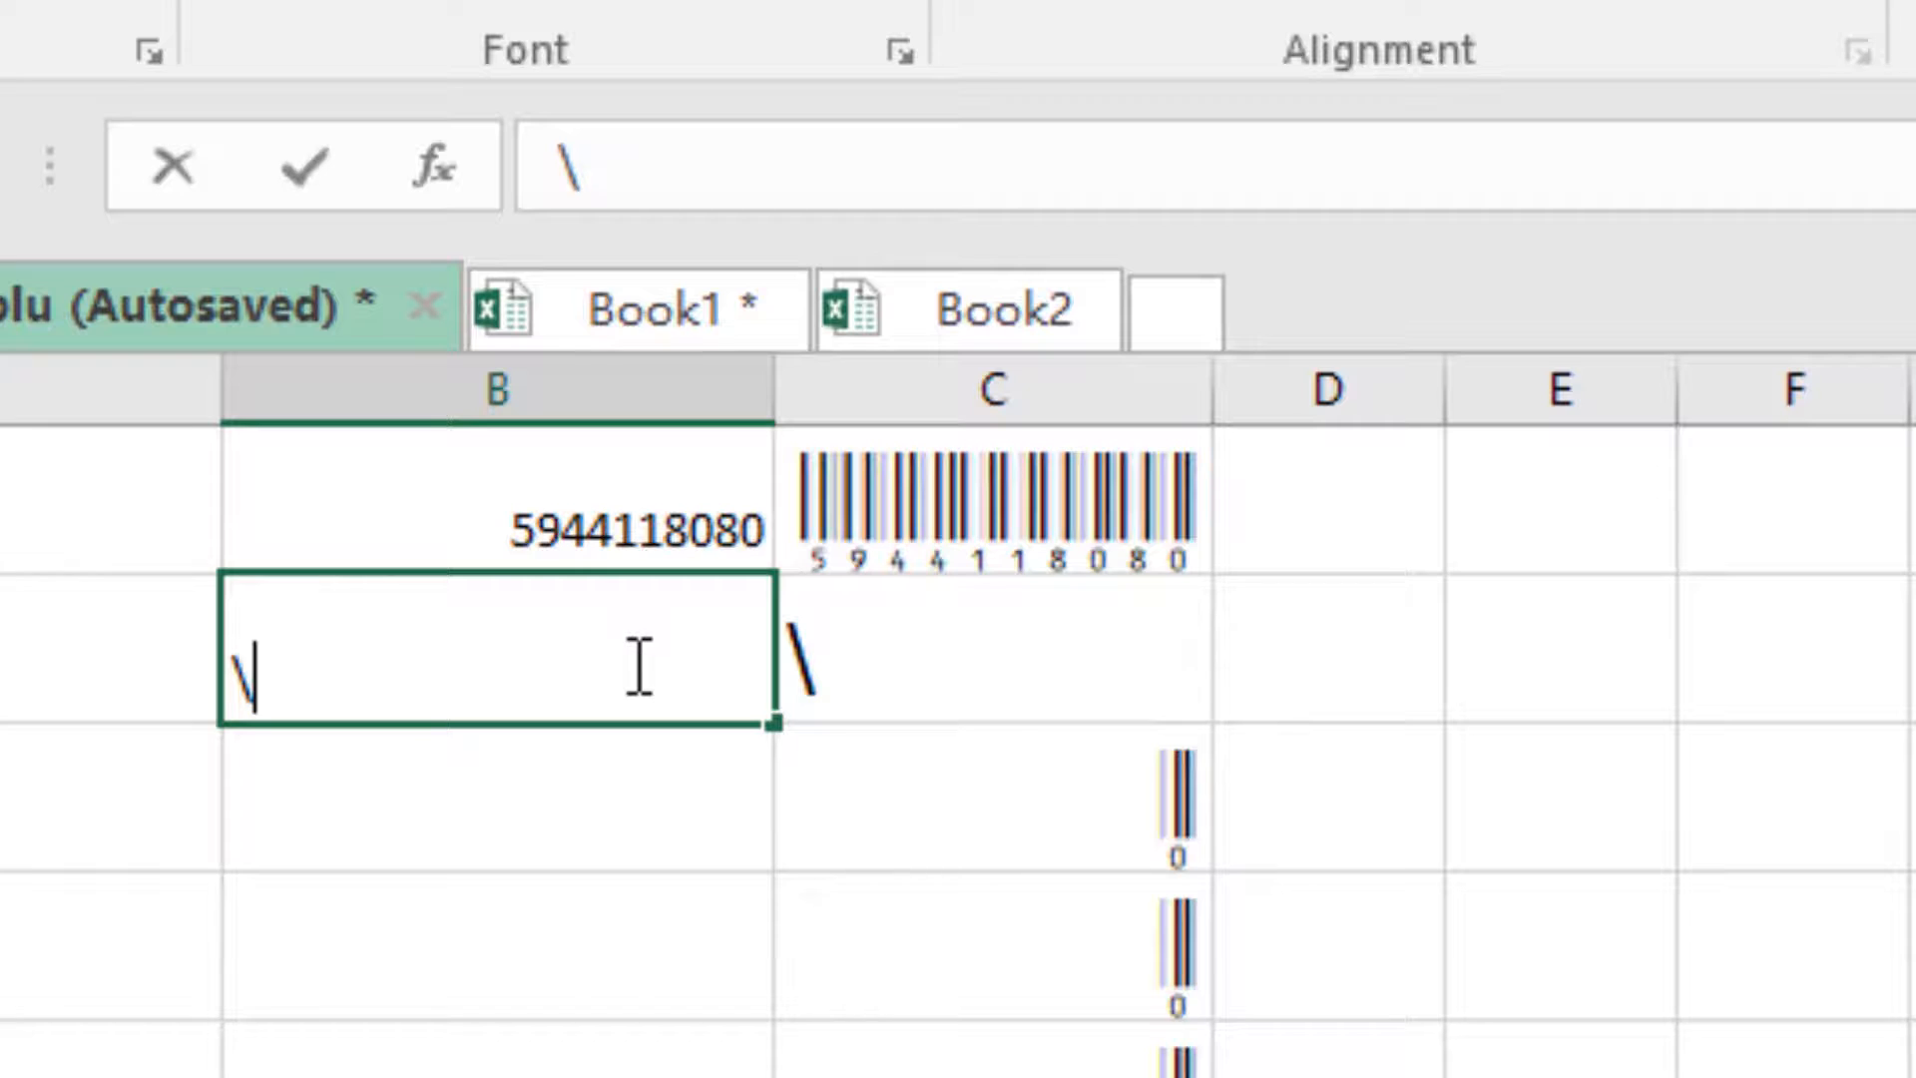
pyautogui.moveTo(254, 683); pyautogui.dragTo(77, 707)
pyautogui.write('dfsdfasdfsdf')
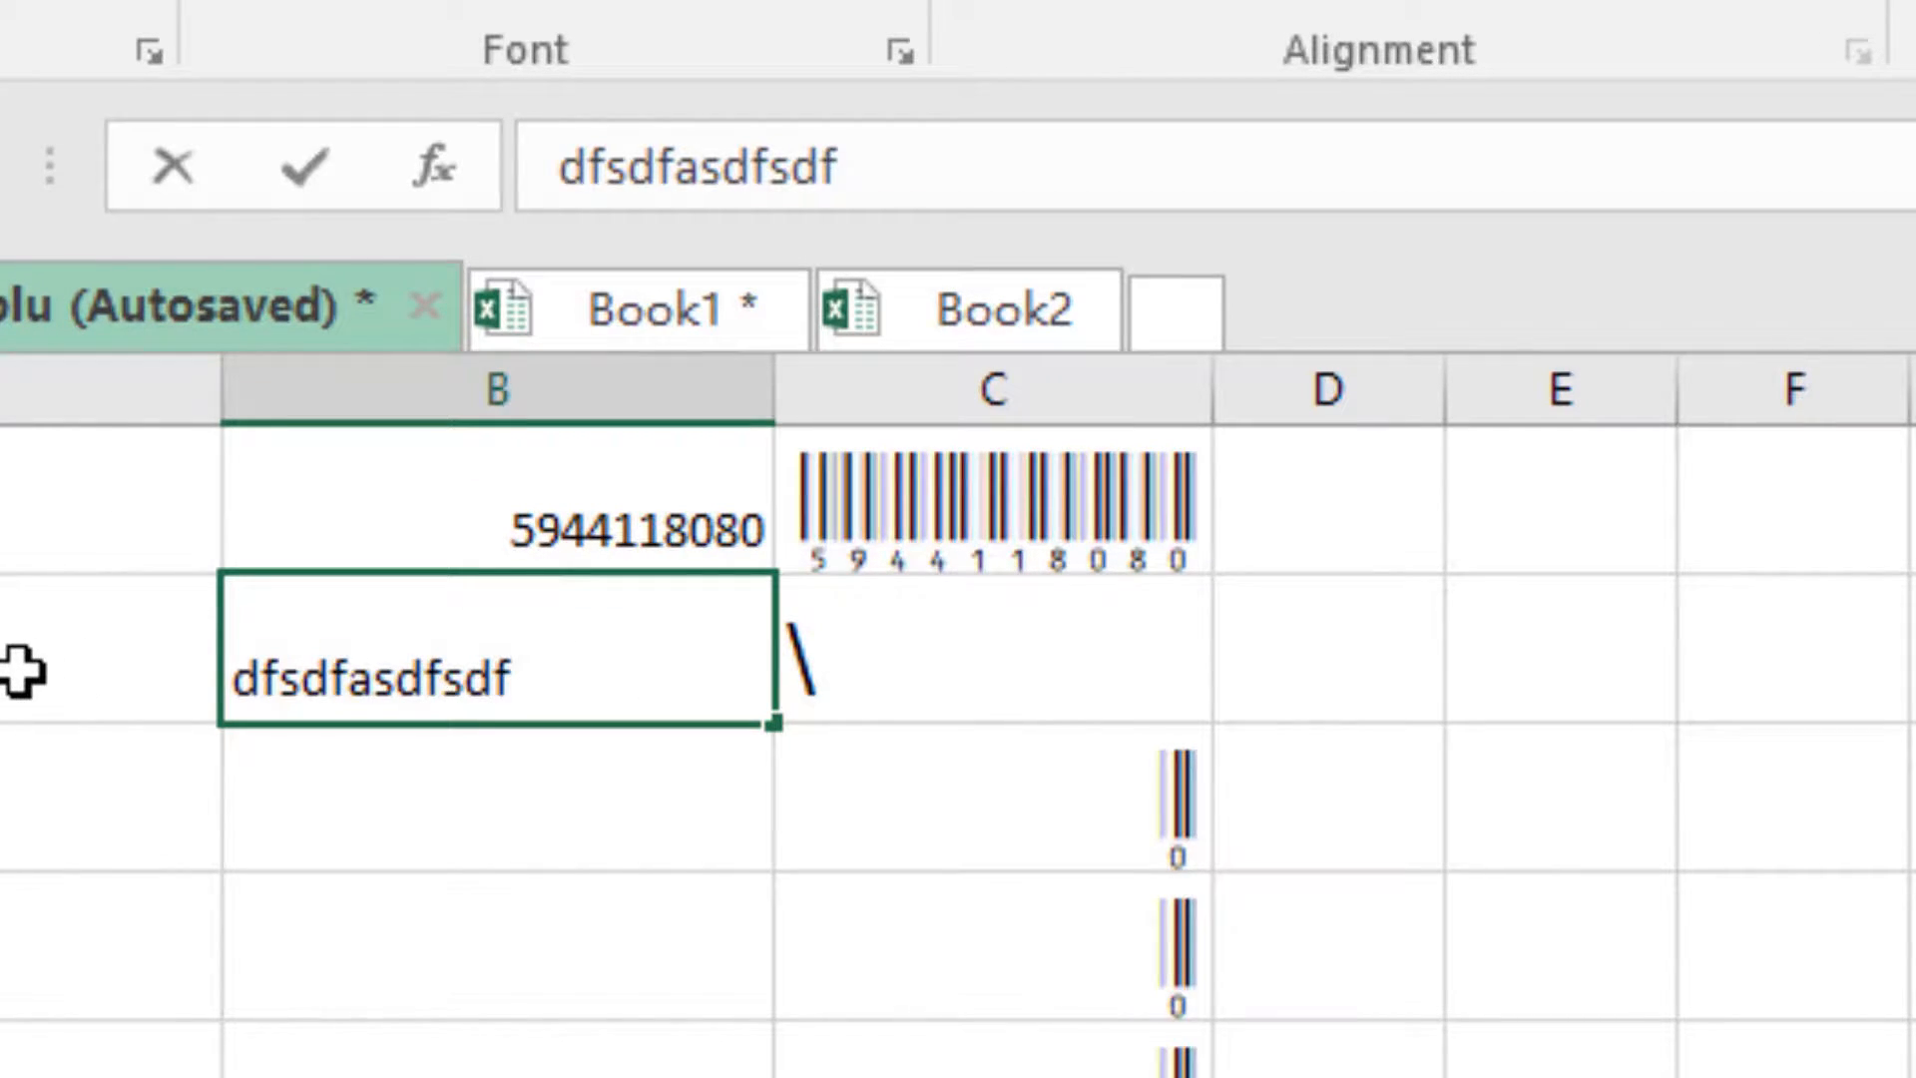
pyautogui.press('Return')
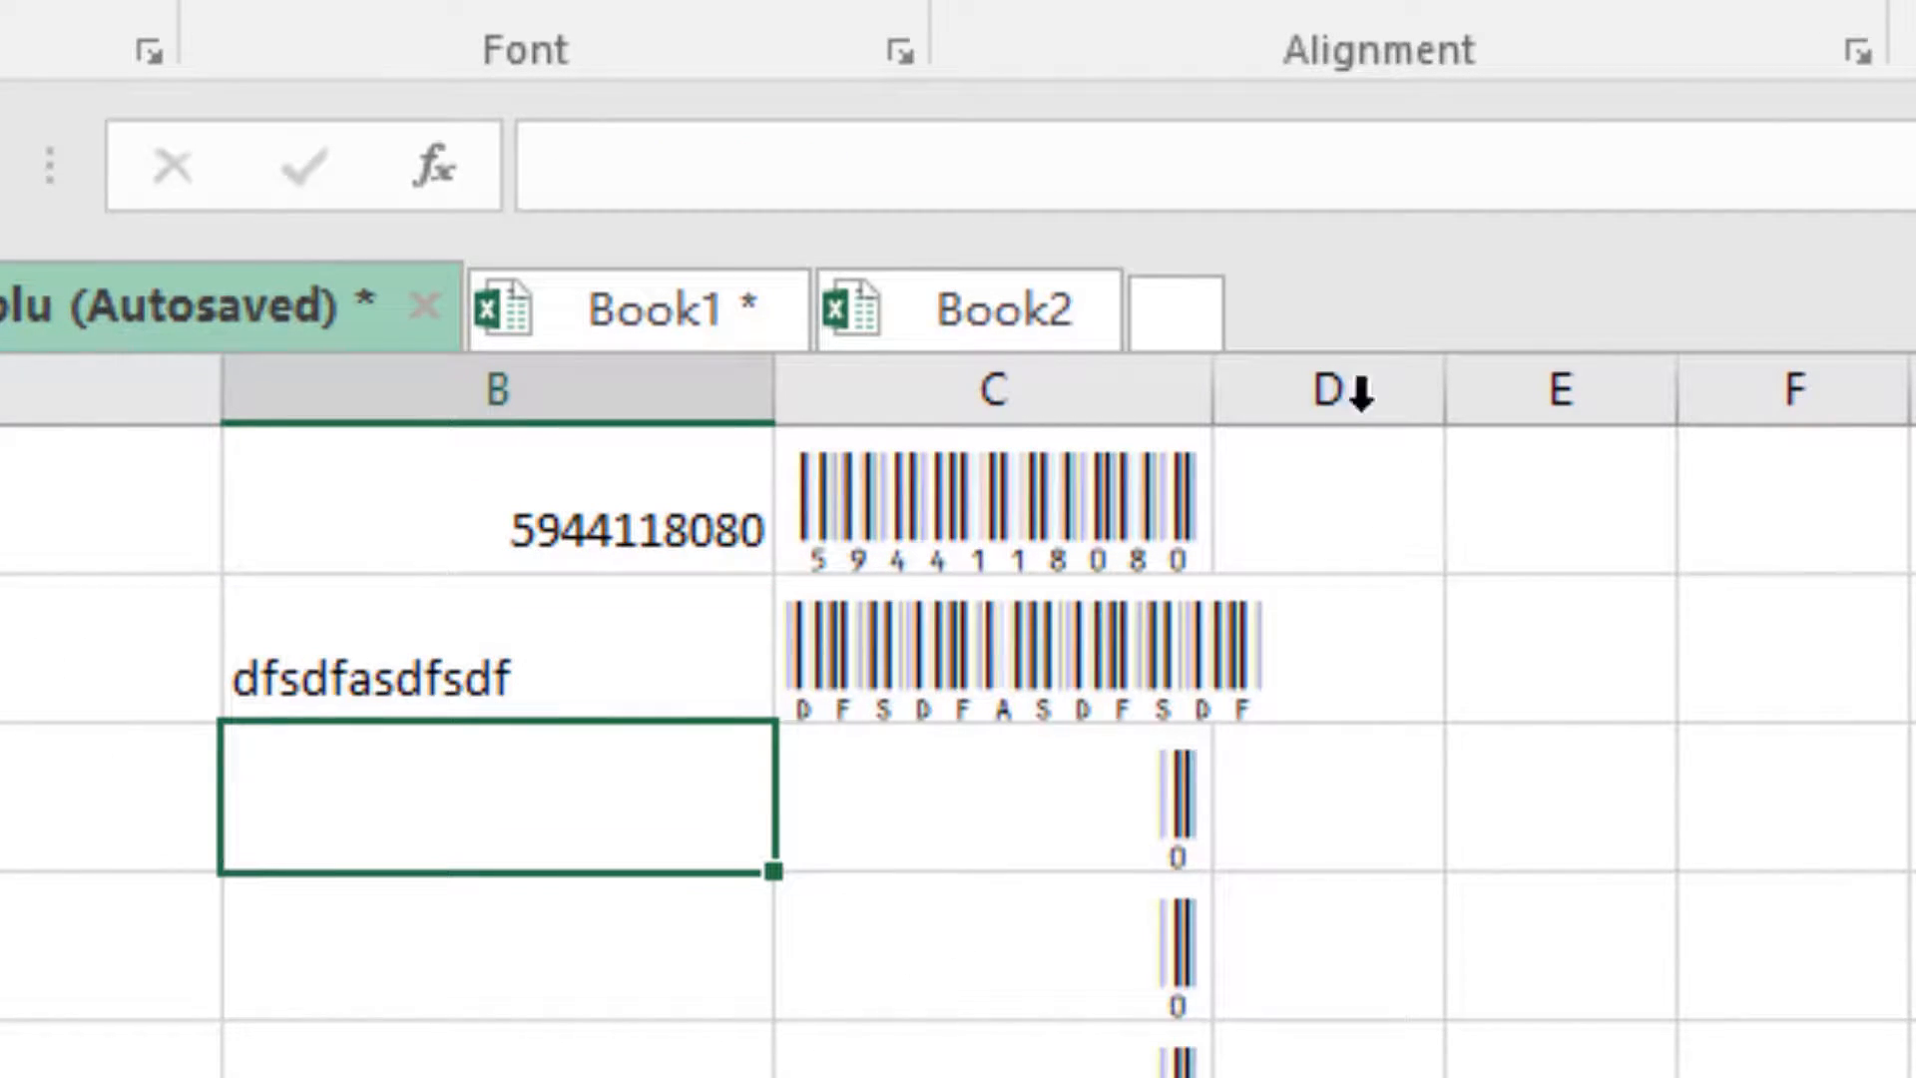
pyautogui.moveTo(1202, 397); pyautogui.dragTo(1293, 368)
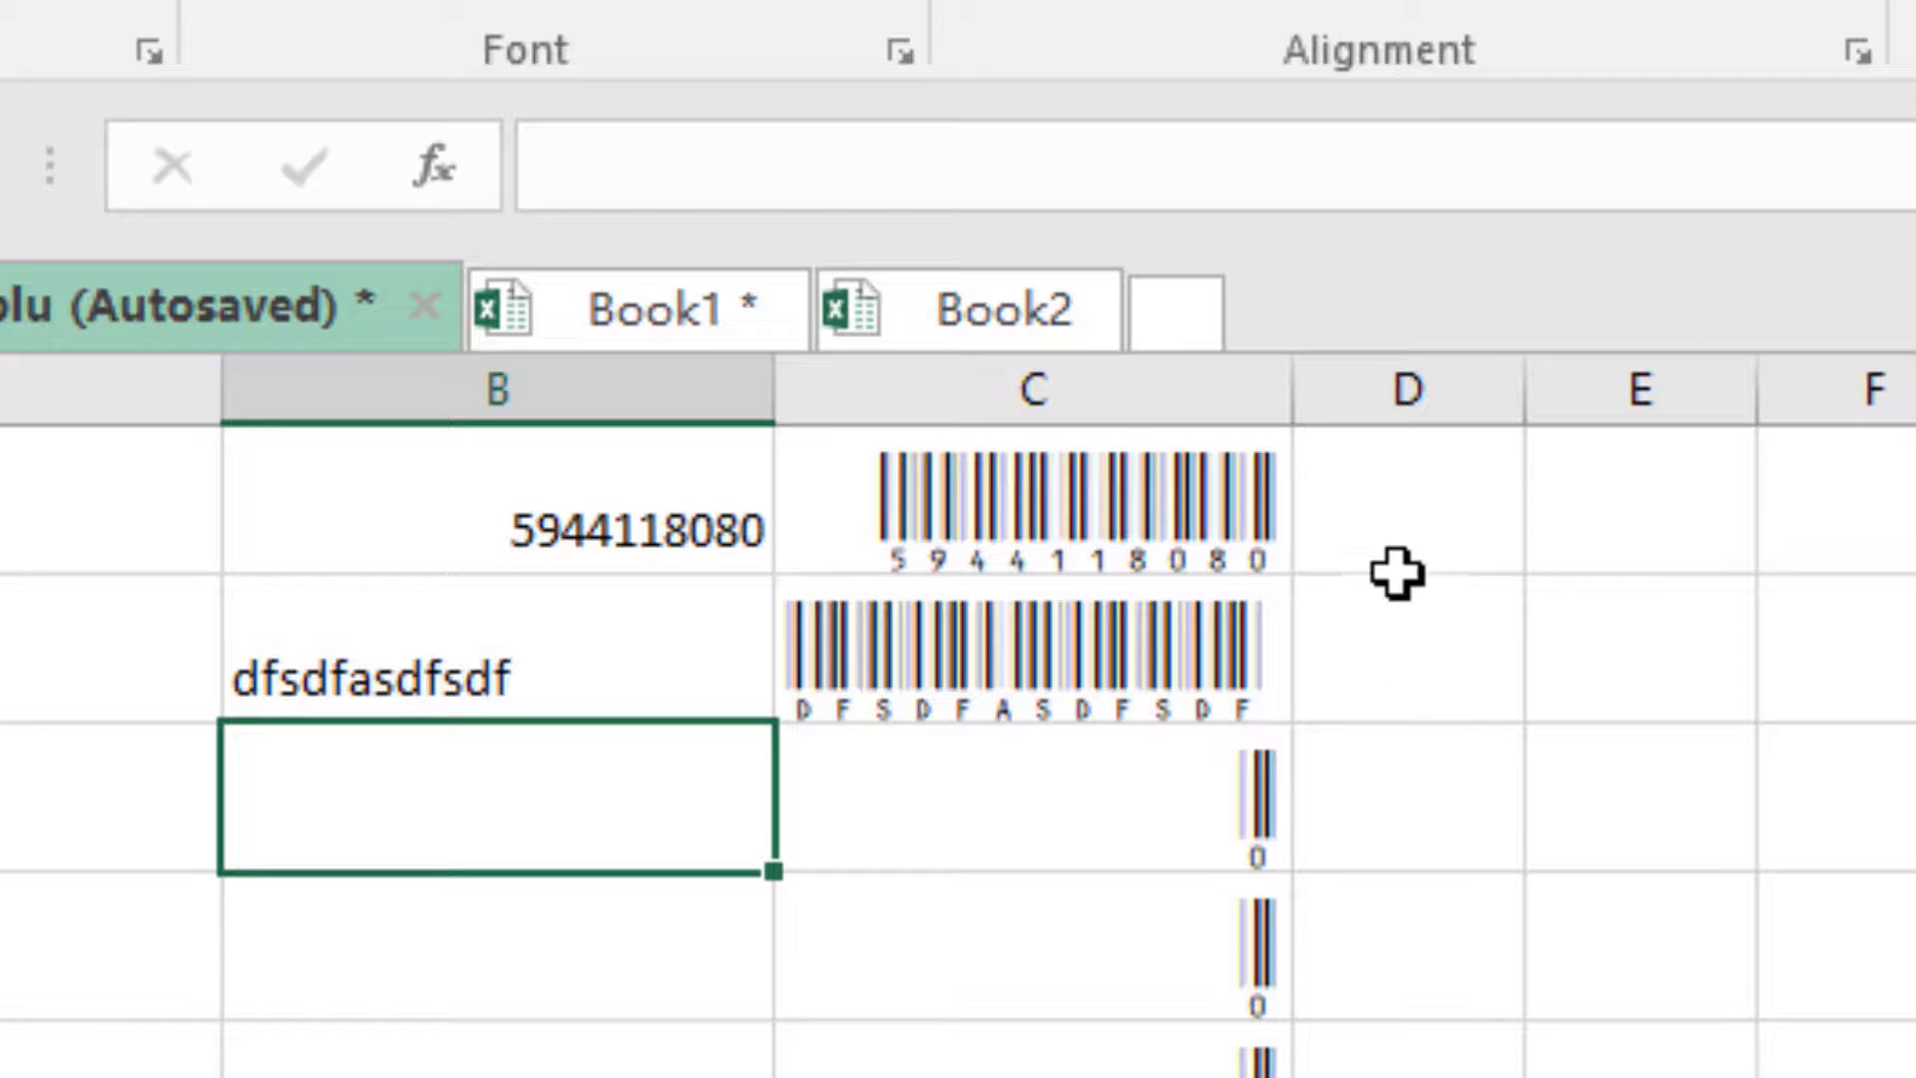